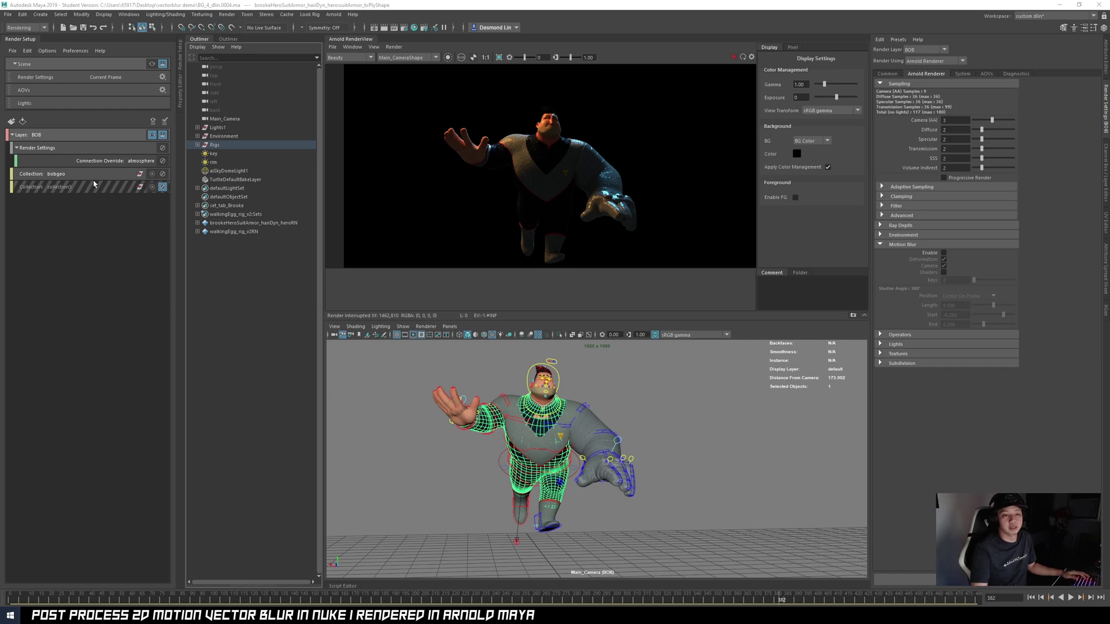
pyautogui.moveTo(562, 190); pyautogui.dragTo(555, 184, button='middle')
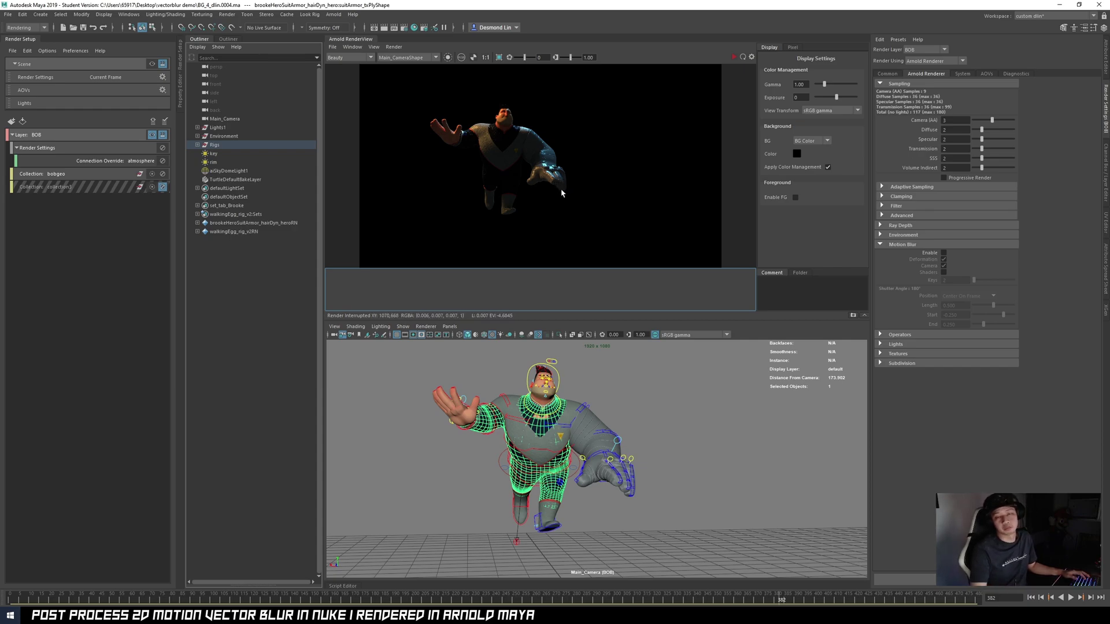
pyautogui.scroll(2, 471, 140)
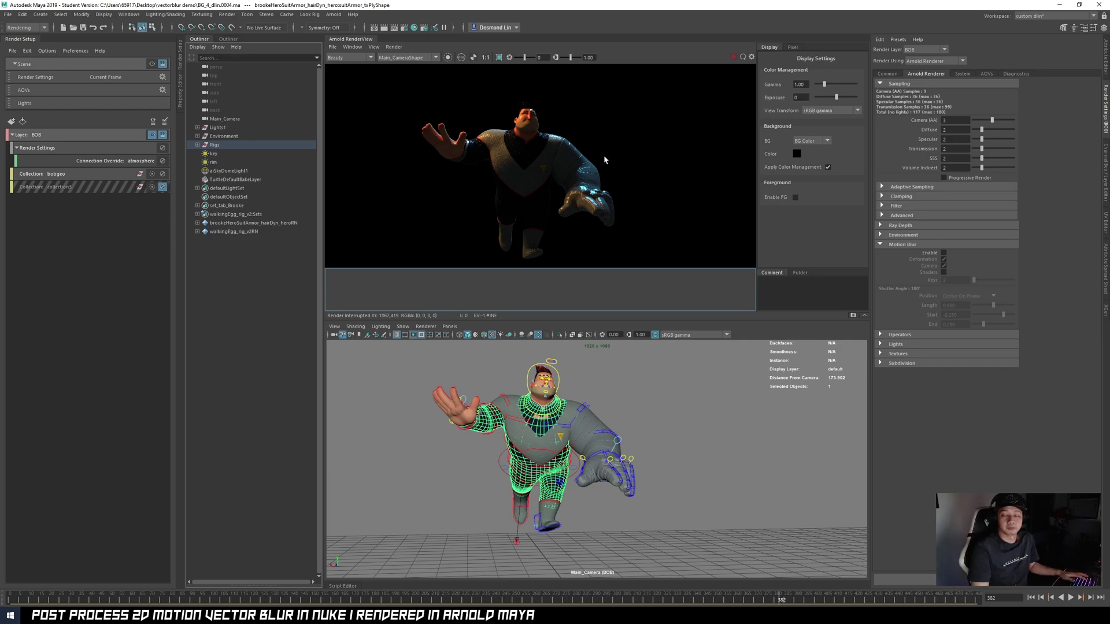
pyautogui.scroll(-2, 585, 149)
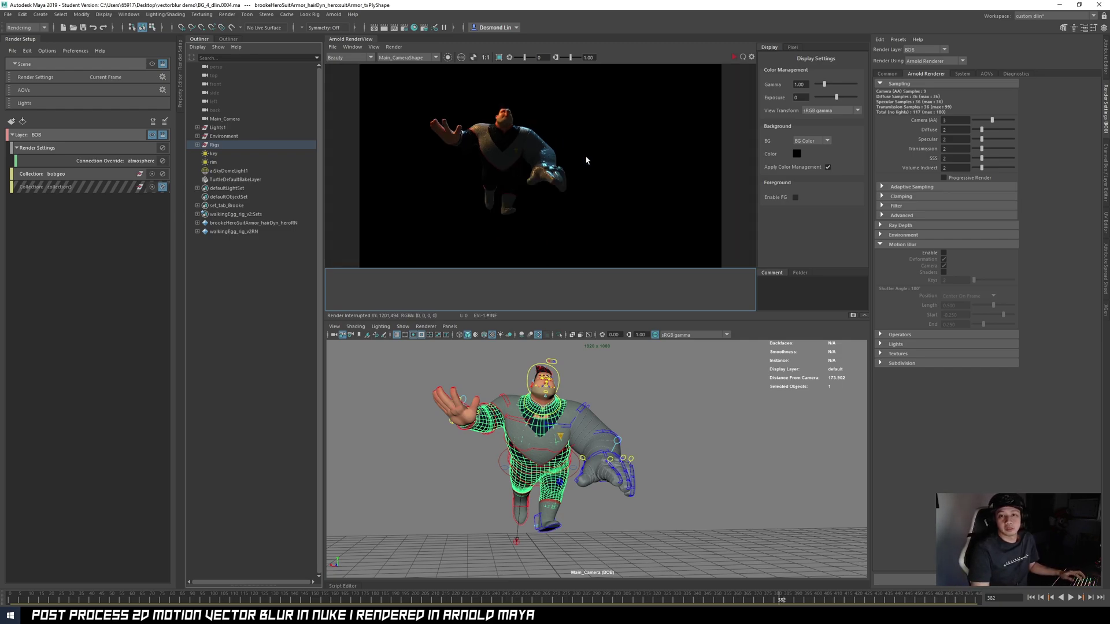
pyautogui.moveTo(583, 139); pyautogui.dragTo(598, 149, button='middle')
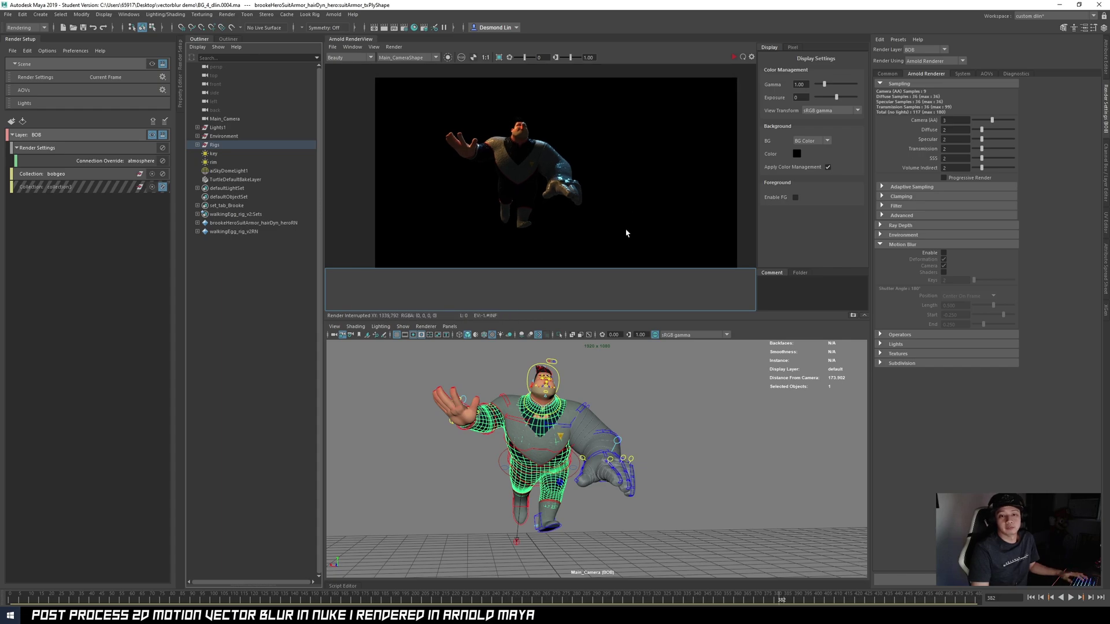
pyautogui.press('f')
# Review the character's motion blur in the pantomime-dlin-v06.mp4 playback around frames 382 to 388
pyautogui.click(349, 614)
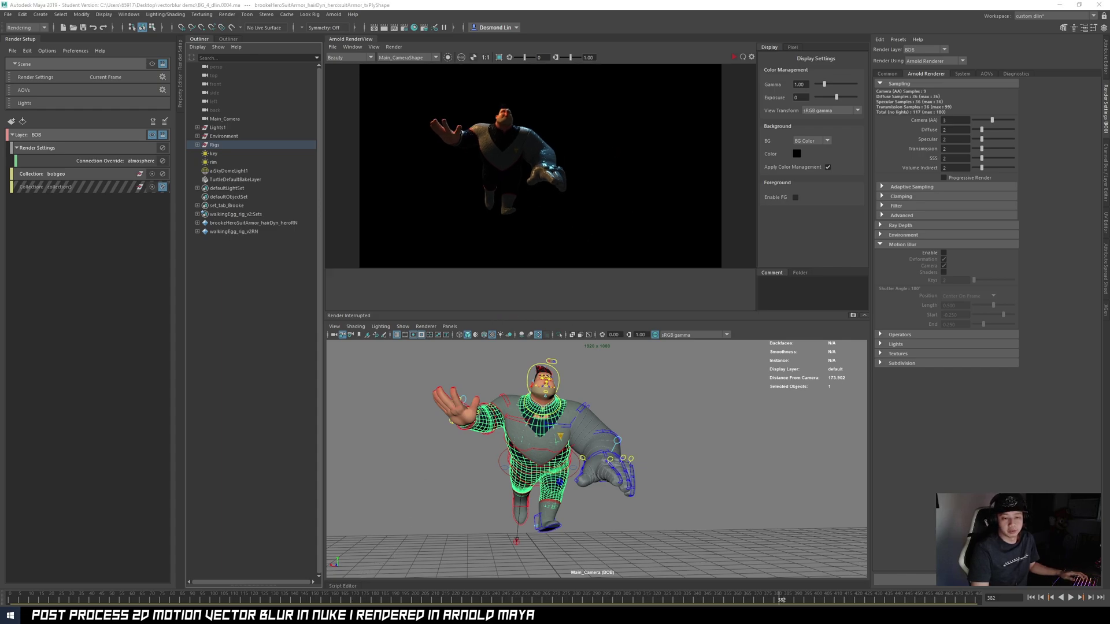
pyautogui.moveTo(667, 420); pyautogui.dragTo(569, 424)
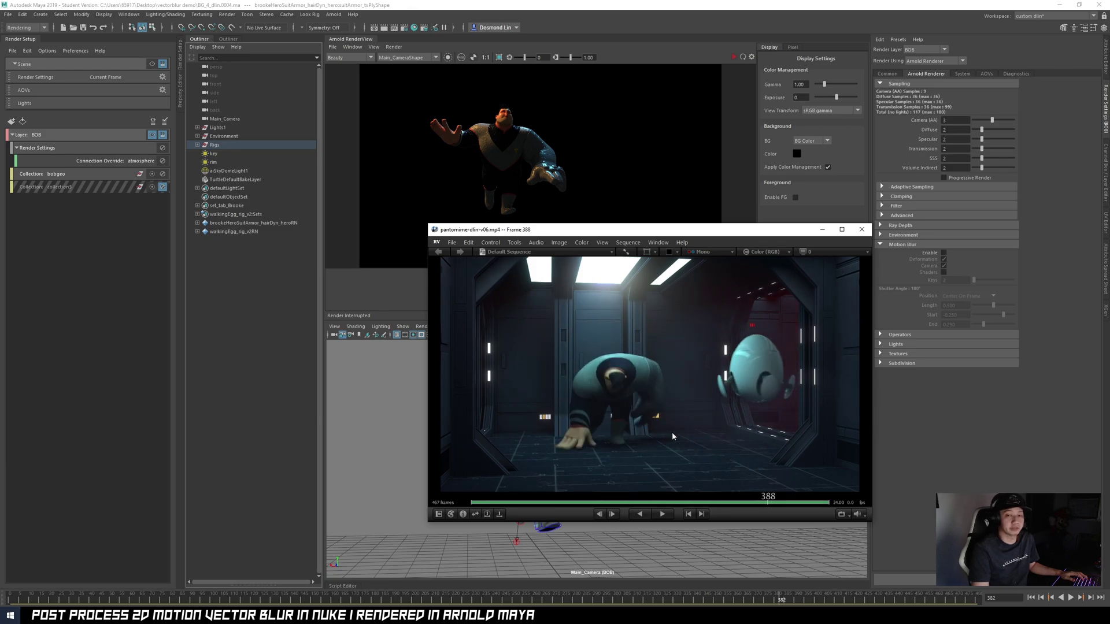
pyautogui.moveTo(669, 433); pyautogui.dragTo(668, 432)
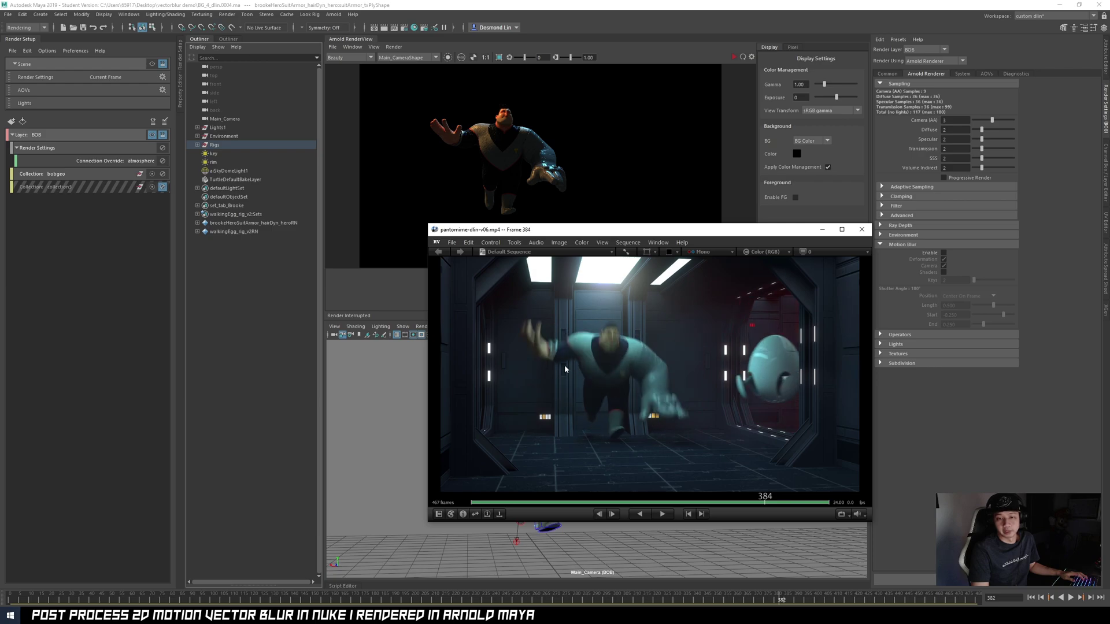
pyautogui.moveTo(564, 366); pyautogui.dragTo(587, 385, button='middle')
pyautogui.scroll(5, 659, 379)
pyautogui.moveTo(668, 388); pyautogui.dragTo(656, 382)
pyautogui.click(658, 391)
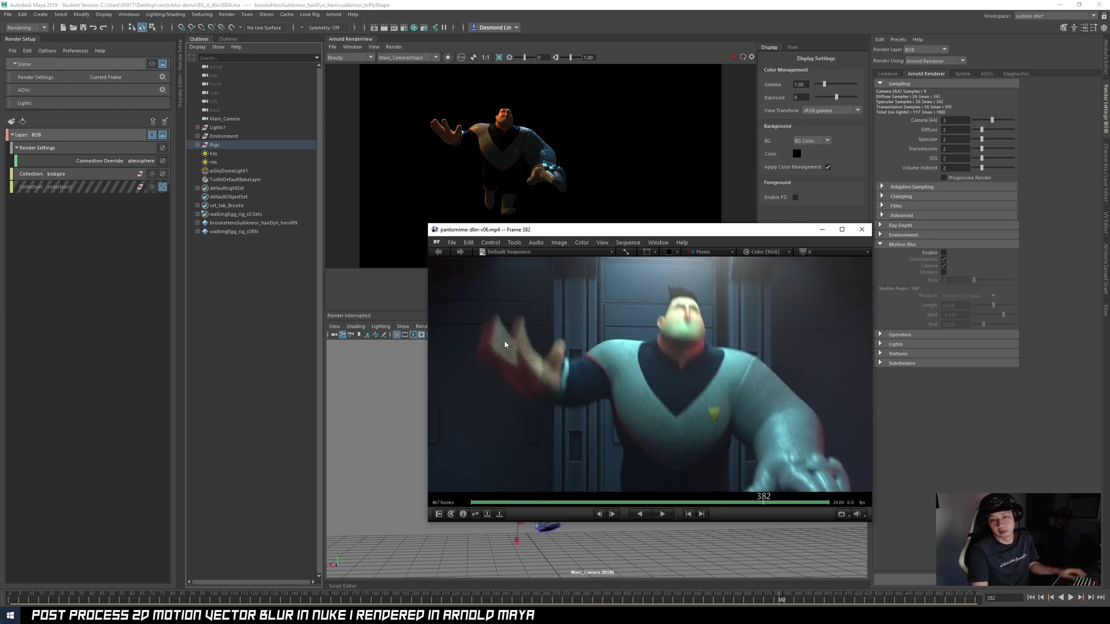
pyautogui.press('Left')
pyautogui.press('Right')
pyautogui.moveTo(627, 398); pyautogui.dragTo(642, 308, button='middle')
pyautogui.moveTo(690, 393); pyautogui.dragTo(684, 345, button='middle')
pyautogui.press('f')
pyautogui.click(821, 228)
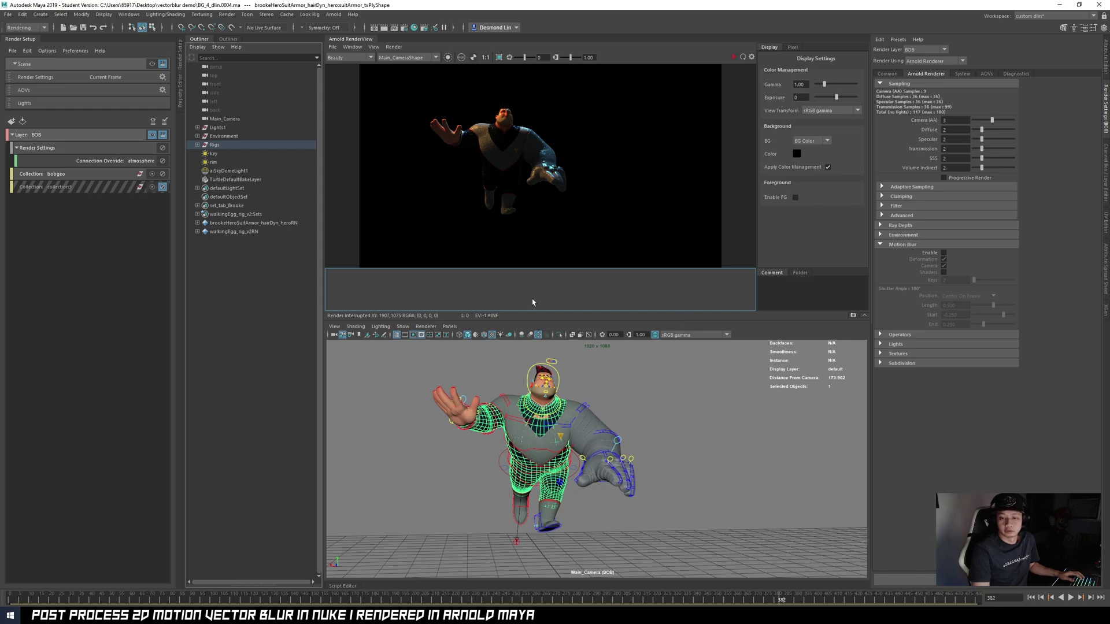
# Examine the character's render without motion blur up close and check the layer's common output settings
pyautogui.moveTo(498, 125); pyautogui.dragTo(505, 139, button='middle')
pyautogui.scroll(2, 505, 139)
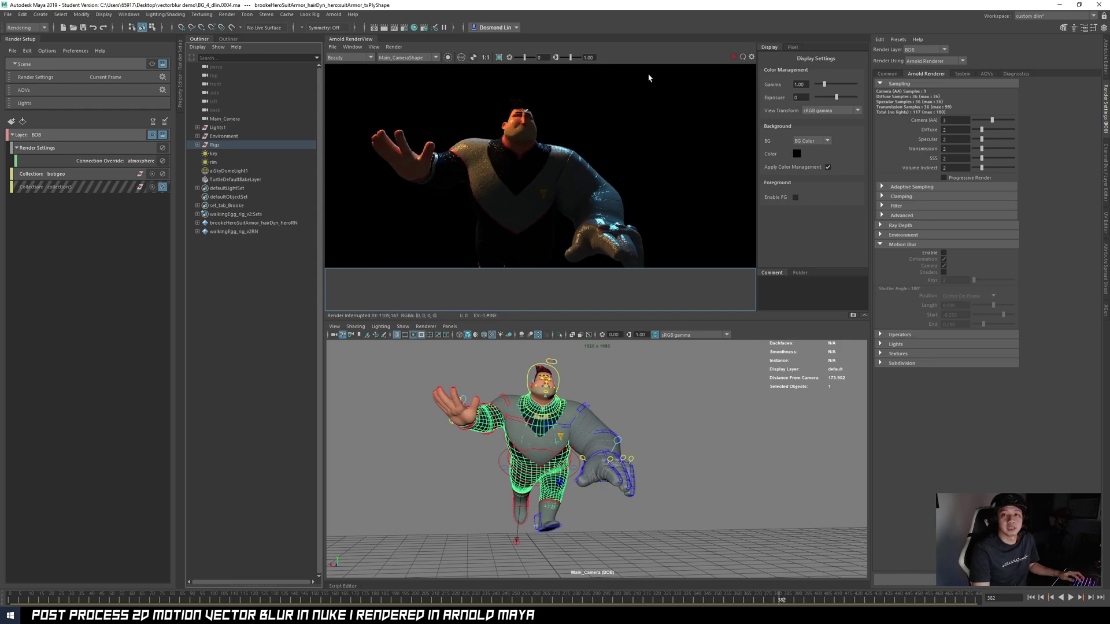
pyautogui.scroll(3, 437, 165)
pyautogui.scroll(-4, 437, 165)
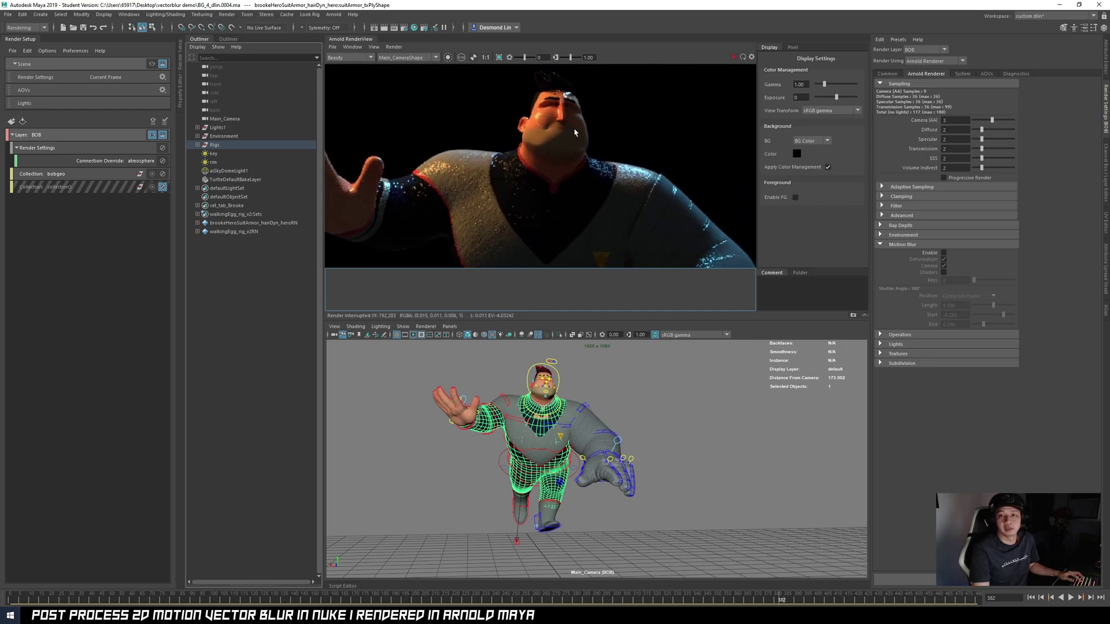
pyautogui.click(887, 74)
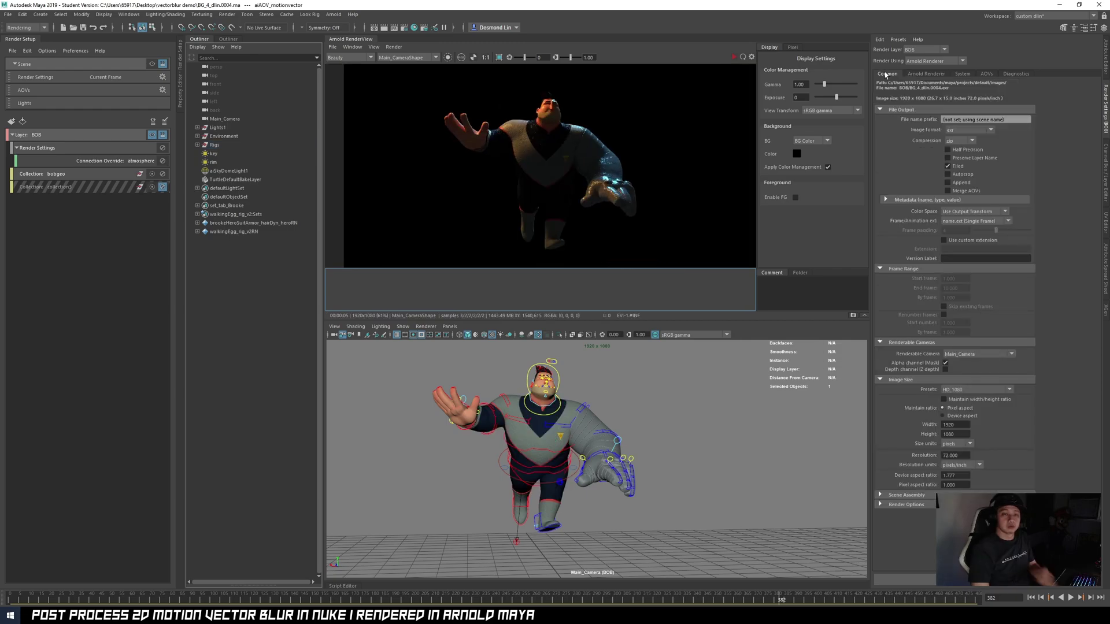
pyautogui.scroll(-2, 609, 194)
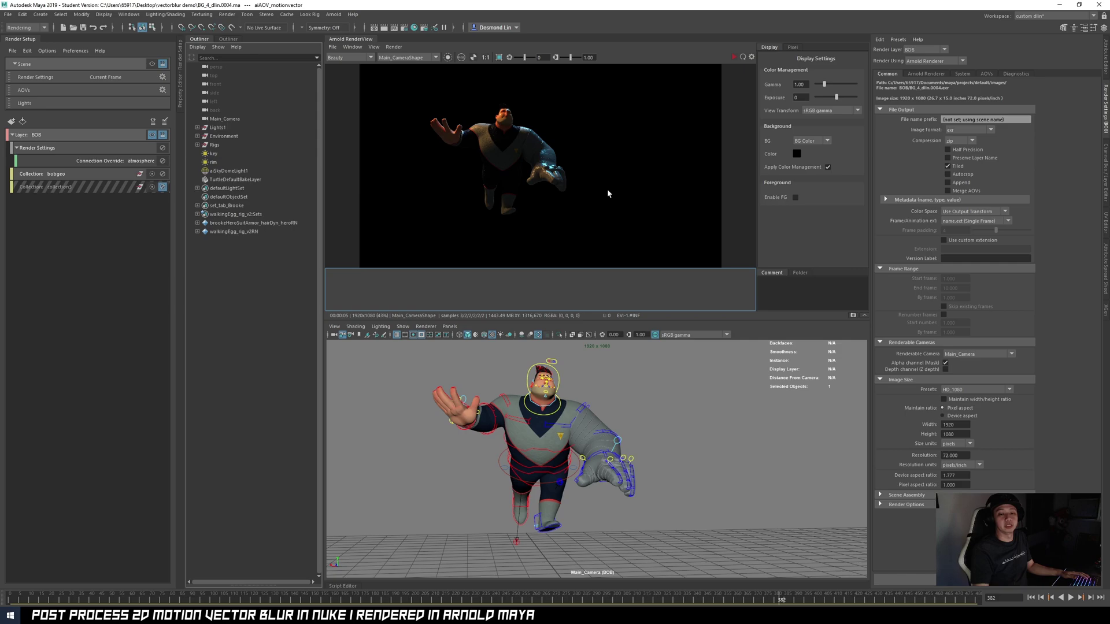
pyautogui.scroll(3, 504, 164)
pyautogui.moveTo(502, 140); pyautogui.dragTo(524, 150, button='middle')
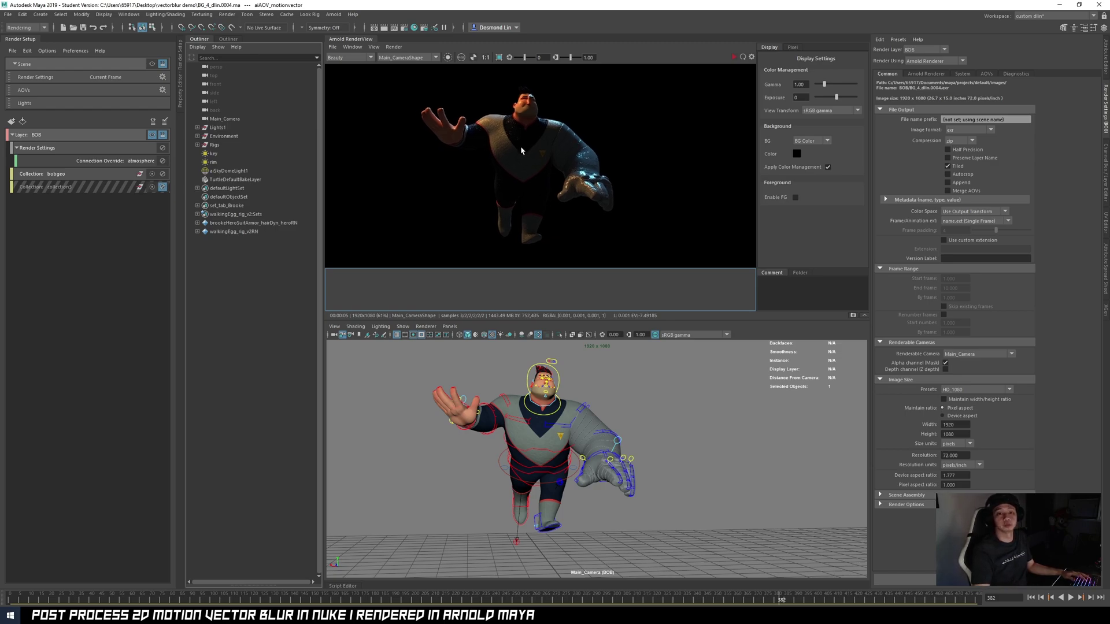
pyautogui.moveTo(524, 150); pyautogui.dragTo(520, 157, button='middle')
pyautogui.scroll(-1, 544, 153)
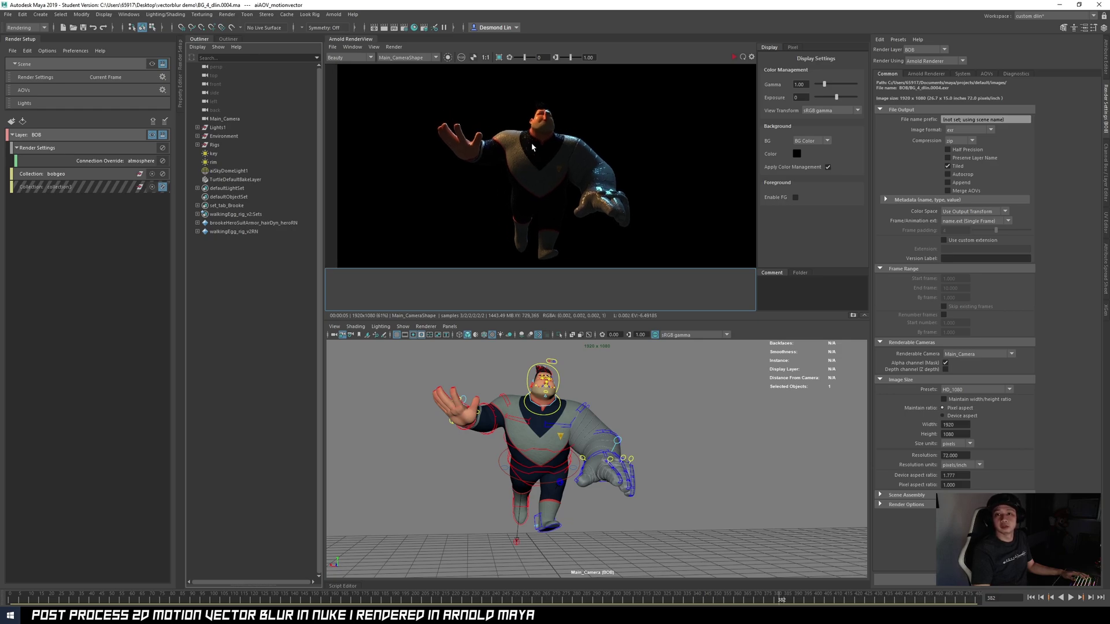
pyautogui.scroll(-1, 532, 140)
pyautogui.moveTo(555, 138); pyautogui.dragTo(555, 138, button='middle')
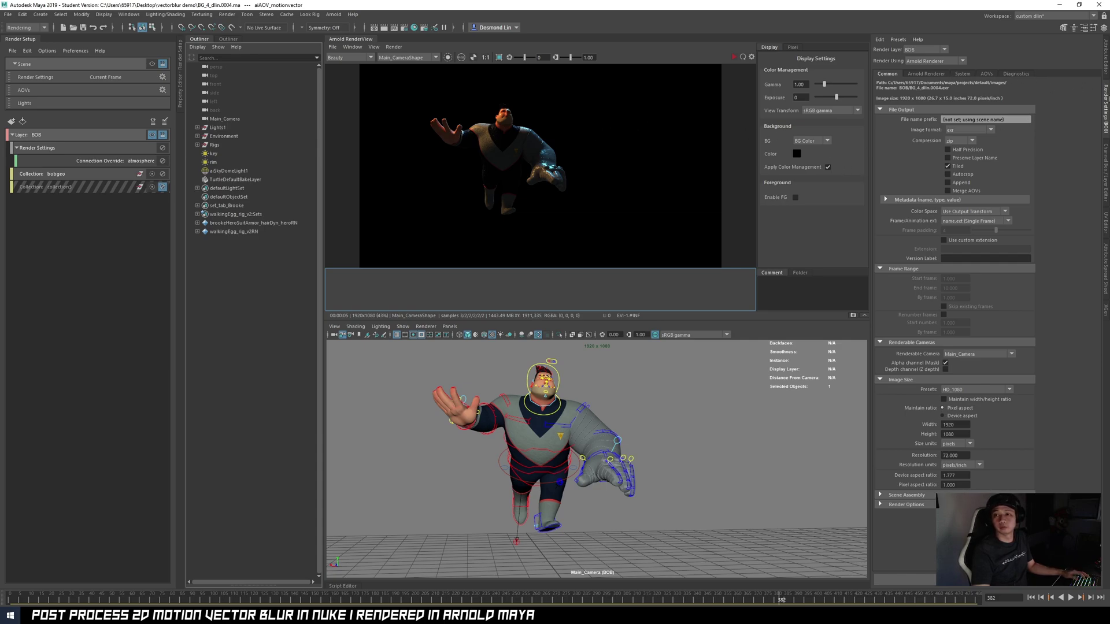
# Enable Arnold motion blur for the BOB layer and include camera motion in it
pyautogui.click(926, 74)
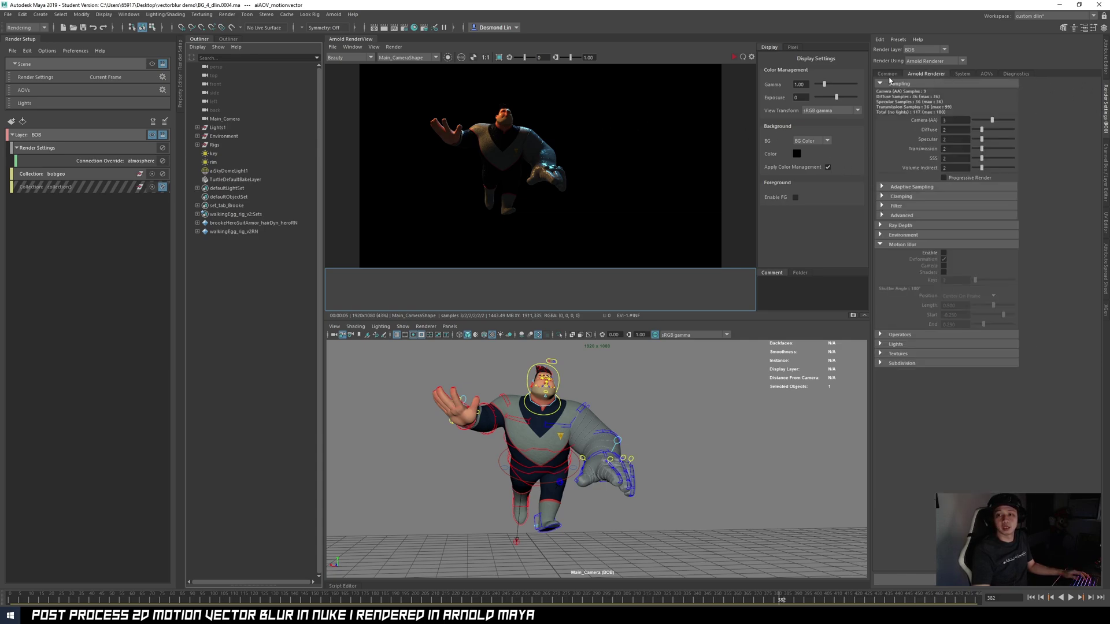
pyautogui.click(897, 245)
pyautogui.click(897, 244)
pyautogui.click(944, 253)
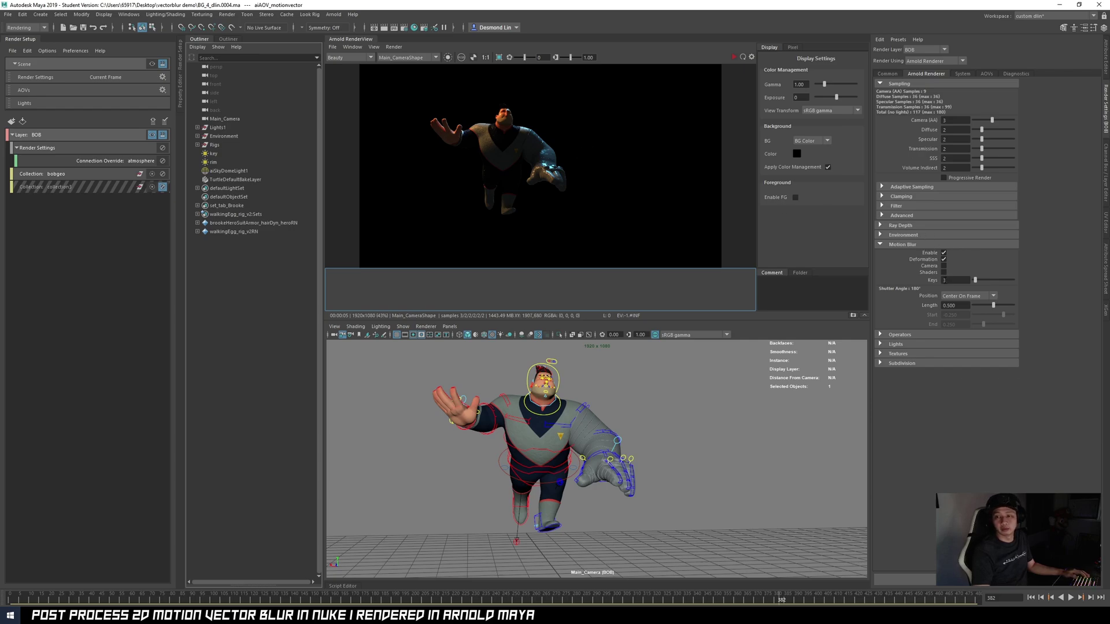
pyautogui.click(943, 266)
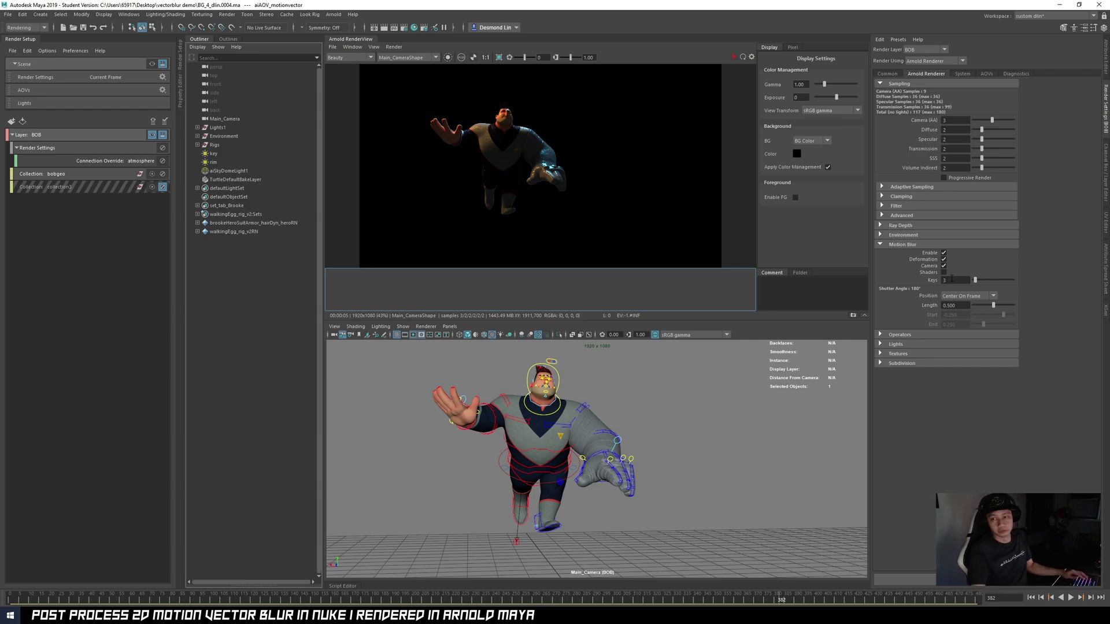
# Try a motion blur length of 1 and return it to 0.5
pyautogui.click(952, 280)
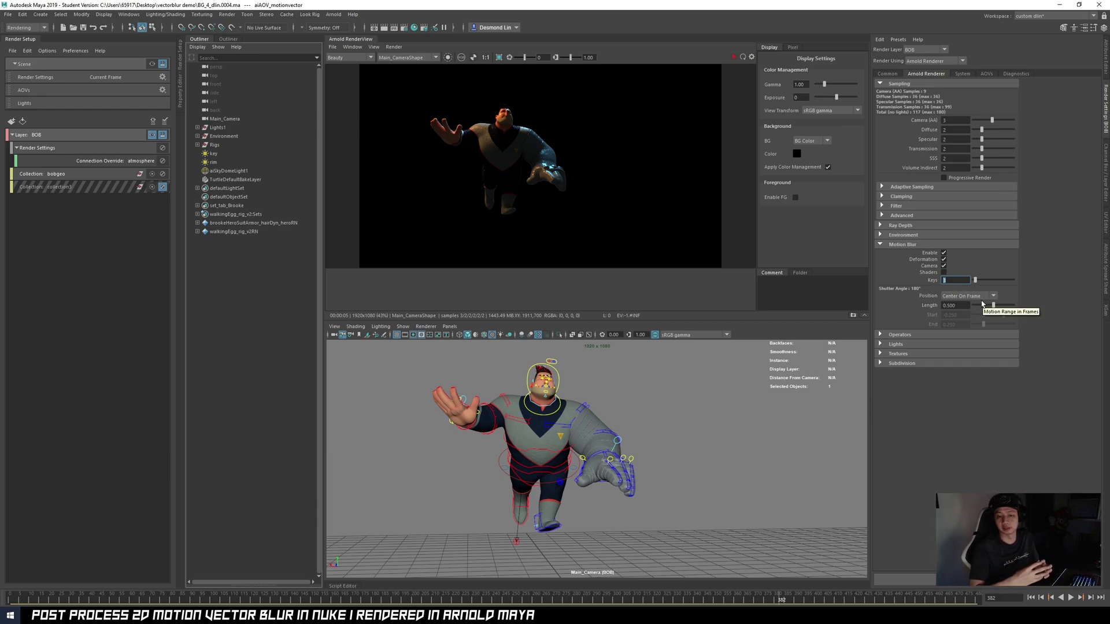
pyautogui.moveTo(985, 304); pyautogui.dragTo(1024, 310)
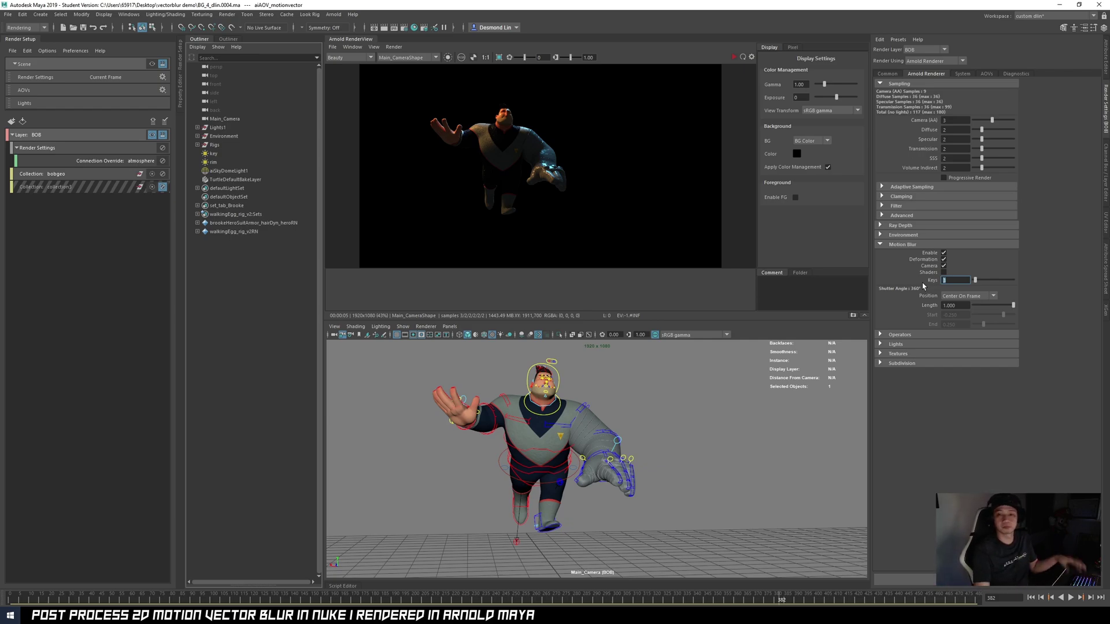
pyautogui.press('Tab')
pyautogui.write('0.5')
pyautogui.press('Return')
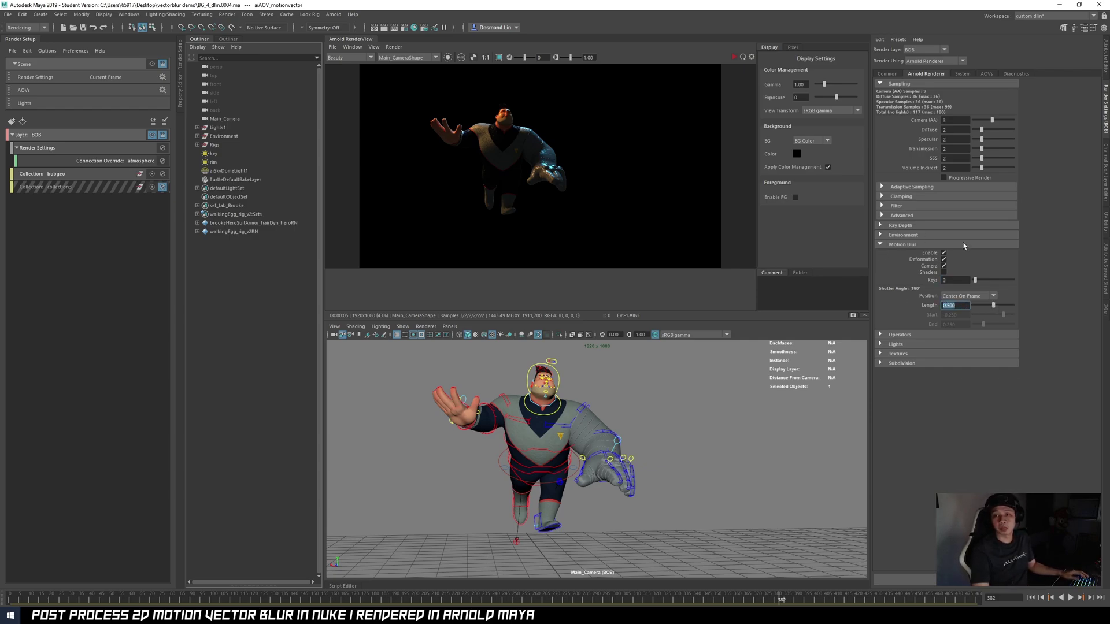
# Store a snapshot of the existing render and update the full scene to render the character with motion blur
pyautogui.moveTo(538, 149); pyautogui.dragTo(506, 135, button='middle')
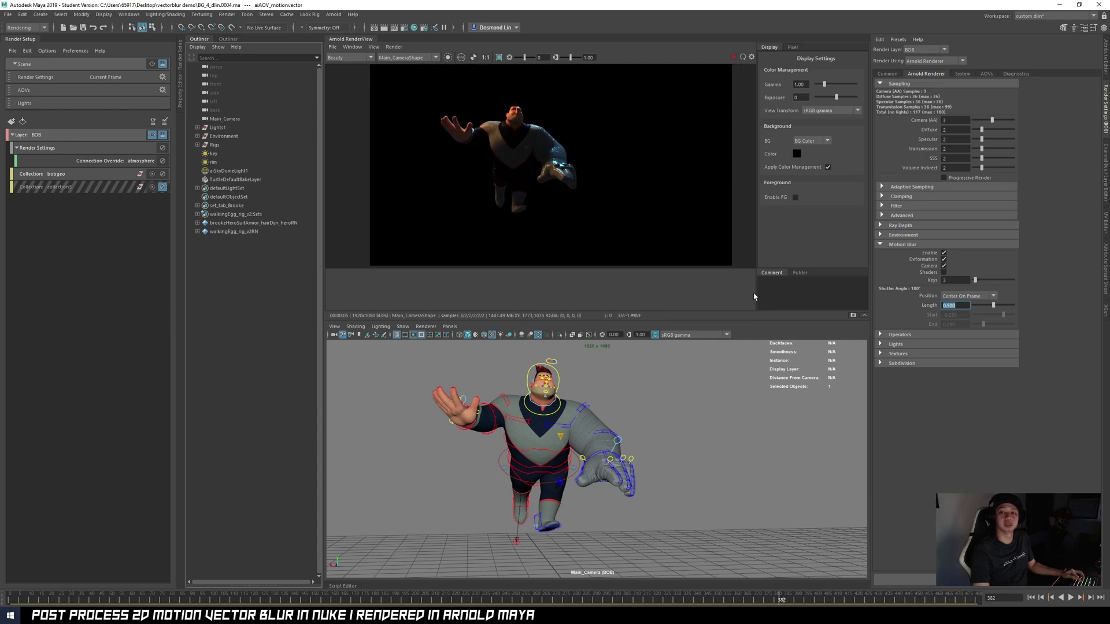
pyautogui.click(854, 315)
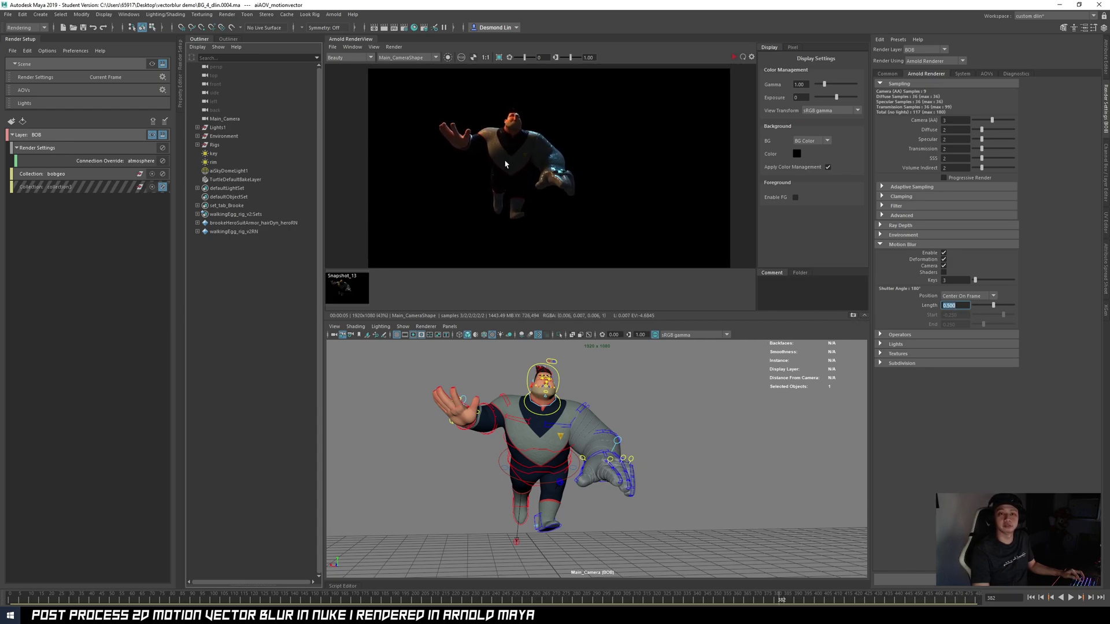
pyautogui.click(393, 47)
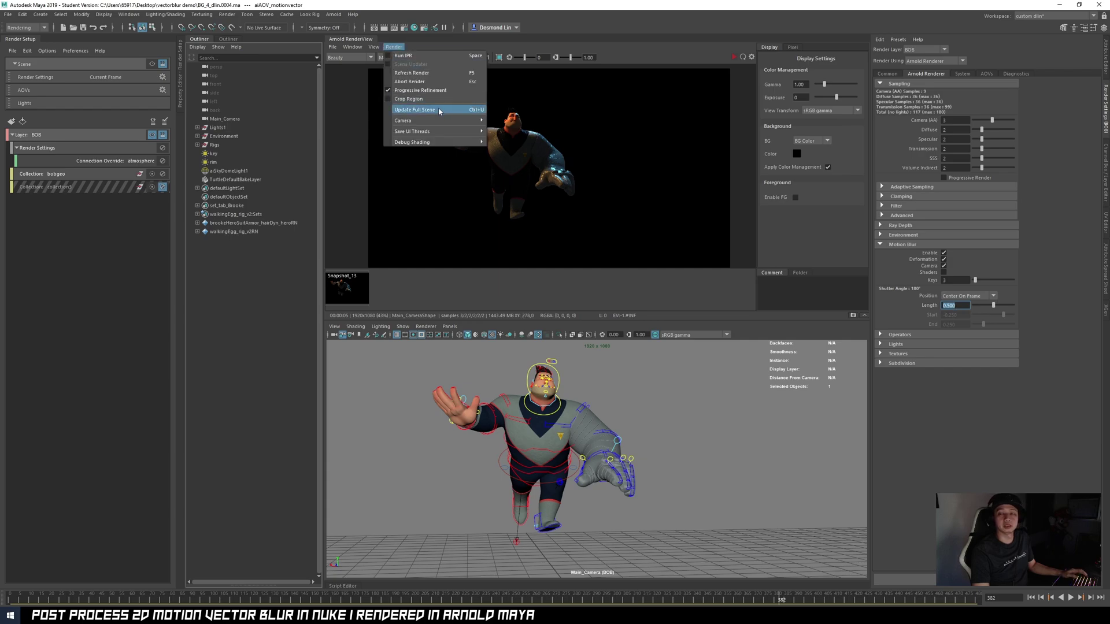
pyautogui.click(414, 110)
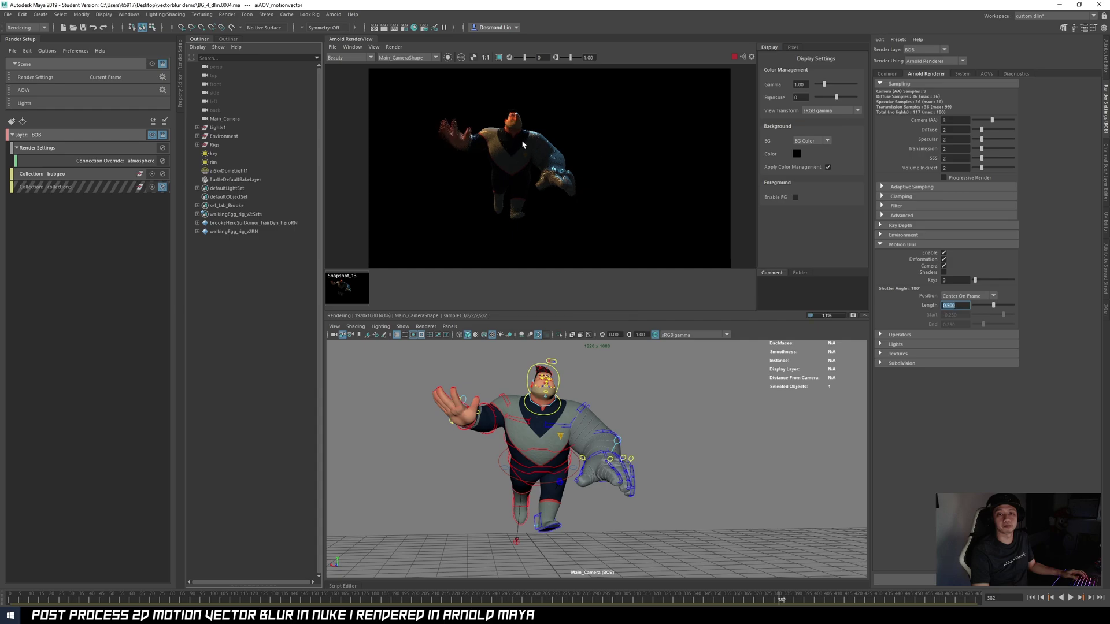
pyautogui.scroll(2, 495, 137)
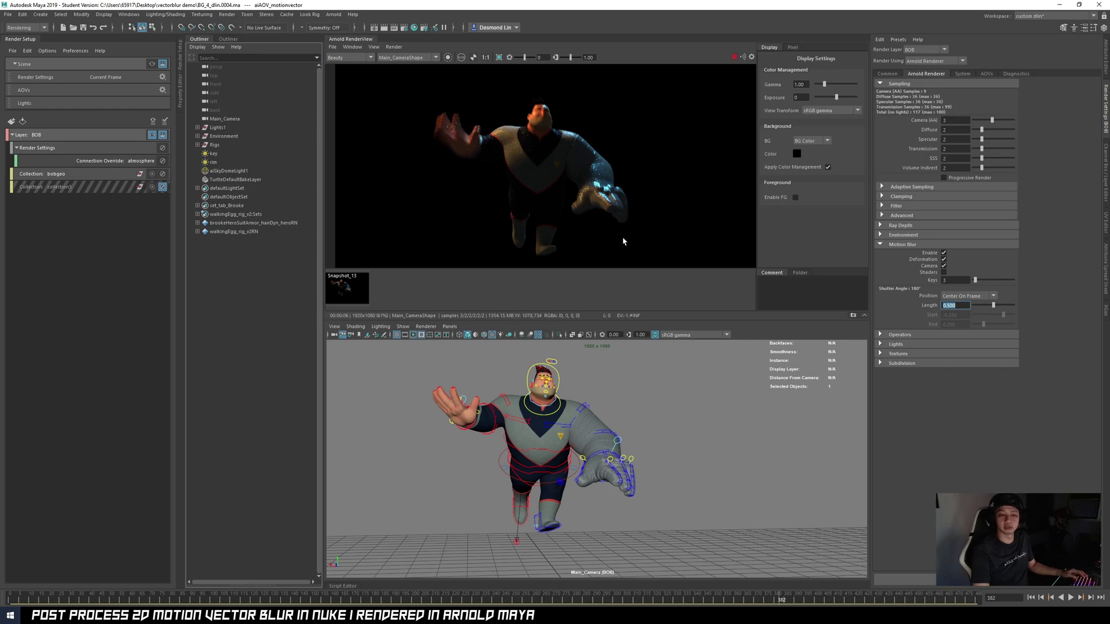
pyautogui.moveTo(536, 197); pyautogui.dragTo(514, 191, button='middle')
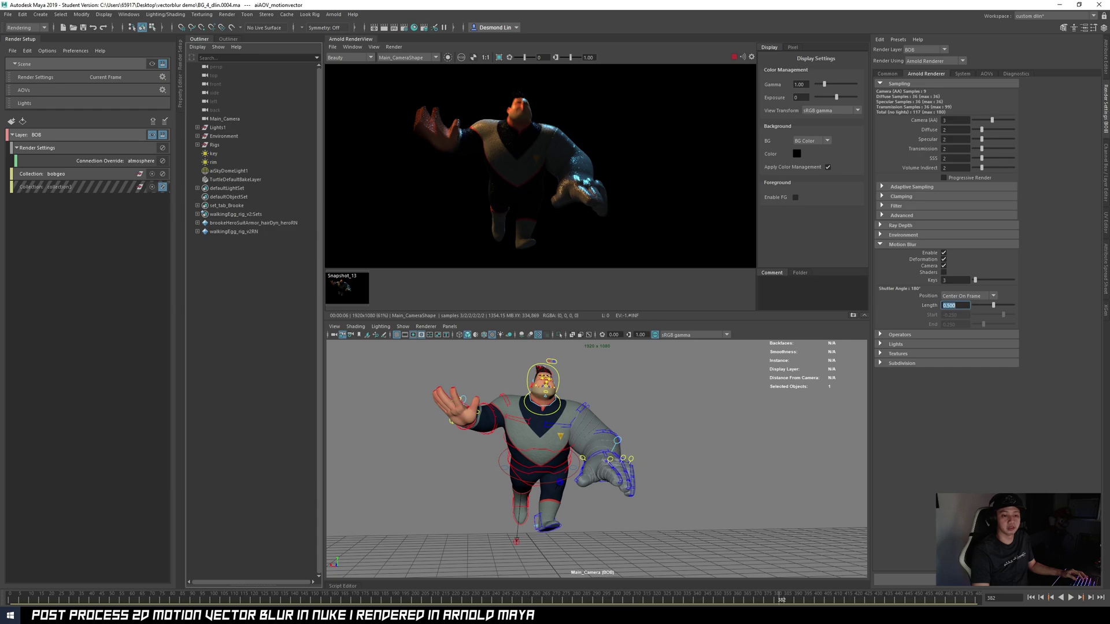
# Save the motion-blurred render as the multi-layer EXR "moblur" in the desktop's vectorblur demo folder and stop the live render
pyautogui.hotkey('alt', 'Tab')
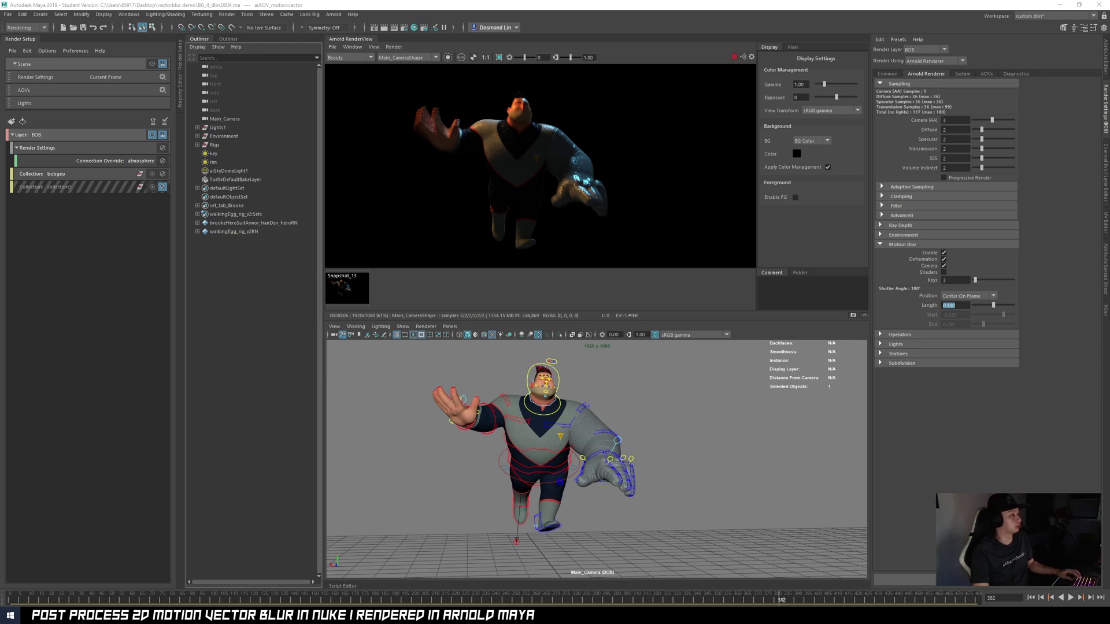
pyautogui.click(7, 14)
pyautogui.click(267, 3)
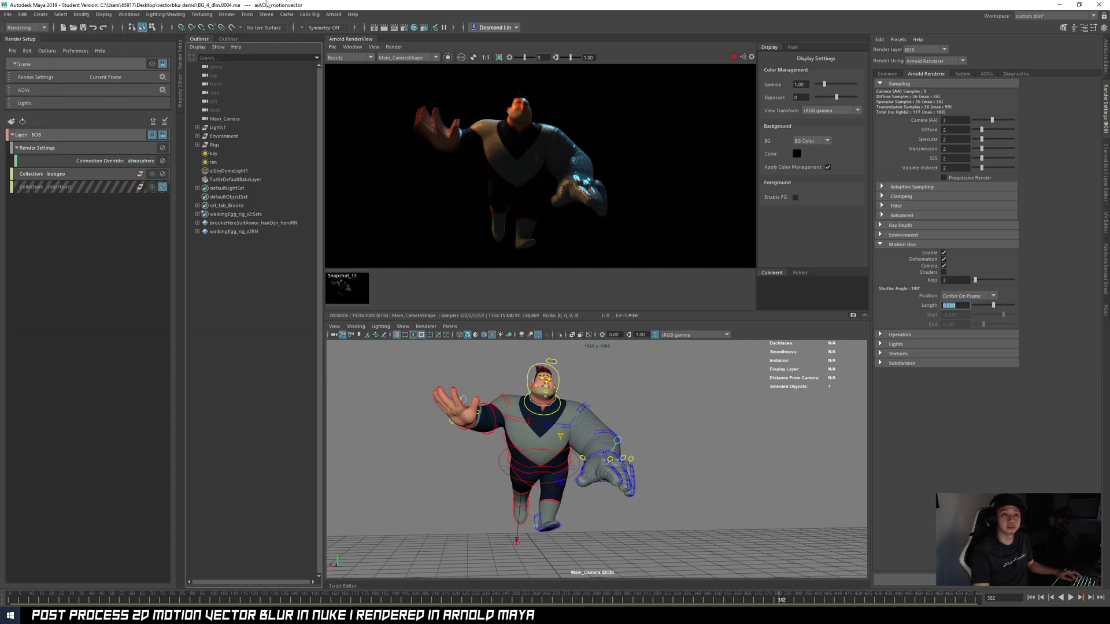
pyautogui.click(345, 48)
pyautogui.click(339, 61)
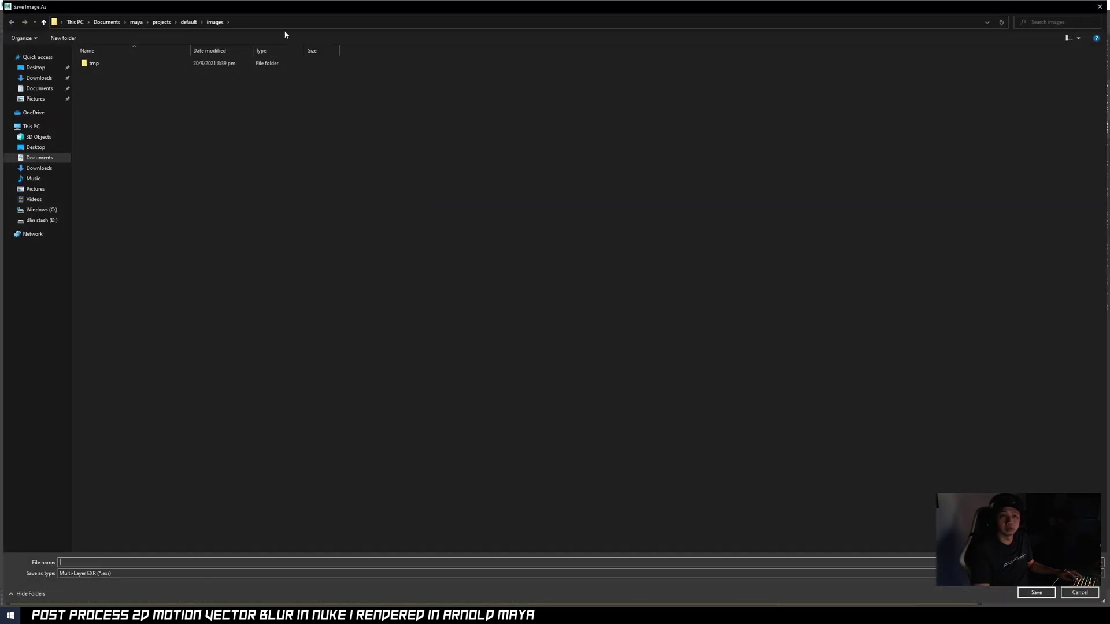
pyautogui.click(279, 24)
pyautogui.write('C:\\Users\\dlin\\Desktop\\vectorblur demo')
pyautogui.press('Return')
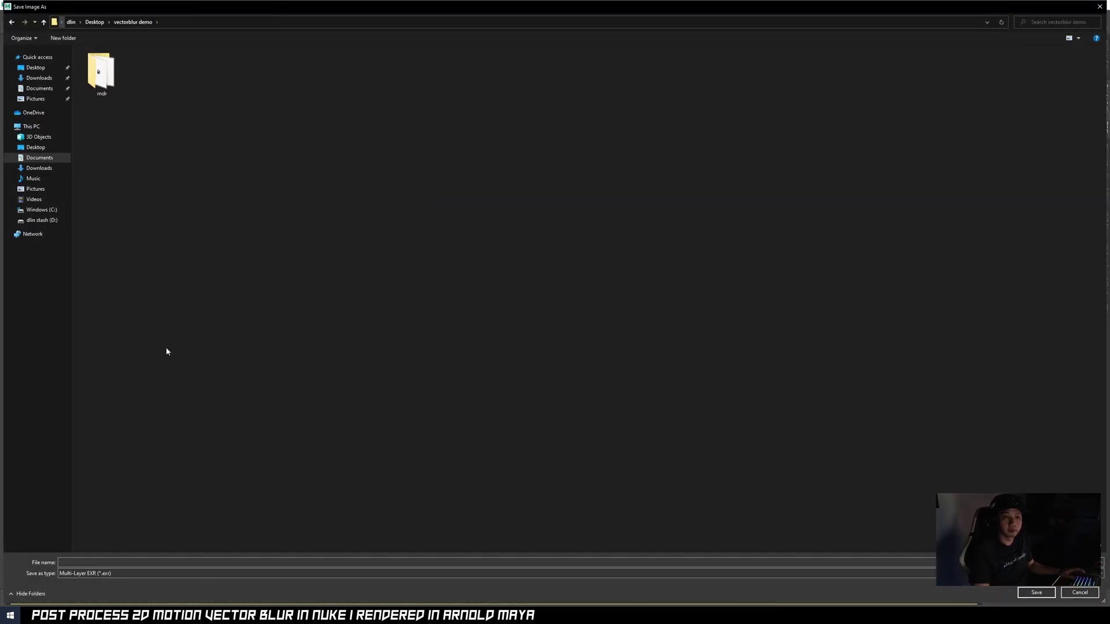
pyautogui.click(138, 562)
pyautogui.write('moblur')
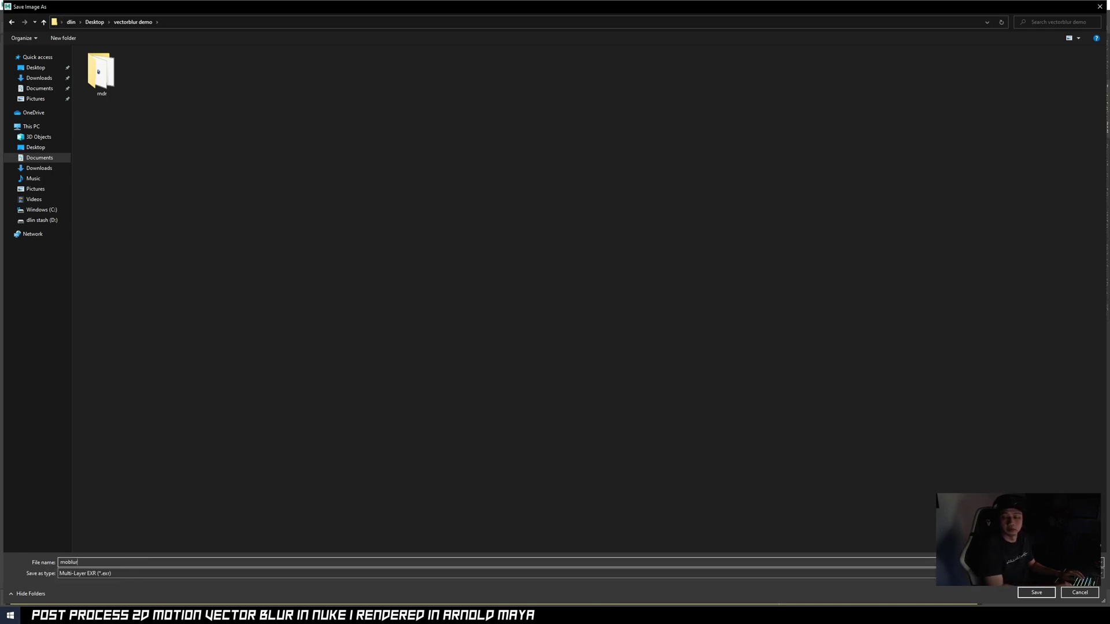
pyautogui.press('Return')
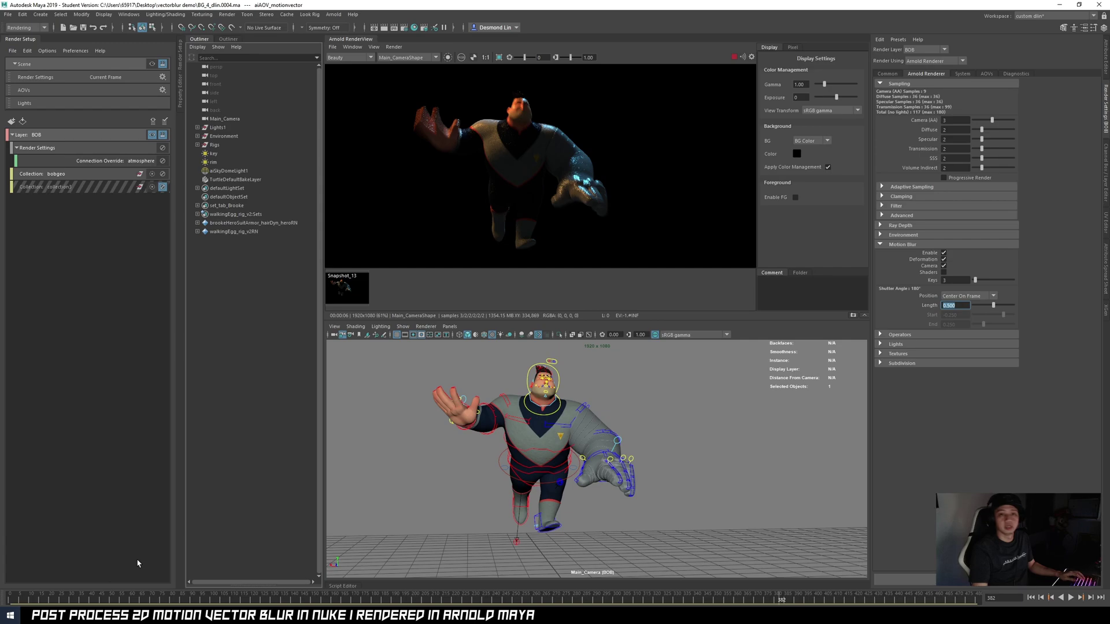
pyautogui.click(735, 57)
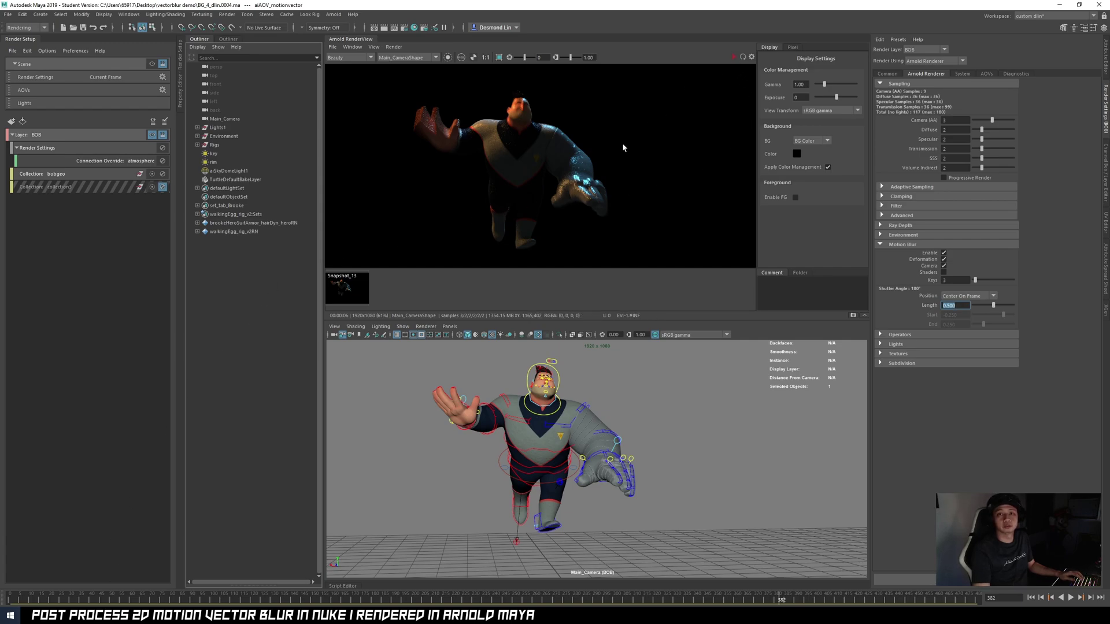
# Inspect the blur on the character's arms in the beauty render and store a snapshot of it
pyautogui.moveTo(576, 174); pyautogui.dragTo(582, 172)
pyautogui.scroll(-2, 560, 174)
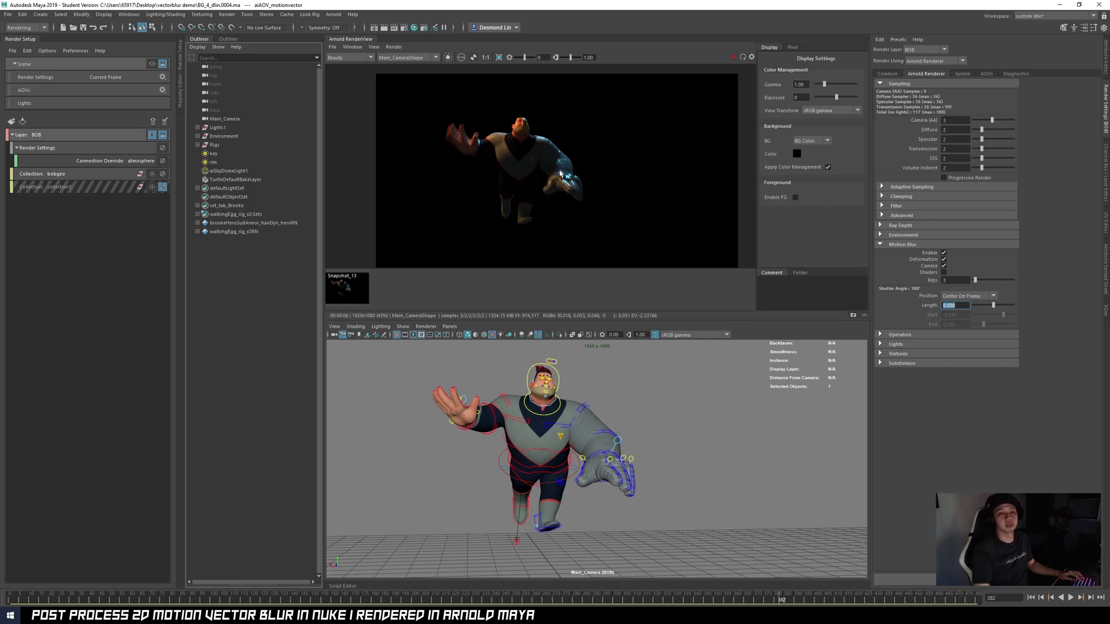
pyautogui.moveTo(575, 183); pyautogui.dragTo(573, 182, button='middle')
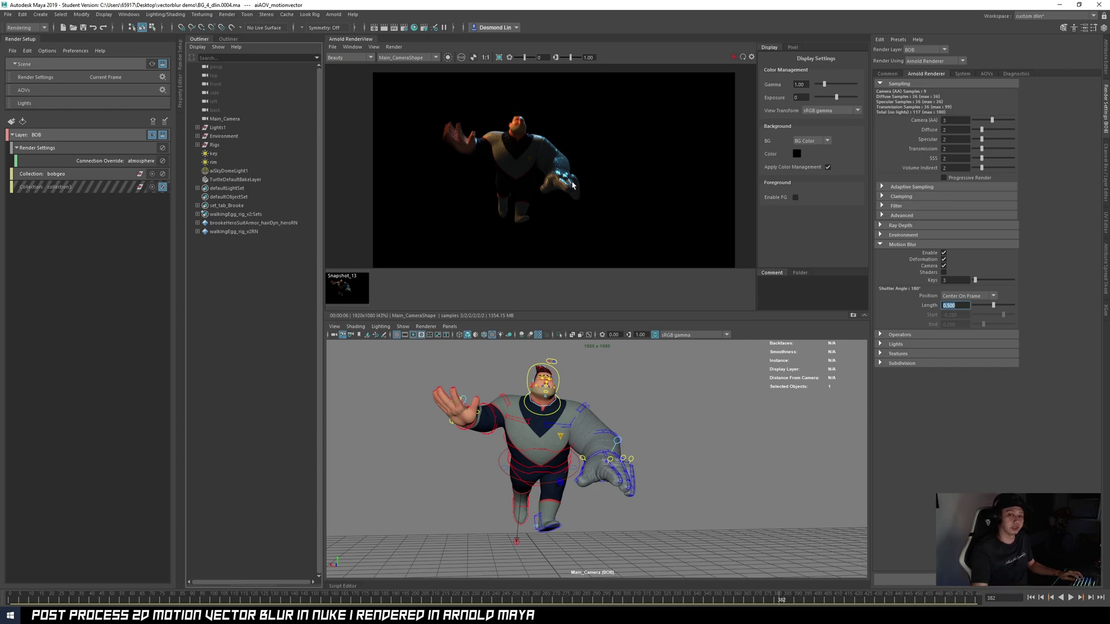
pyautogui.scroll(2, 526, 149)
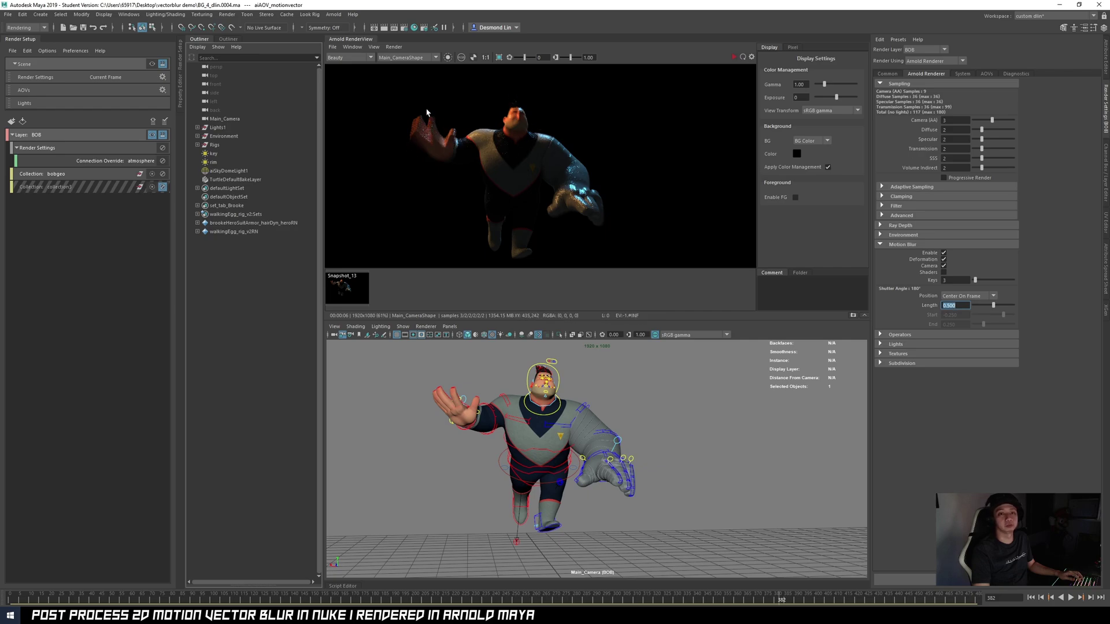
pyautogui.click(853, 316)
pyautogui.moveTo(502, 166); pyautogui.dragTo(531, 164, button='middle')
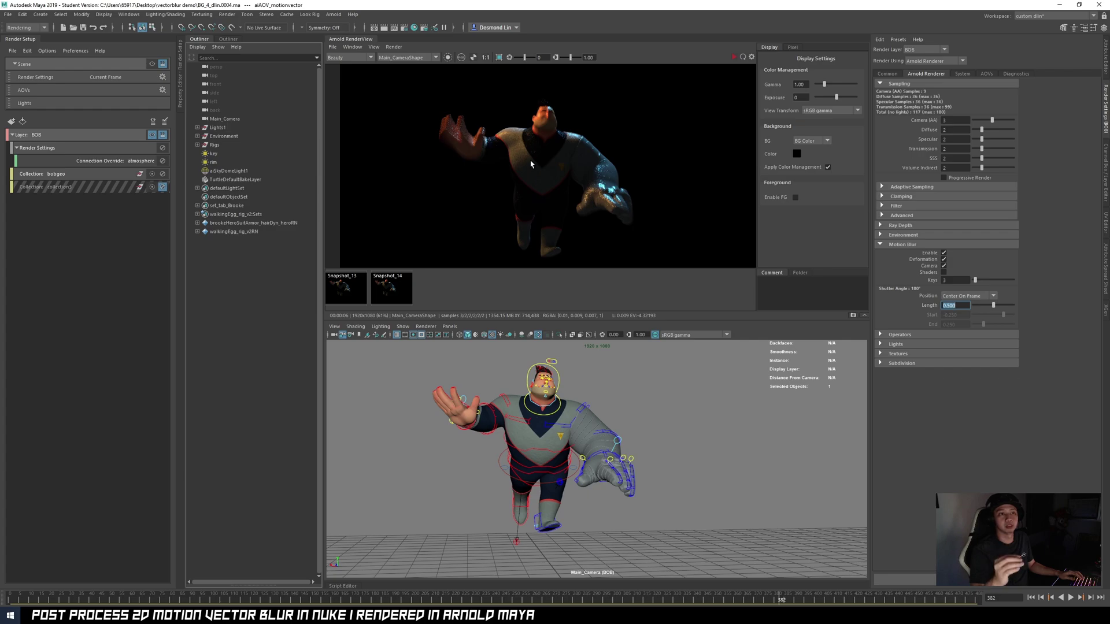
pyautogui.moveTo(453, 91); pyautogui.dragTo(444, 87, button='middle')
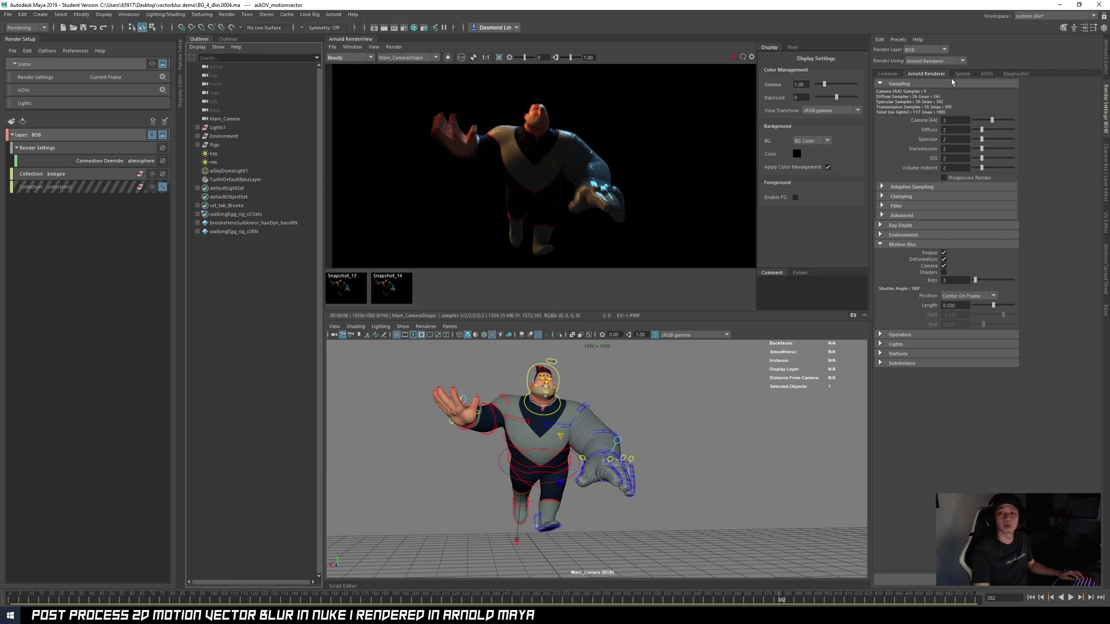
# Review the AOV settings of the BOB layer, checking the available AOVs and the active motionvector AOV
pyautogui.click(986, 74)
pyautogui.click(977, 127)
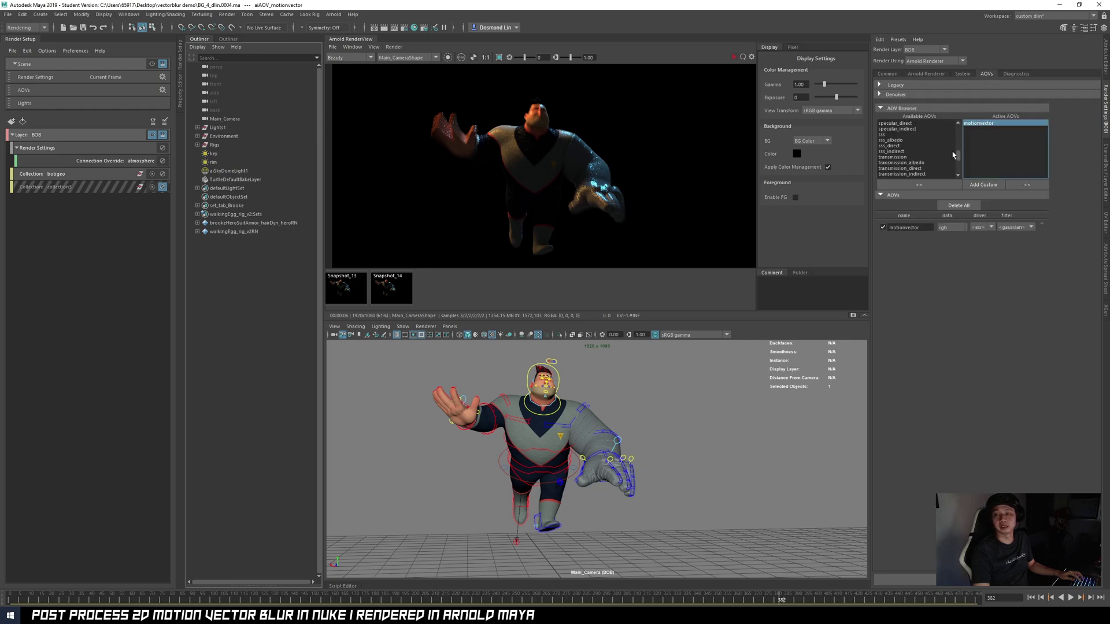
pyautogui.scroll(3, 906, 134)
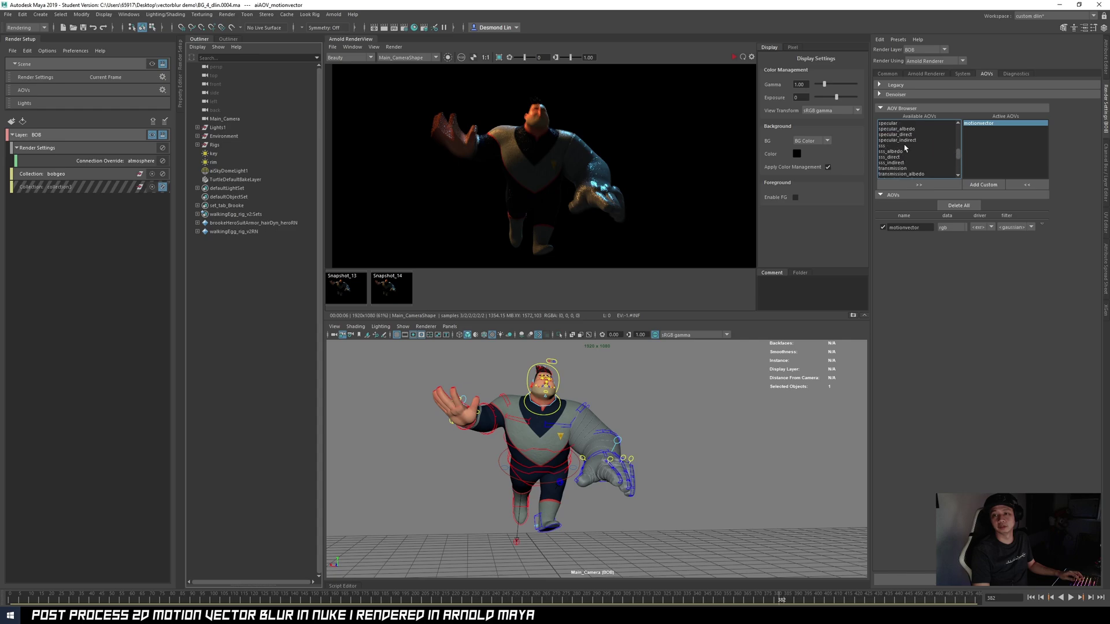
pyautogui.scroll(-5, 906, 136)
pyautogui.click(980, 140)
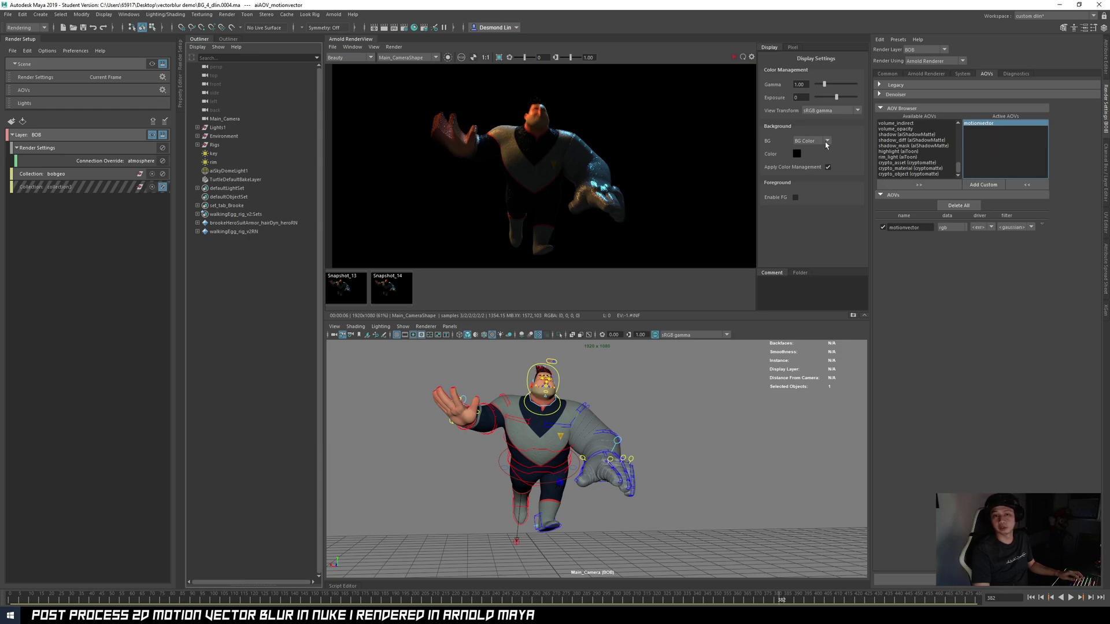
# Display the motionvector AOV in the render view, examine it on the character, and return to the Beauty pass
pyautogui.click(600, 192)
pyautogui.click(352, 59)
pyautogui.click(351, 70)
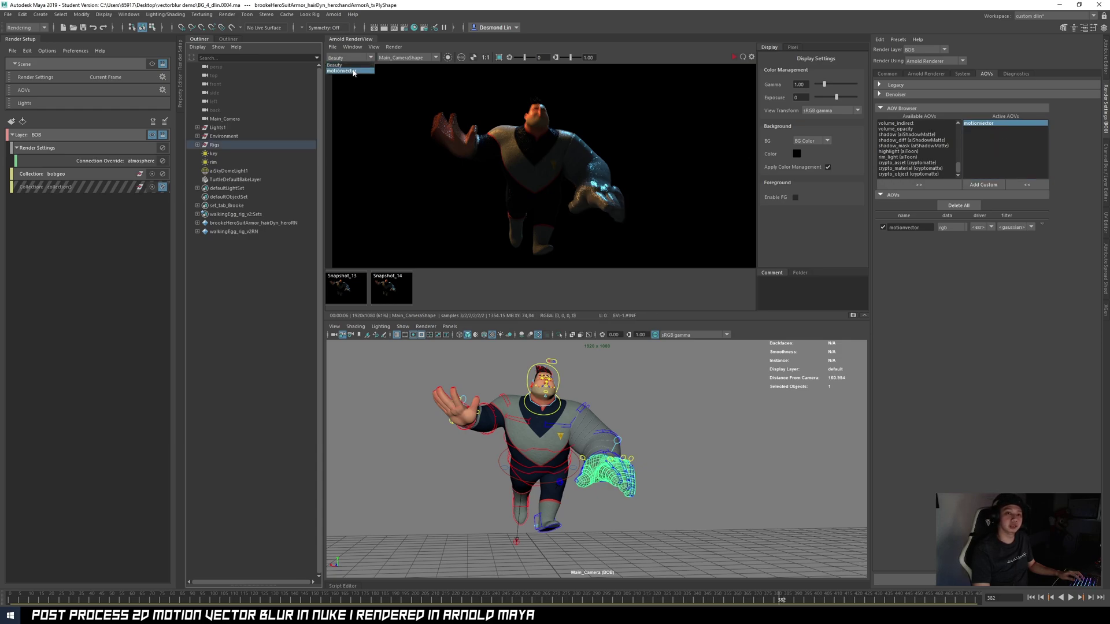
pyautogui.moveTo(514, 197); pyautogui.dragTo(529, 191, button='middle')
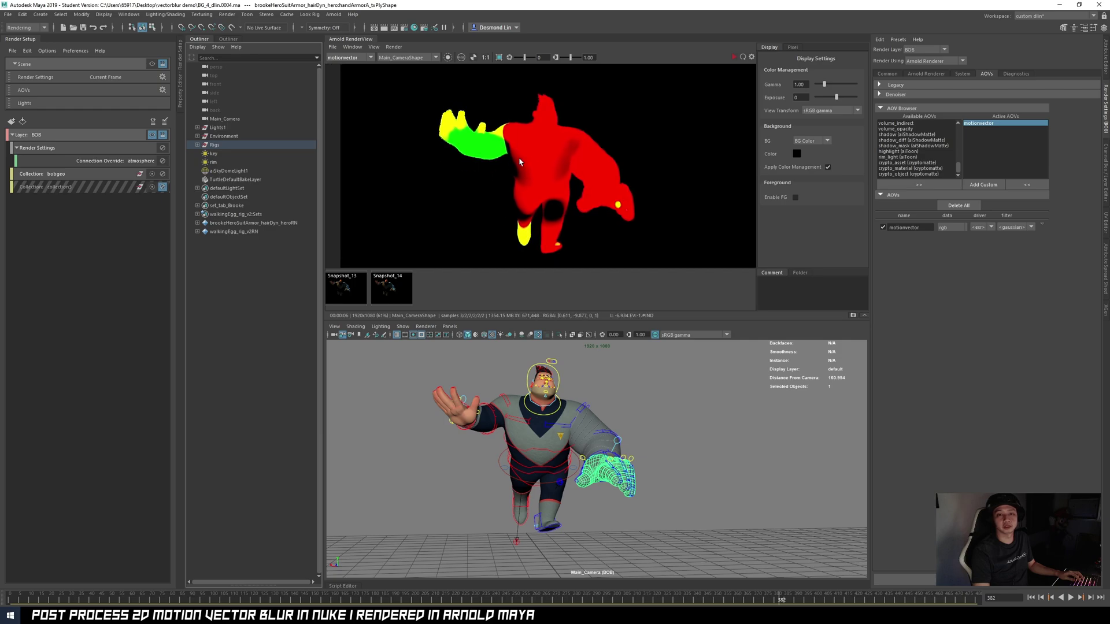
pyautogui.scroll(2, 453, 122)
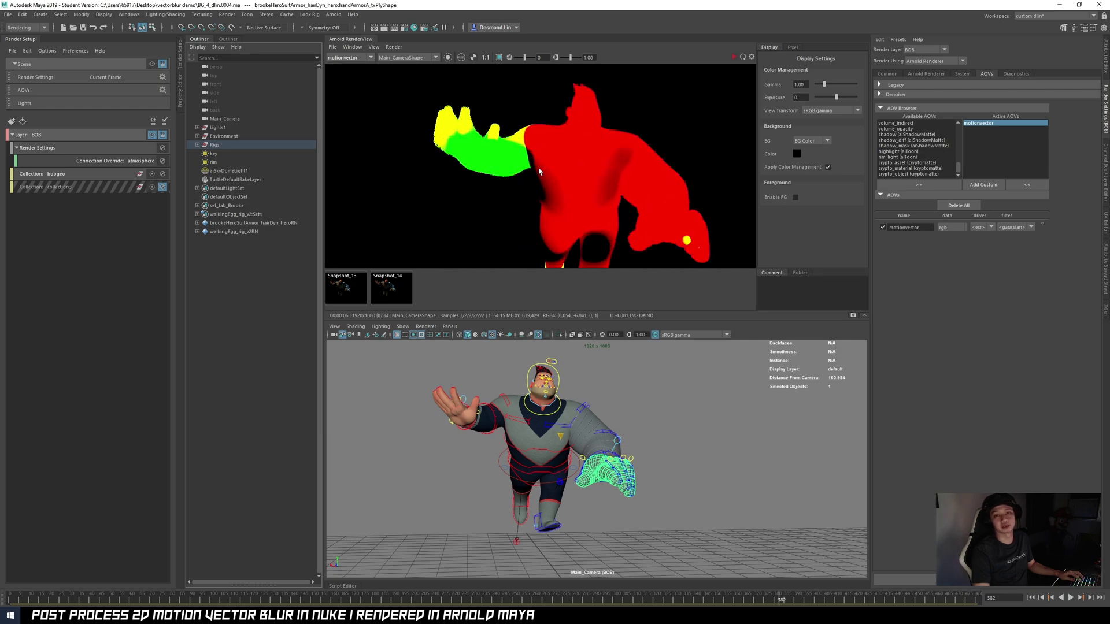
pyautogui.scroll(-2, 566, 187)
pyautogui.moveTo(553, 181); pyautogui.dragTo(501, 169, button='middle')
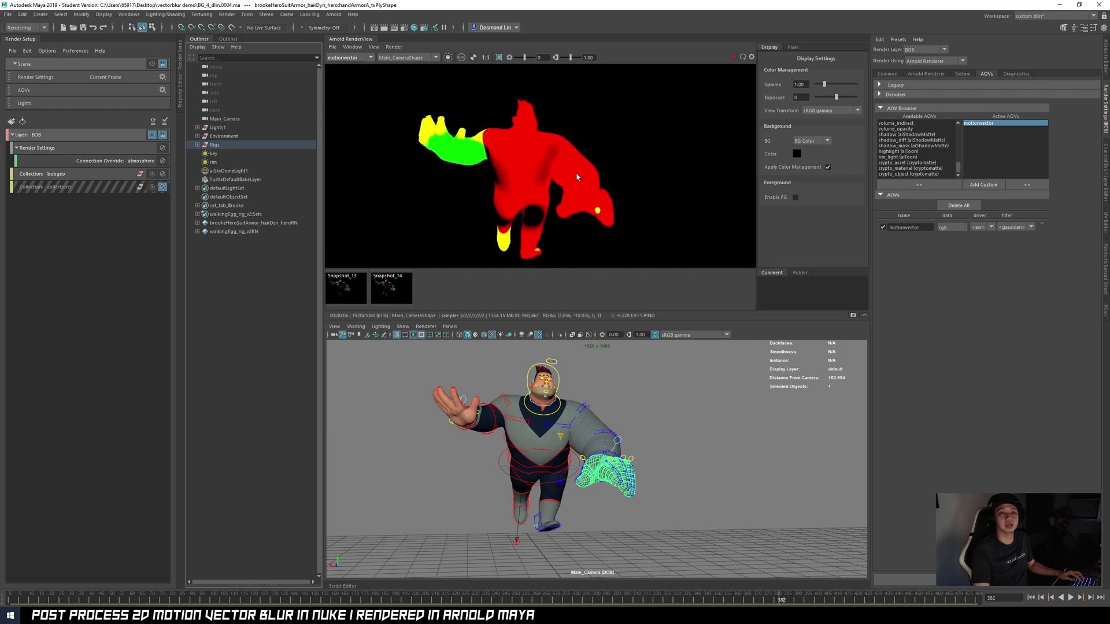
pyautogui.click(352, 60)
pyautogui.click(345, 67)
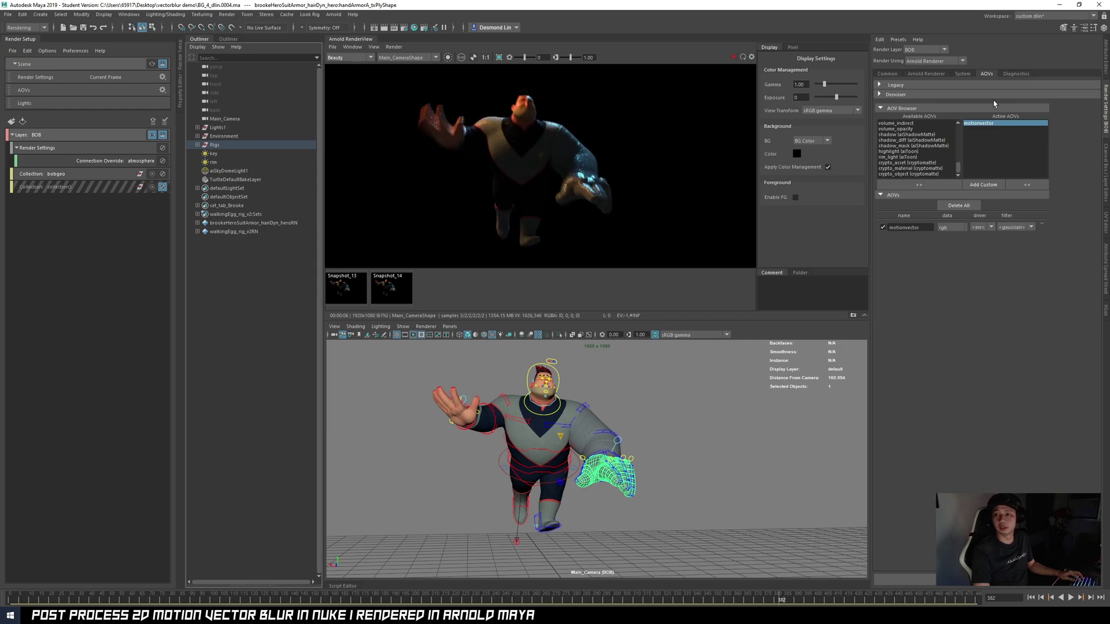
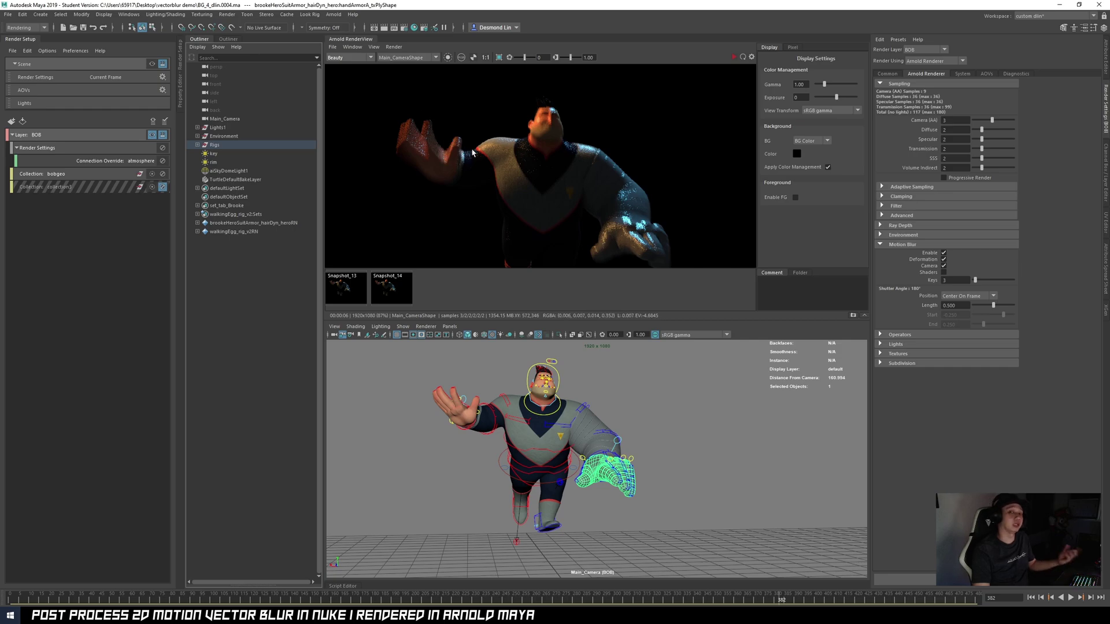
pyautogui.moveTo(524, 160); pyautogui.dragTo(517, 162, button='middle')
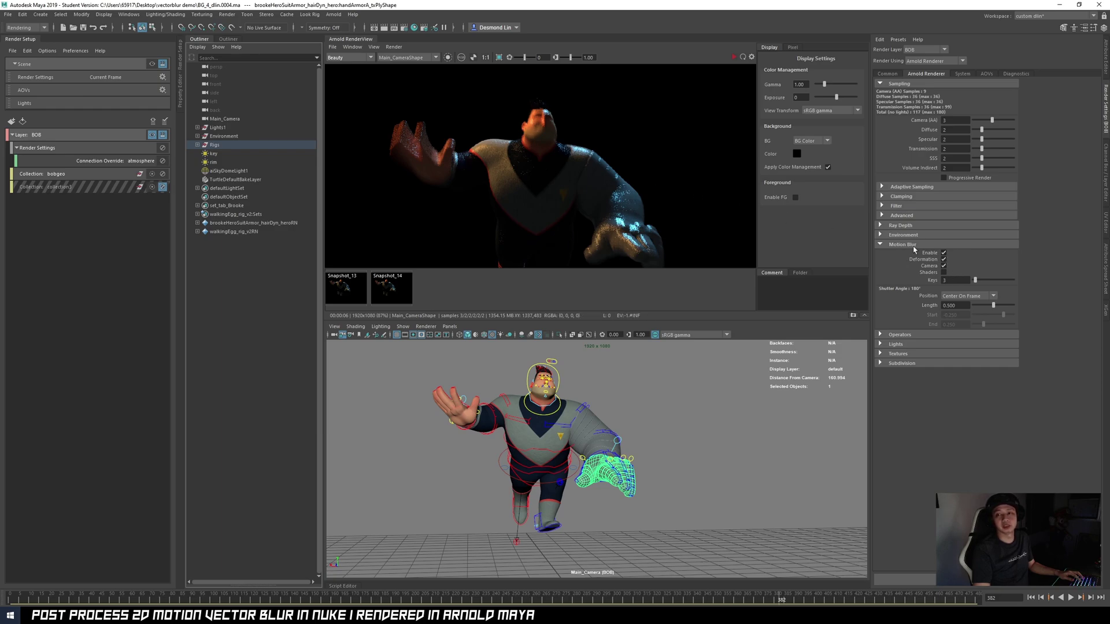
pyautogui.click(355, 58)
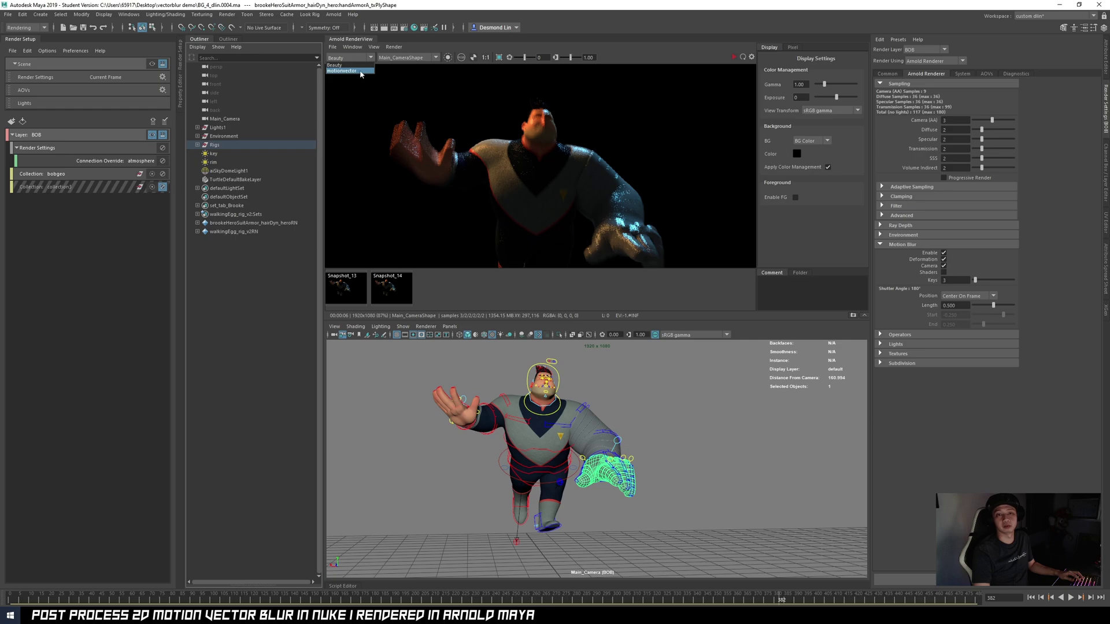
pyautogui.click(512, 101)
pyautogui.moveTo(660, 156); pyautogui.dragTo(657, 147)
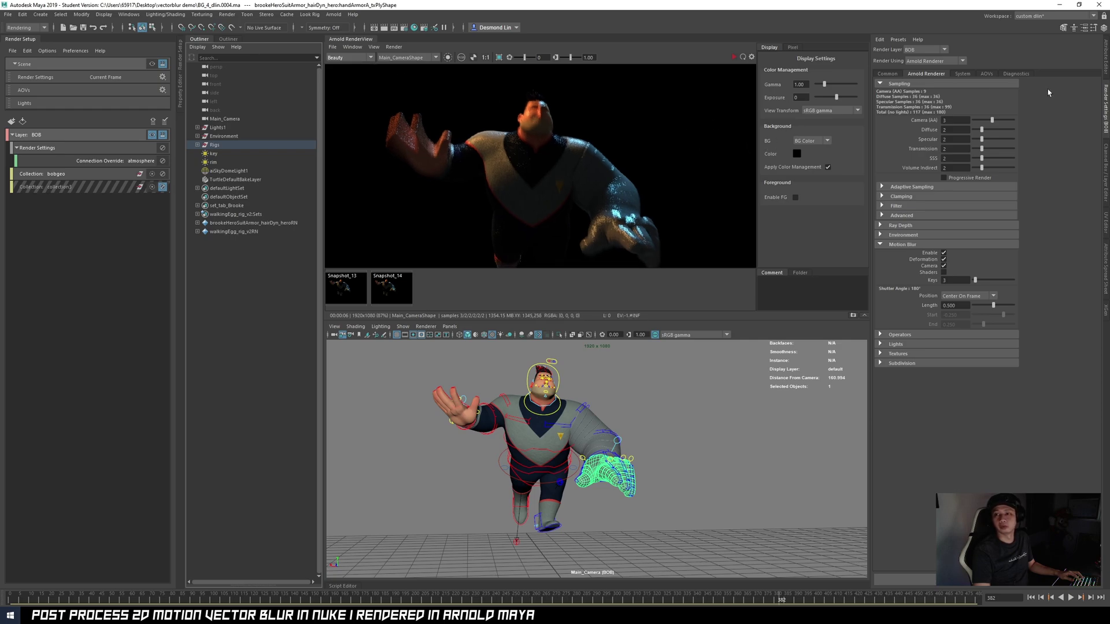
# Enable the Ignore Motion Blur override in the Arnold diagnostics and update the full scene to re-render the character
pyautogui.click(1018, 74)
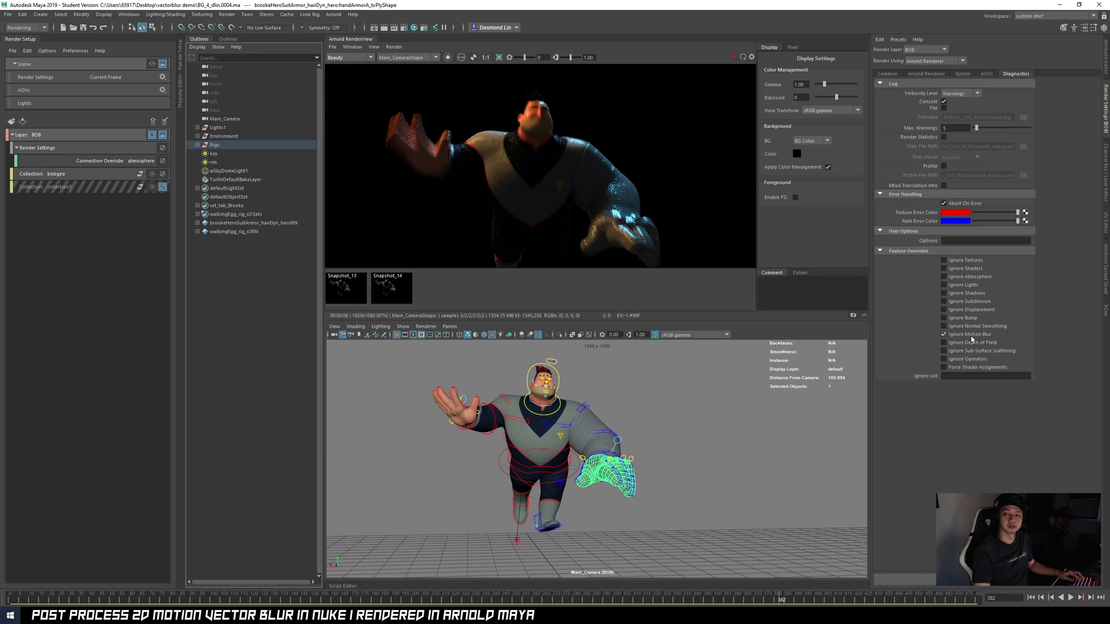
pyautogui.click(926, 74)
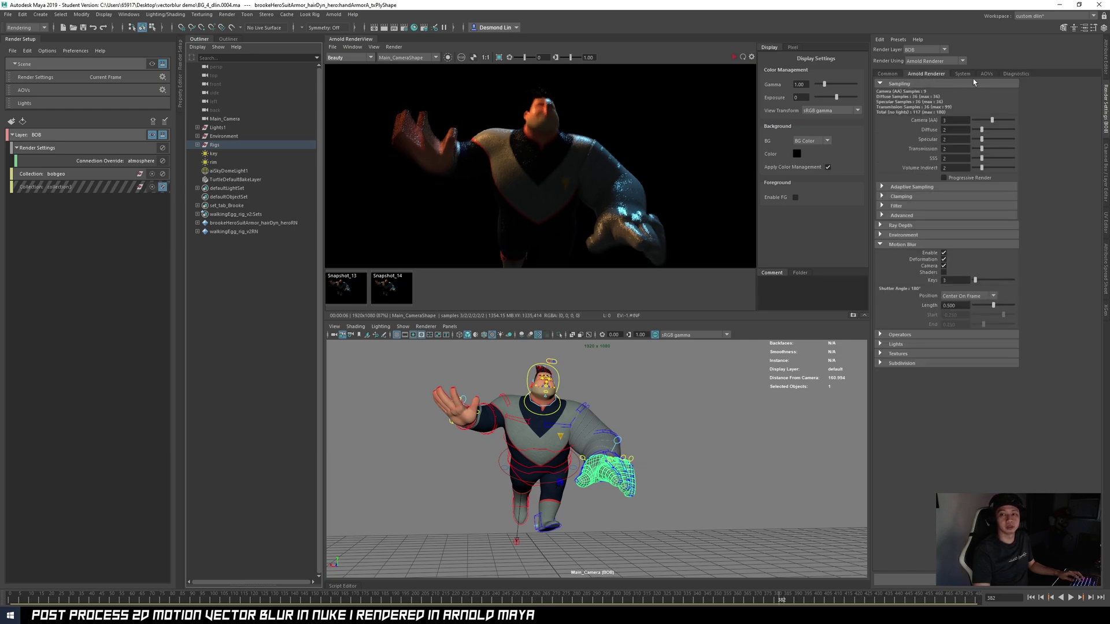
pyautogui.click(1016, 74)
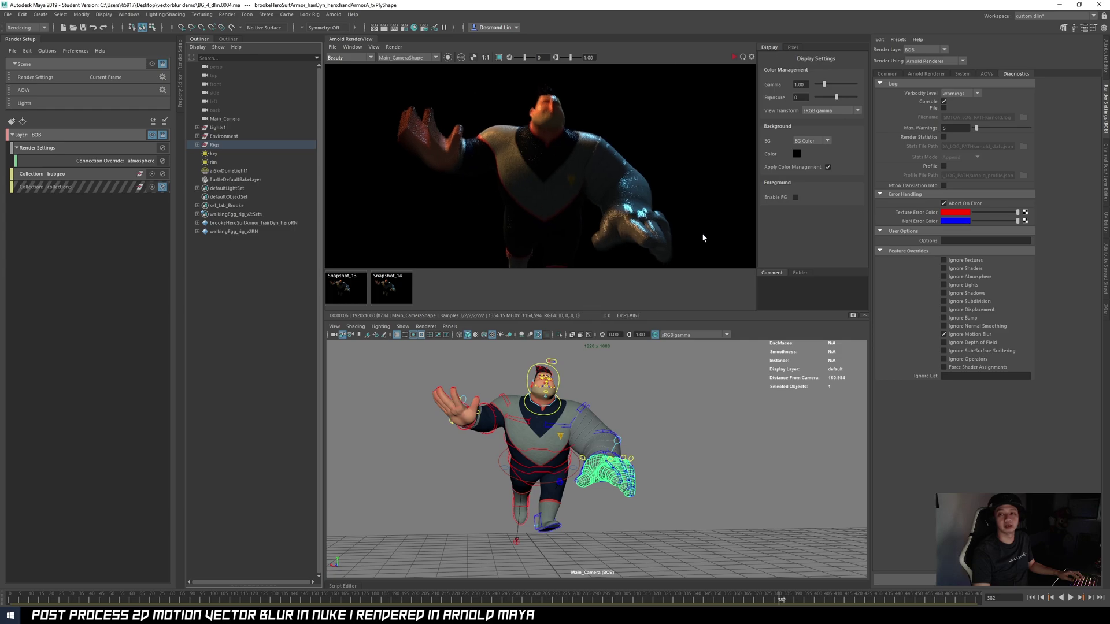
pyautogui.scroll(-3, 544, 98)
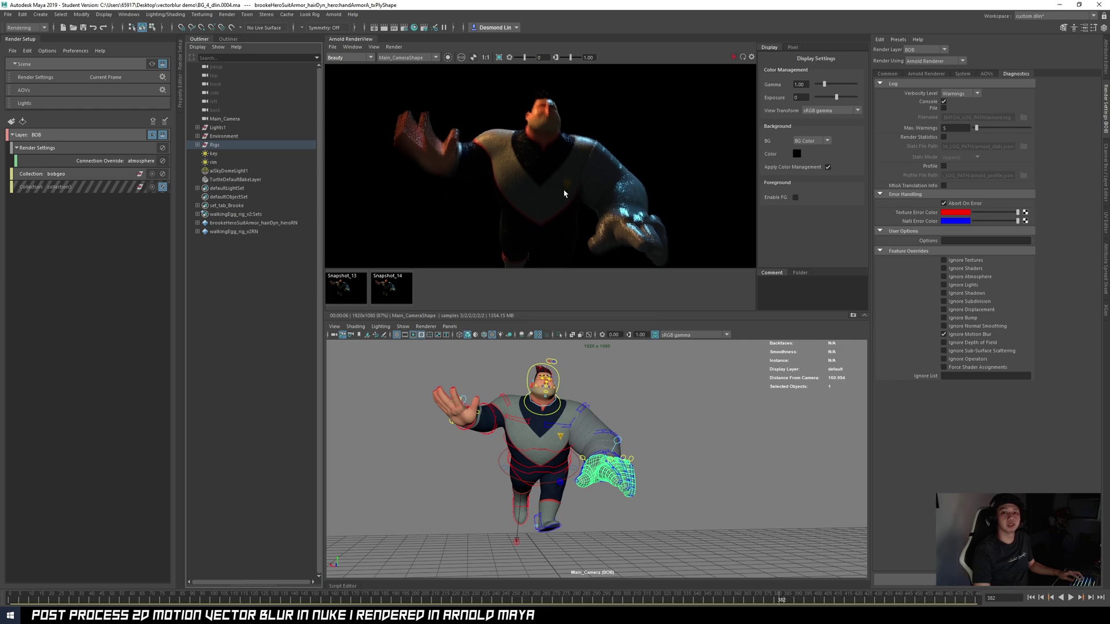
pyautogui.click(394, 47)
pyautogui.click(434, 110)
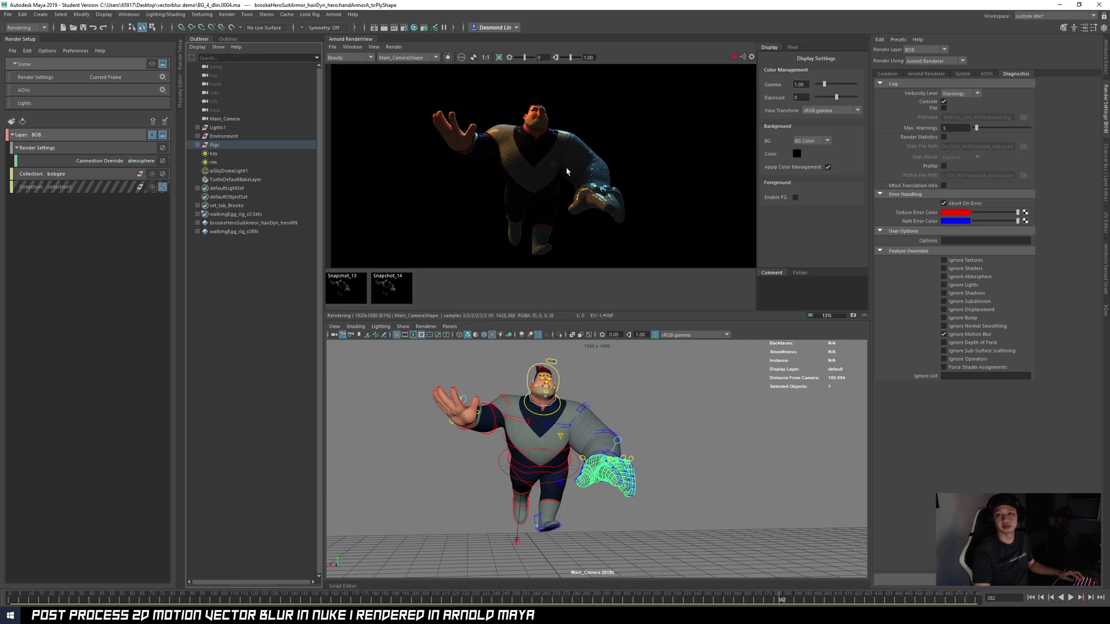
pyautogui.click(937, 74)
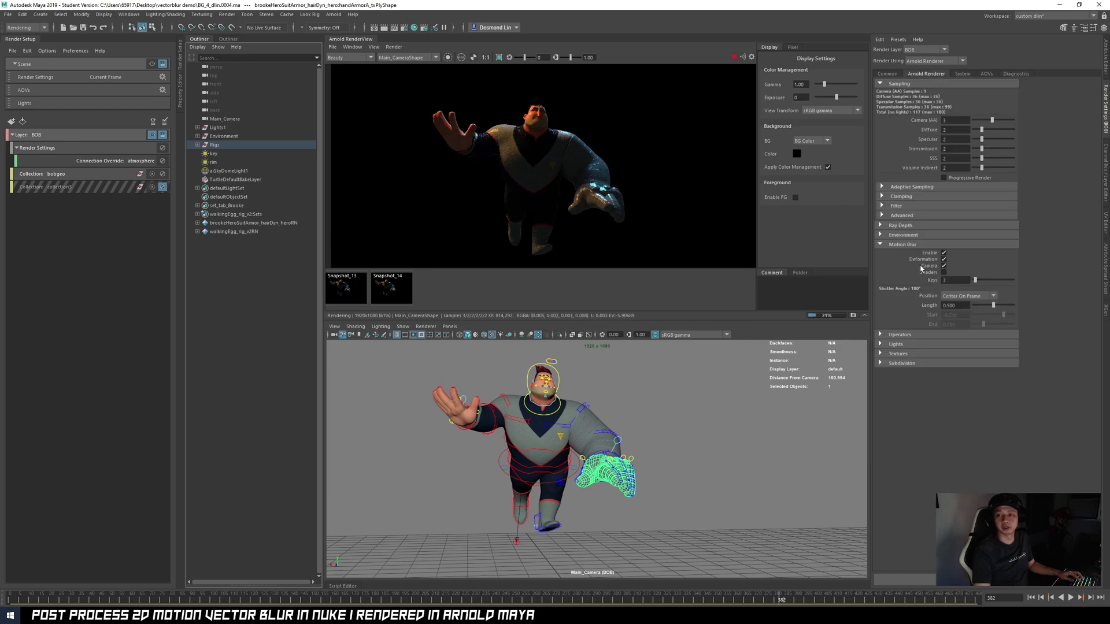
pyautogui.click(1015, 74)
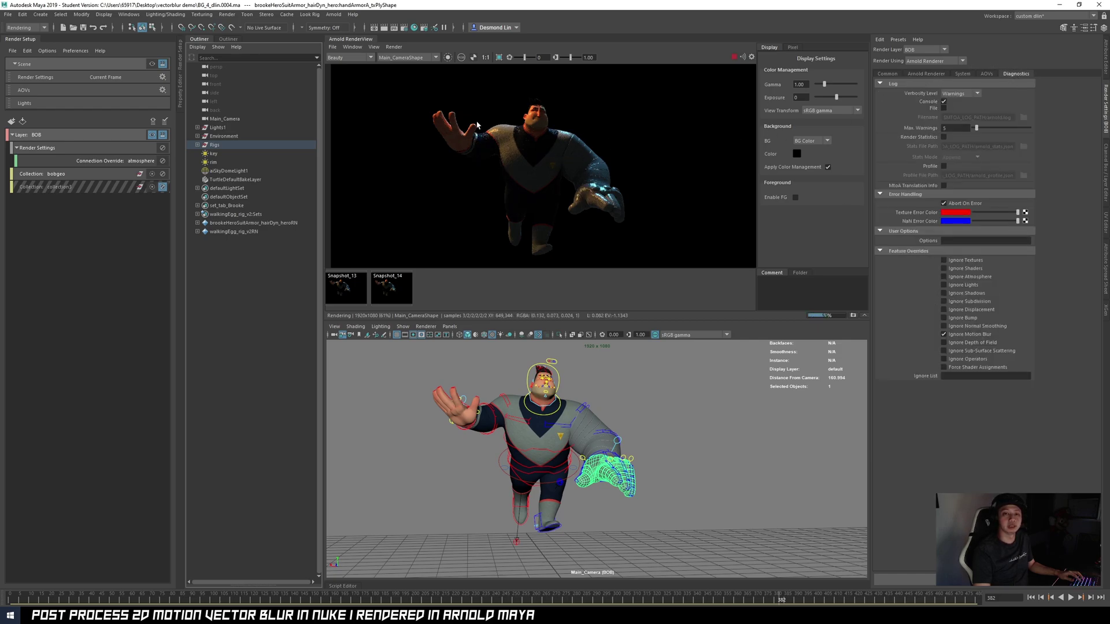
# Compare the Beauty and motionvector passes of the new render around the character's raised hand and body
pyautogui.scroll(5, 477, 124)
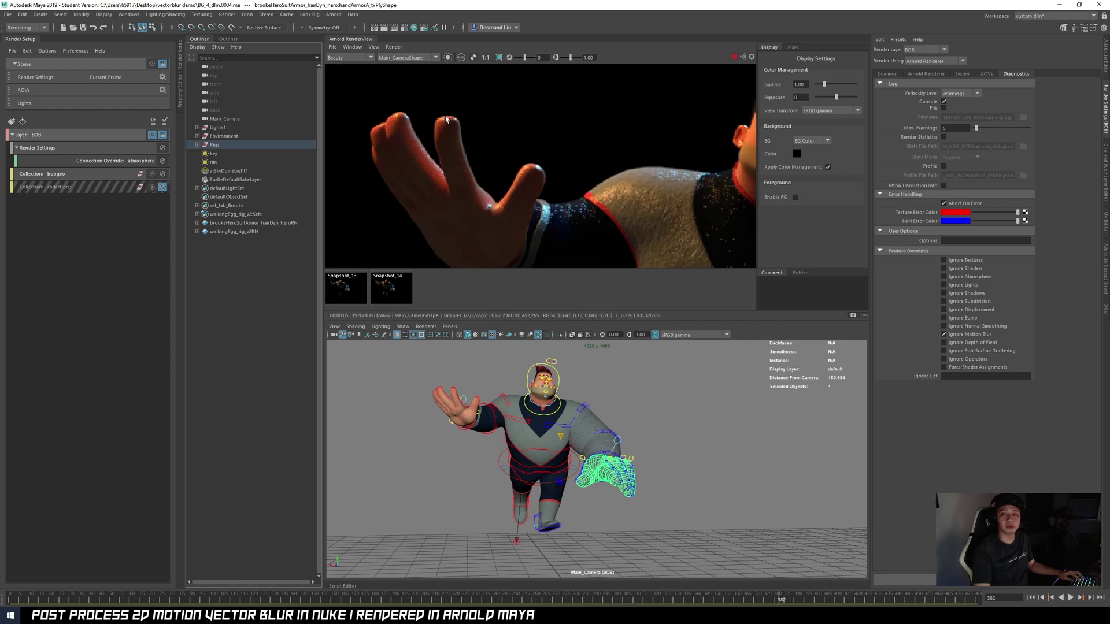
pyautogui.click(358, 58)
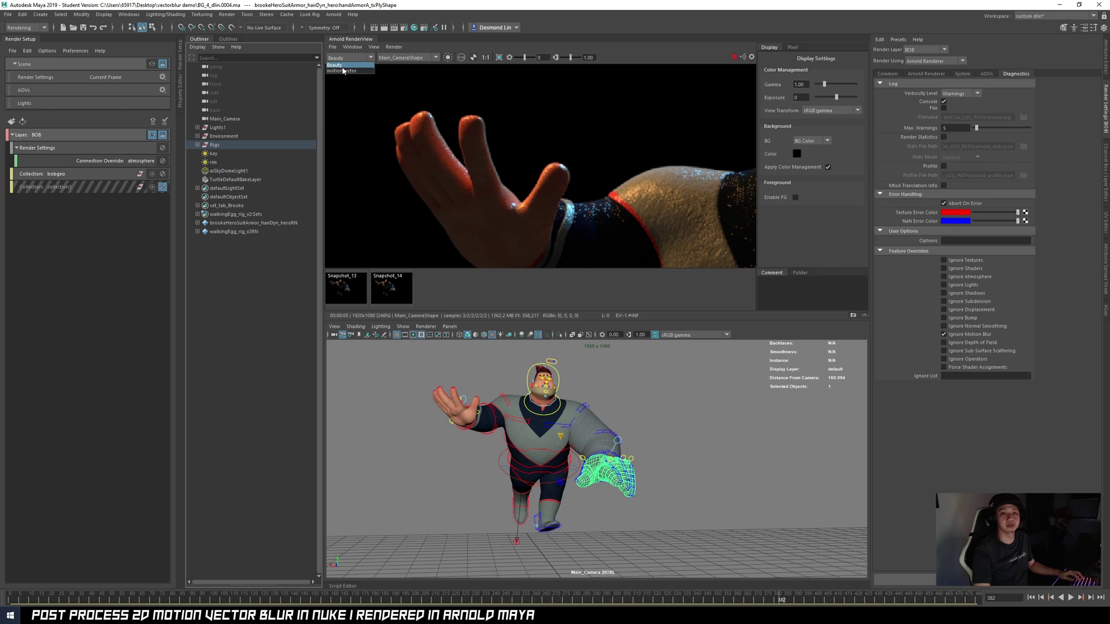
pyautogui.click(343, 70)
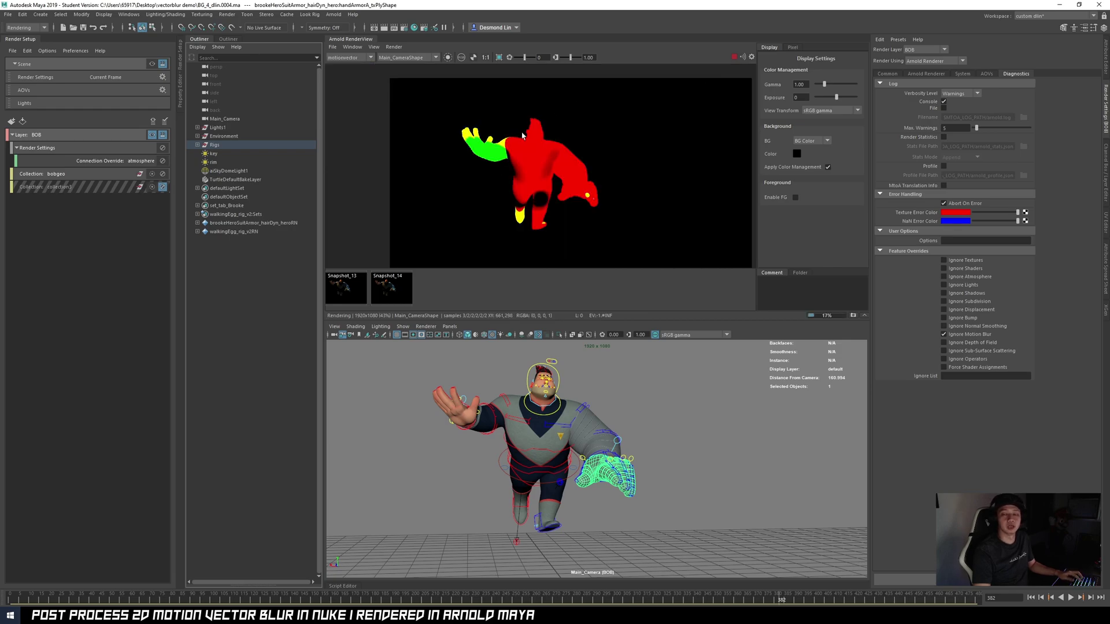
pyautogui.scroll(3, 536, 149)
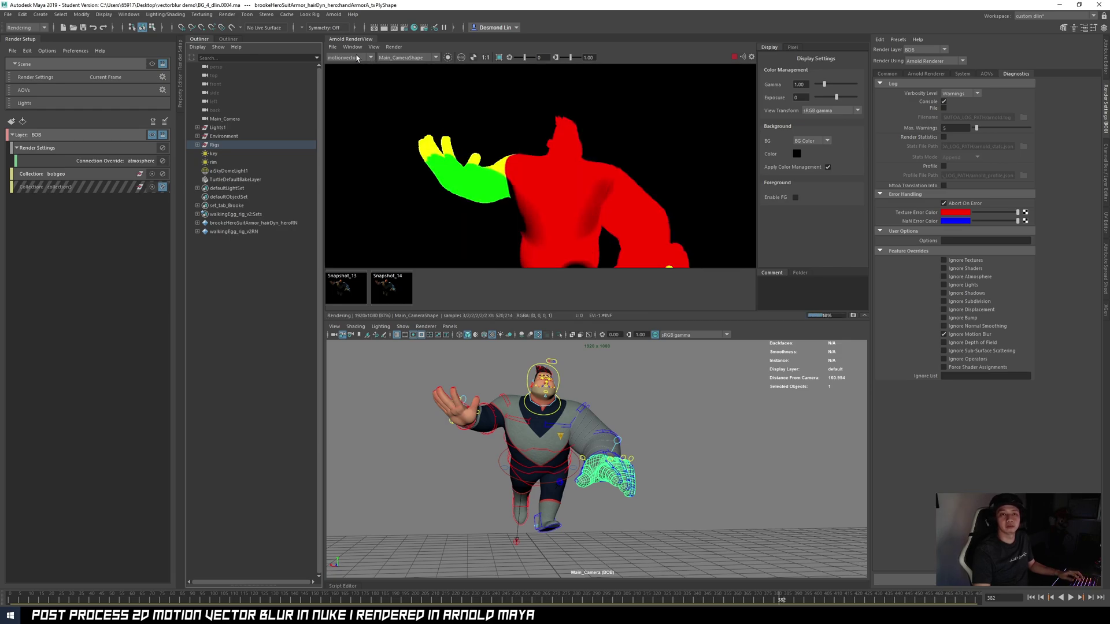
pyautogui.click(356, 59)
pyautogui.click(347, 65)
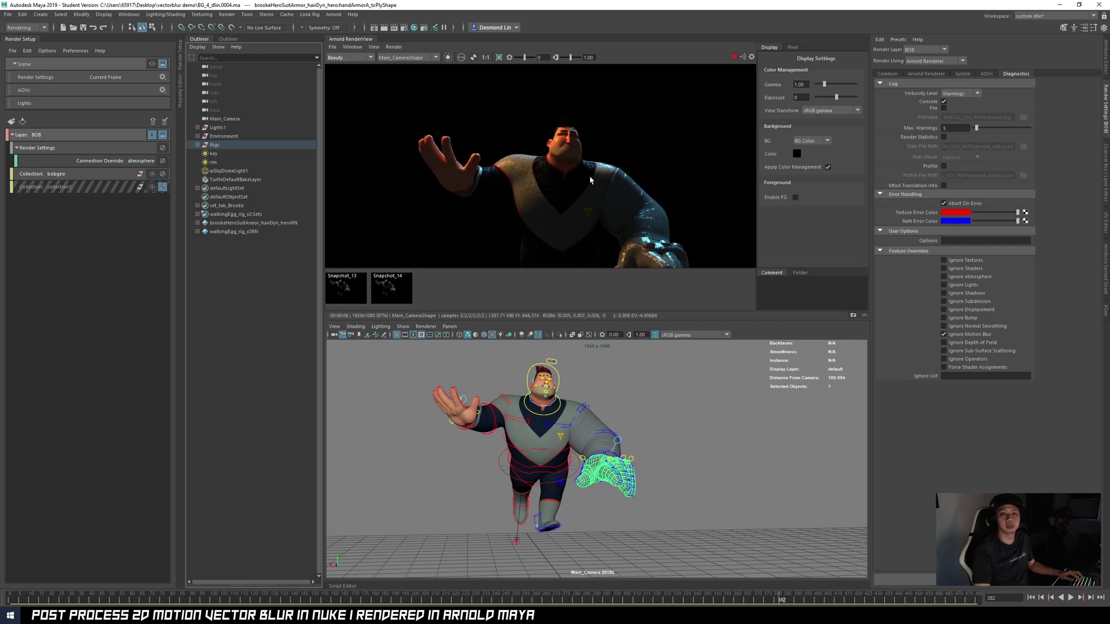
pyautogui.moveTo(567, 202); pyautogui.dragTo(545, 160, button='middle')
pyautogui.click(356, 59)
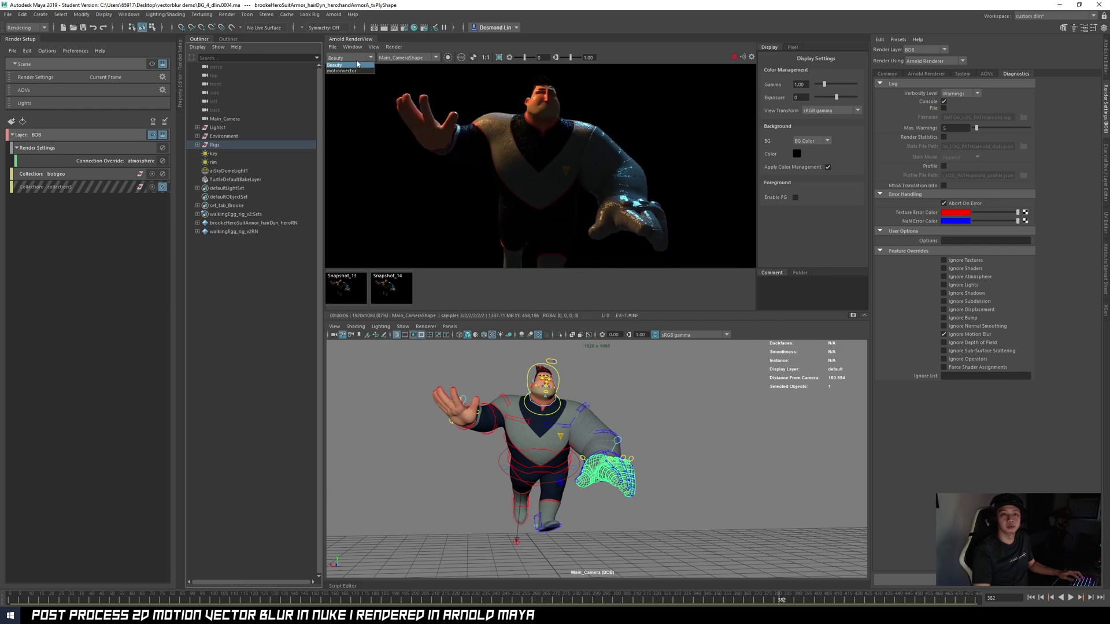
pyautogui.click(353, 71)
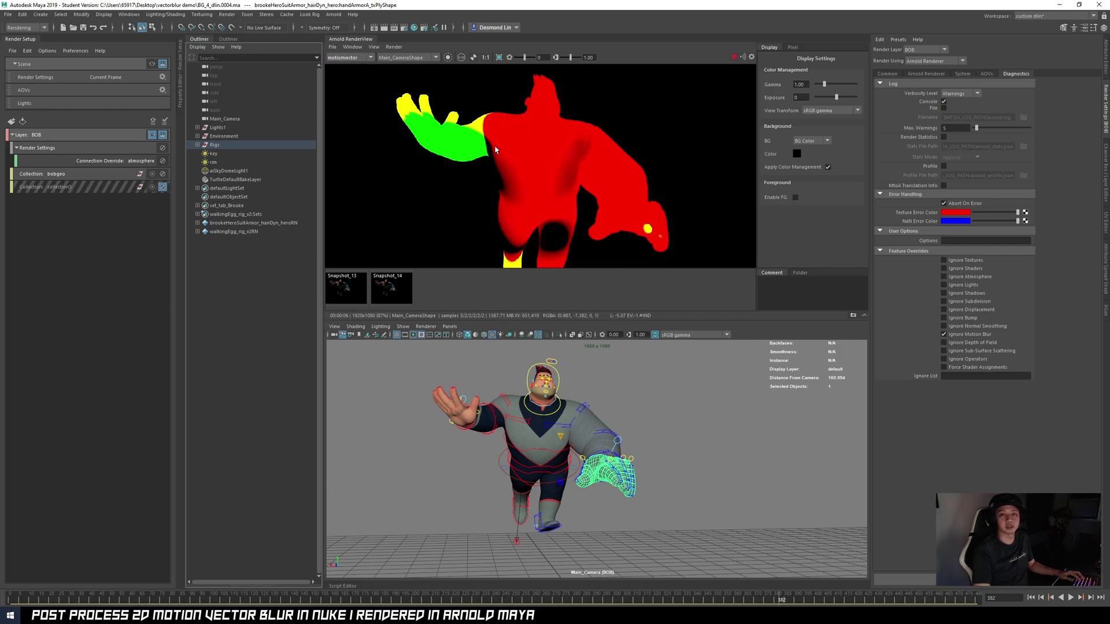
pyautogui.click(371, 57)
pyautogui.click(347, 65)
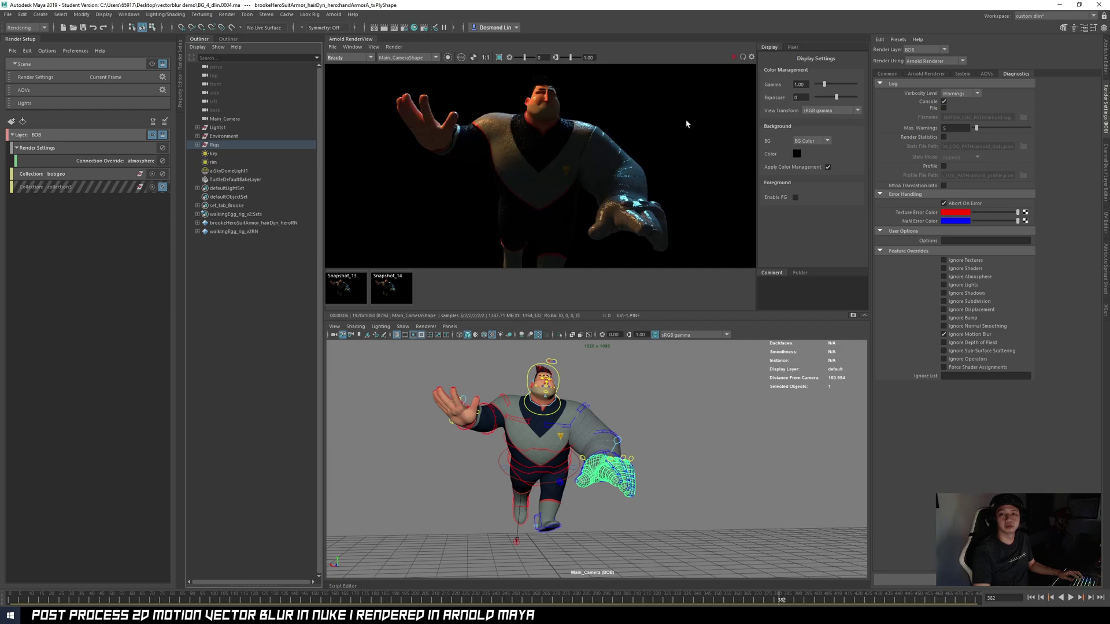
# Save the unblurred render as a multi-layer EXR named moblurVector in the Desktop's vectorblur demo folder
pyautogui.scroll(-2, 578, 139)
pyautogui.click(332, 47)
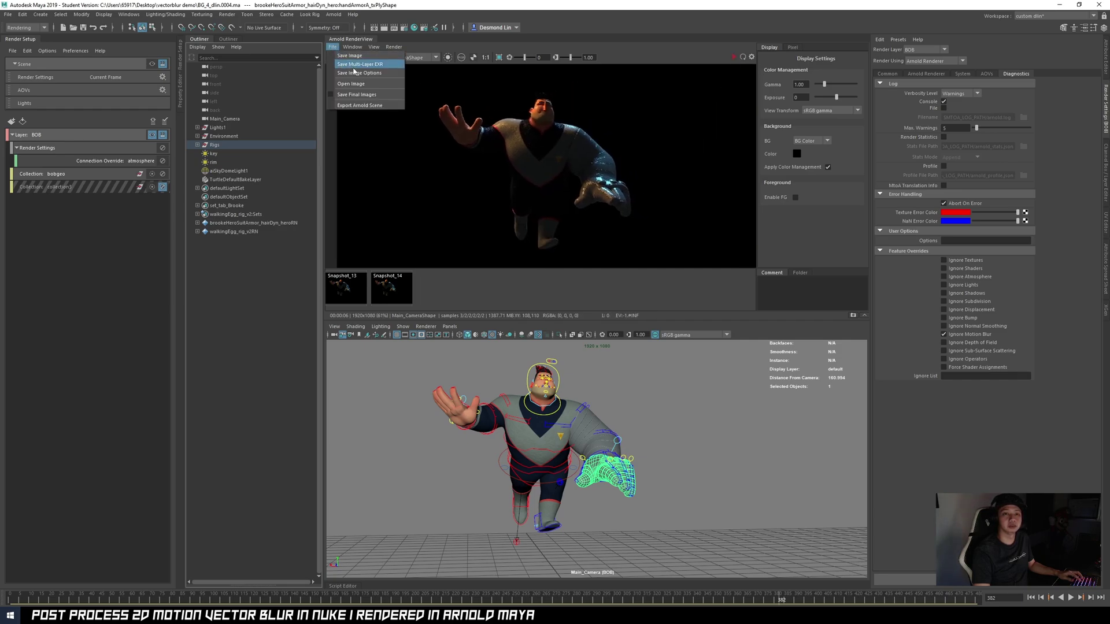
pyautogui.click(353, 76)
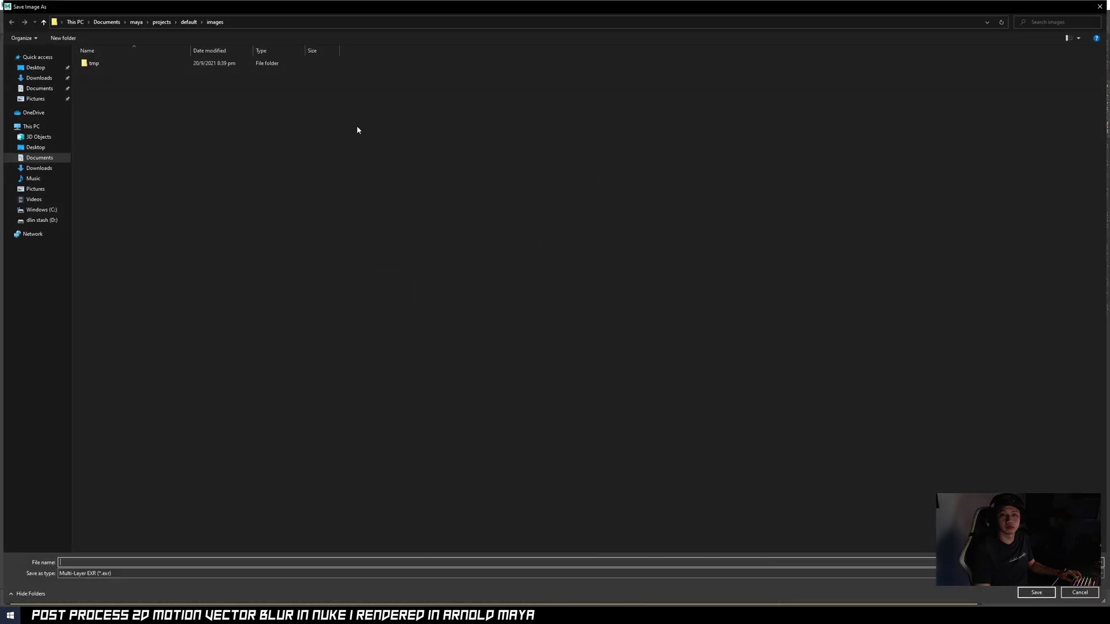
pyautogui.click(240, 25)
pyautogui.write('C:\\Users\\dlin\\Desktop\\vectorblur demo')
pyautogui.press('Return')
pyautogui.click(156, 75)
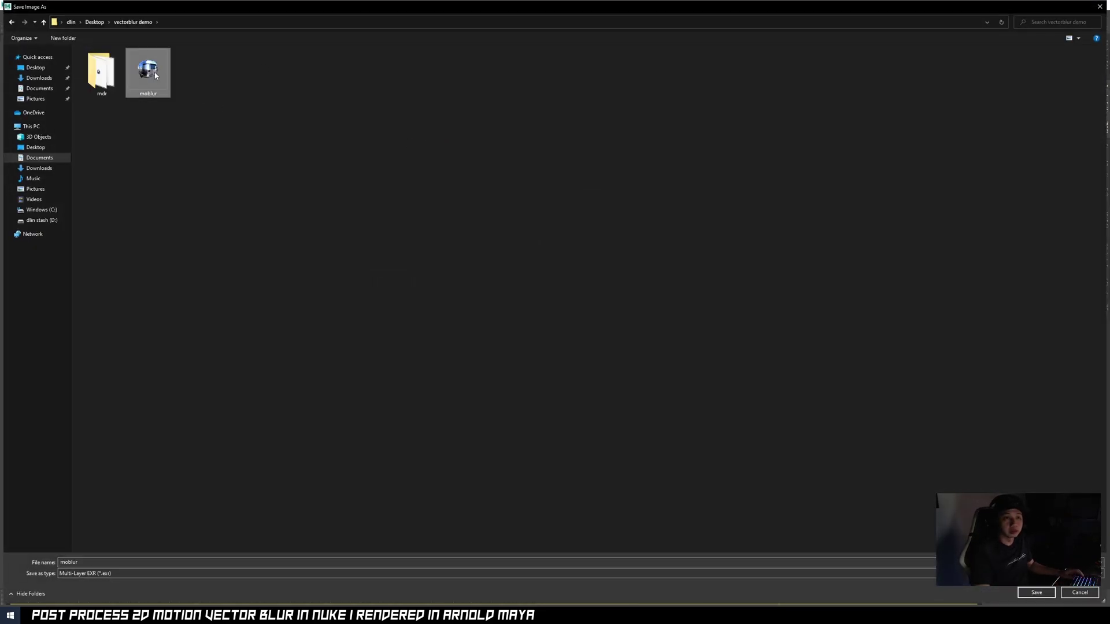
pyautogui.click(151, 562)
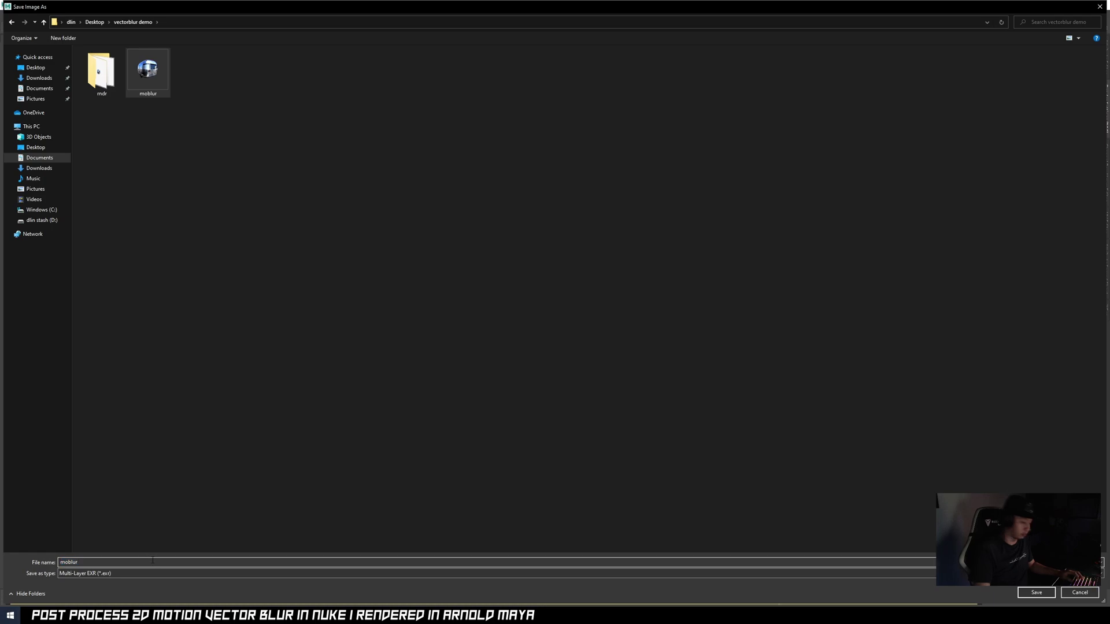
pyautogui.press('Return')
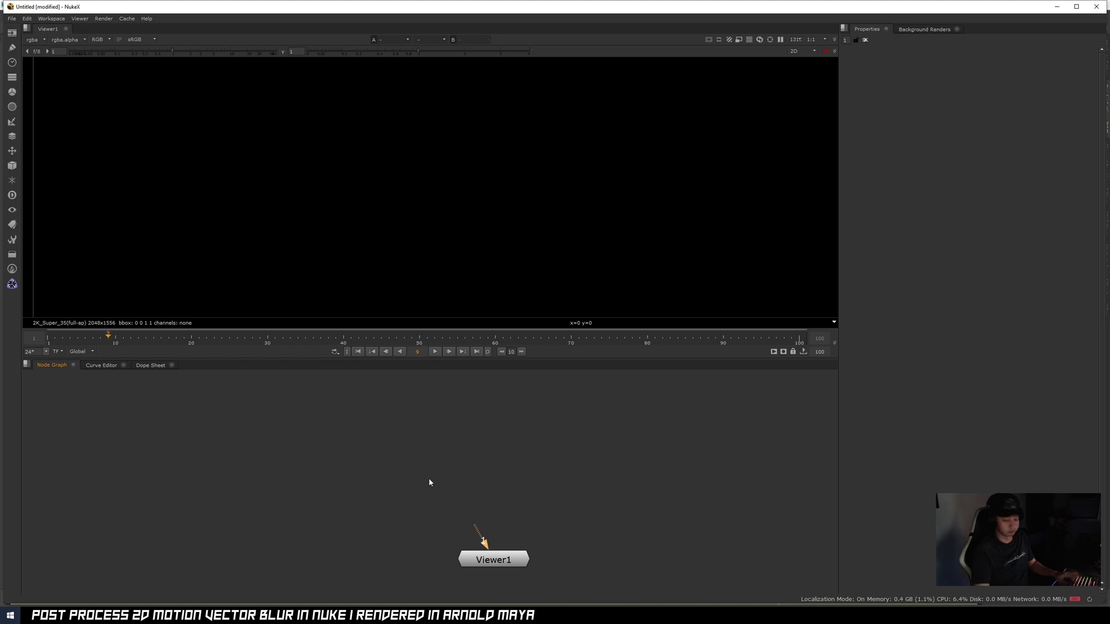
# Switch to Nuke, bring moblur.exr and moblurVector.exr into the node graph, and display moblur.exr in the viewer
pyautogui.scroll(-2, 538, 466)
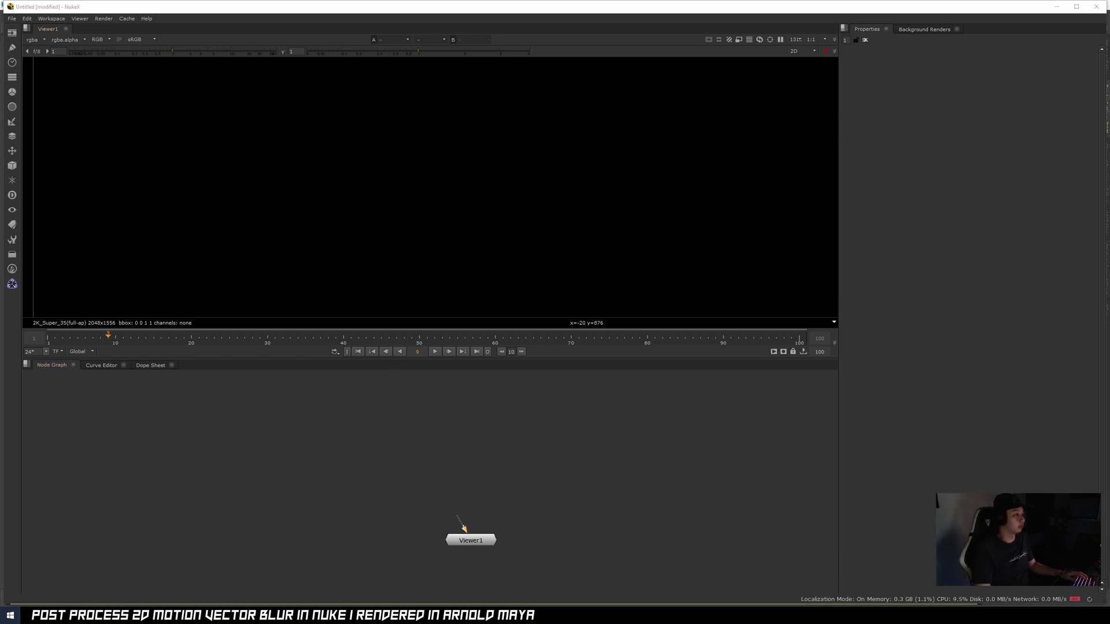
pyautogui.moveTo(403, 425); pyautogui.dragTo(580, 461)
pyautogui.click(638, 432)
pyautogui.click(497, 460)
pyautogui.scroll(3, 497, 457)
pyautogui.press('1')
pyautogui.scroll(-4, 480, 242)
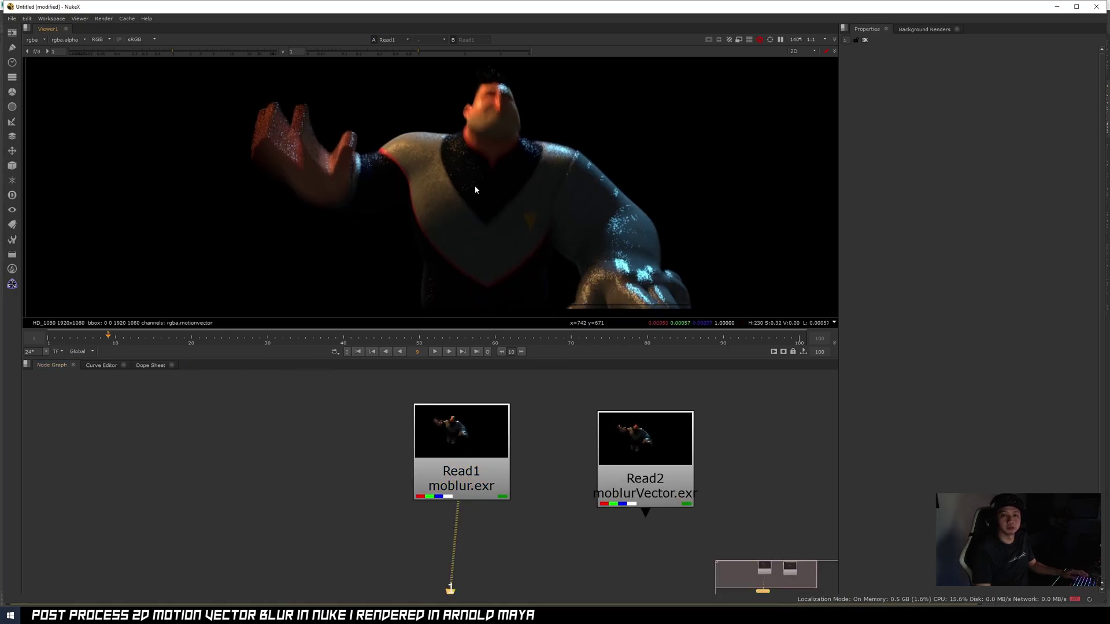
# Examine the 3D motion blur in moblur.exr around the character's raised hand, head and whole body
pyautogui.scroll(6, 462, 209)
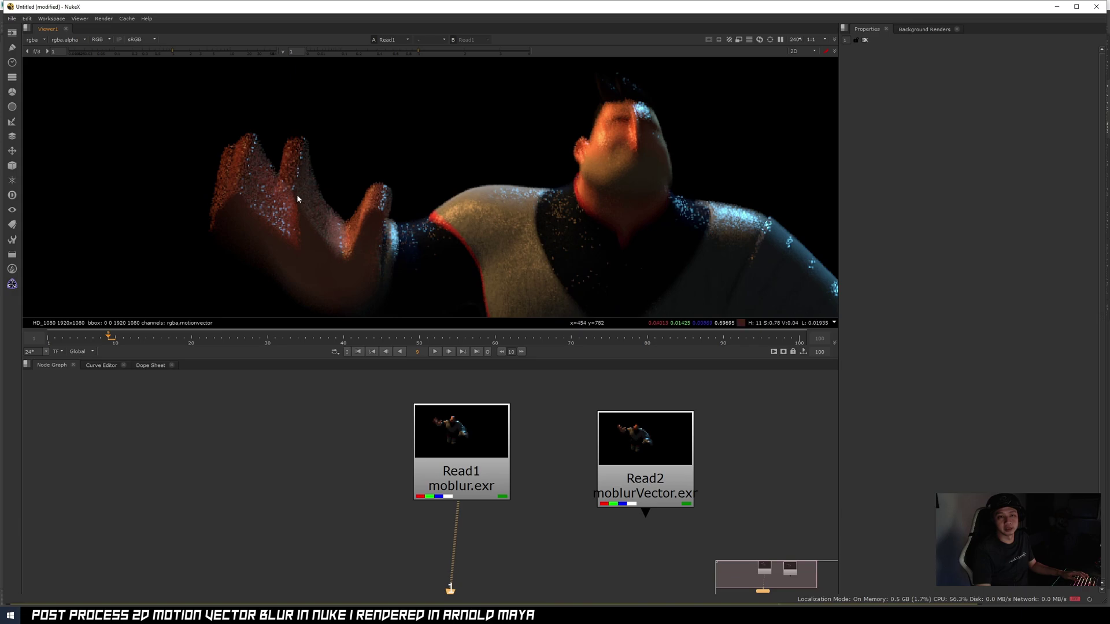
pyautogui.scroll(2, 312, 179)
pyautogui.moveTo(272, 205); pyautogui.dragTo(284, 199, button='middle')
pyautogui.scroll(-1, 289, 209)
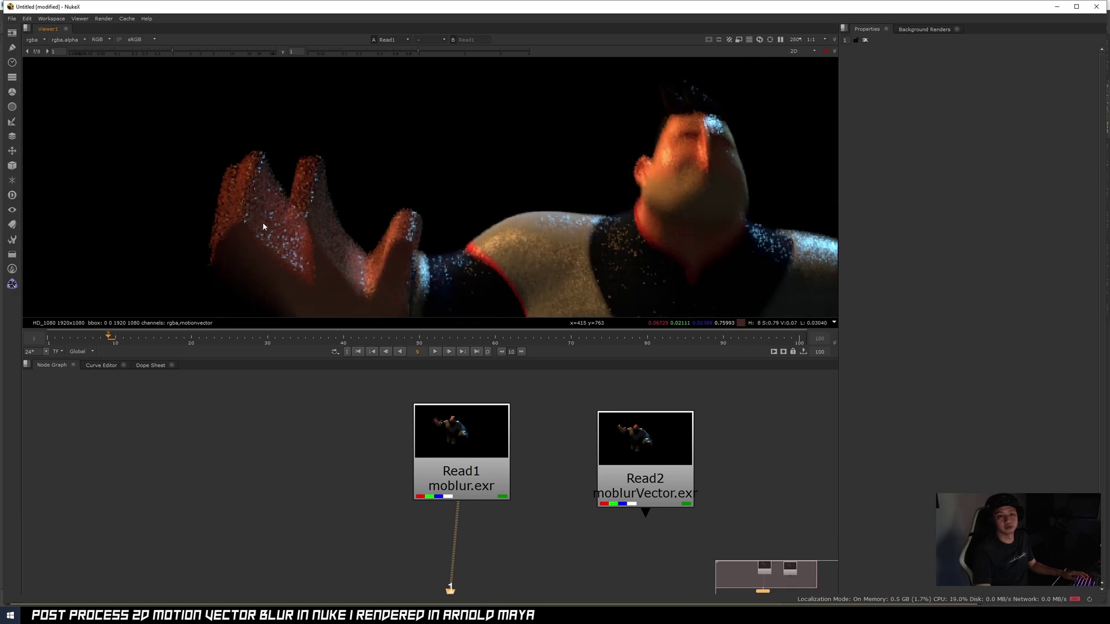
pyautogui.scroll(-1, 263, 182)
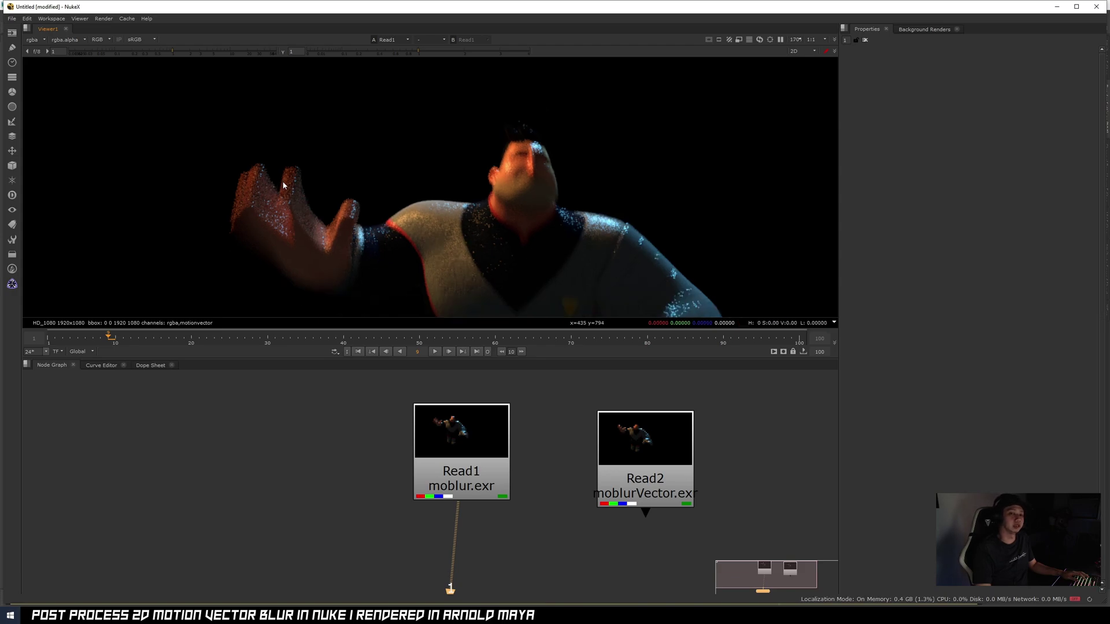
pyautogui.scroll(1, 275, 199)
pyautogui.scroll(1, 277, 196)
pyautogui.scroll(-1, 276, 194)
pyautogui.scroll(2, 274, 189)
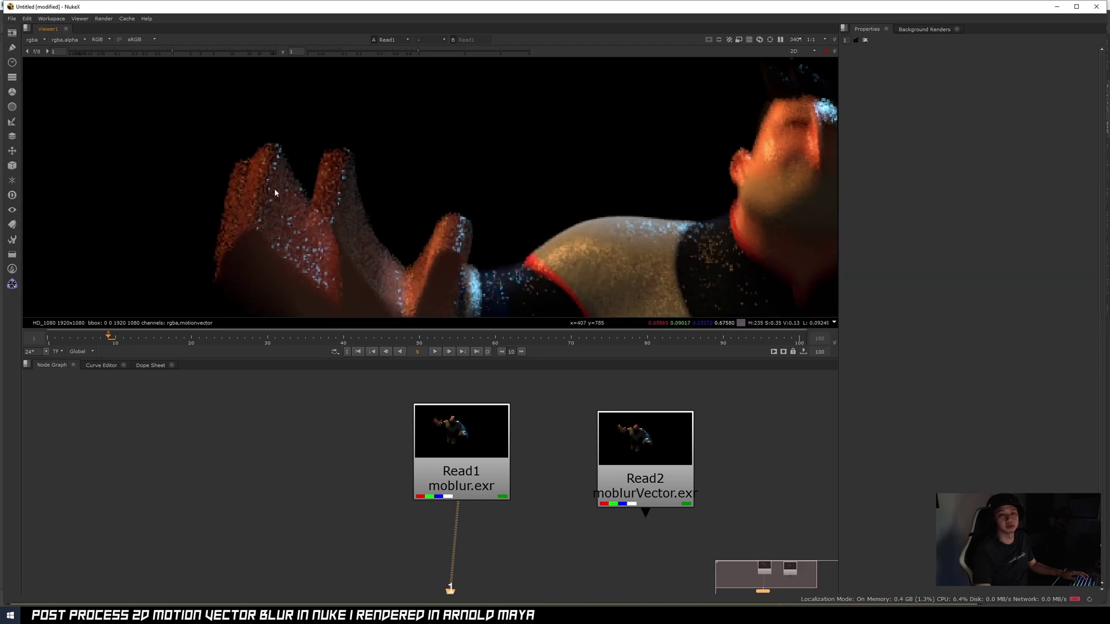
pyautogui.scroll(-4, 276, 183)
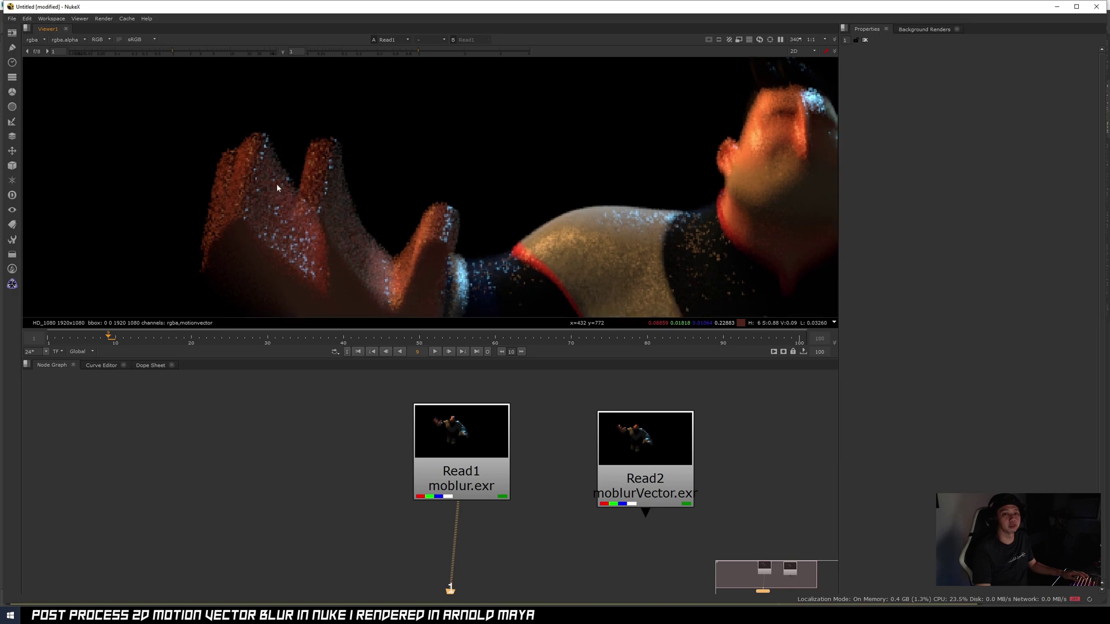
pyautogui.moveTo(453, 216); pyautogui.dragTo(445, 199, button='middle')
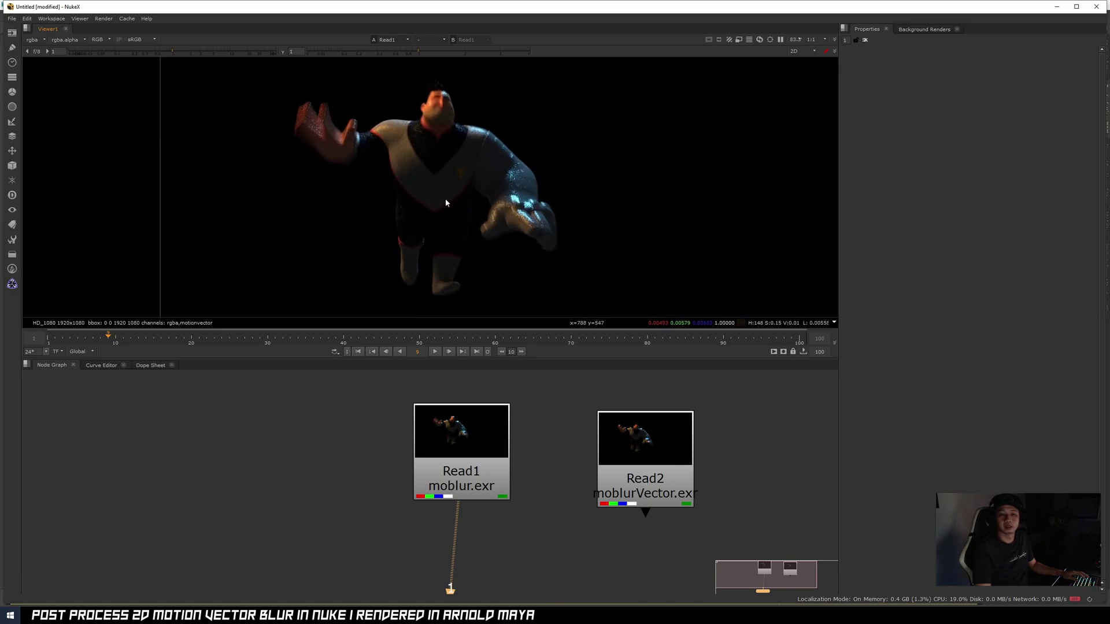
# Space the two read nodes apart and display moblurVector.exr in the viewer to inspect the unblurred character
pyautogui.moveTo(500, 454); pyautogui.dragTo(350, 463)
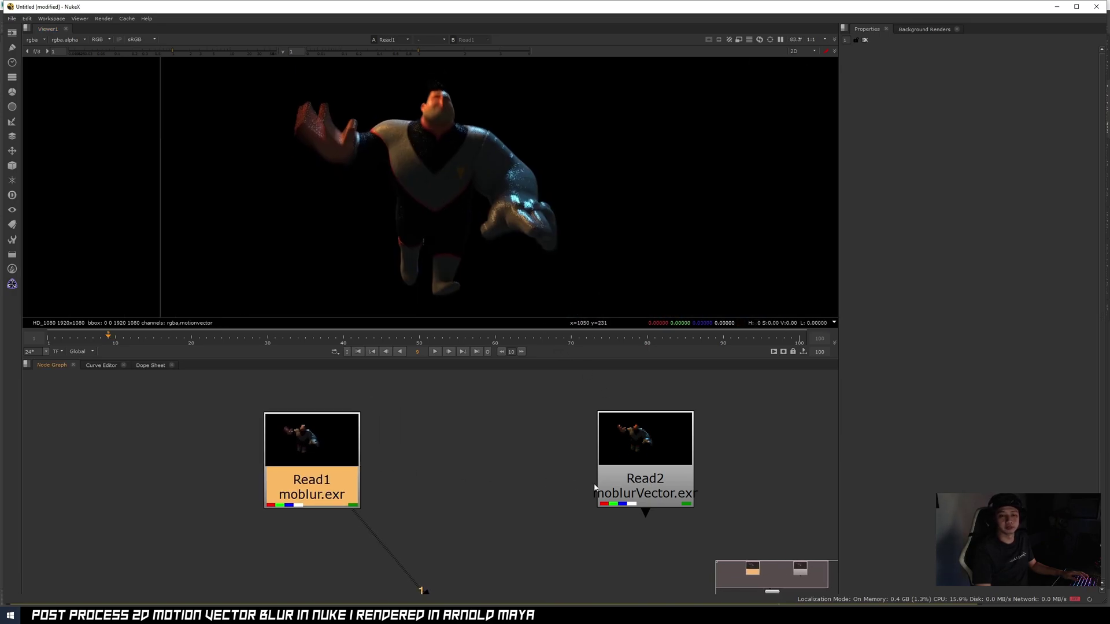
pyautogui.moveTo(641, 456); pyautogui.dragTo(616, 460)
pyautogui.moveTo(336, 476); pyautogui.dragTo(332, 475)
pyautogui.press('1')
pyautogui.moveTo(617, 474); pyautogui.dragTo(588, 479)
pyautogui.press('1')
pyautogui.scroll(5, 347, 145)
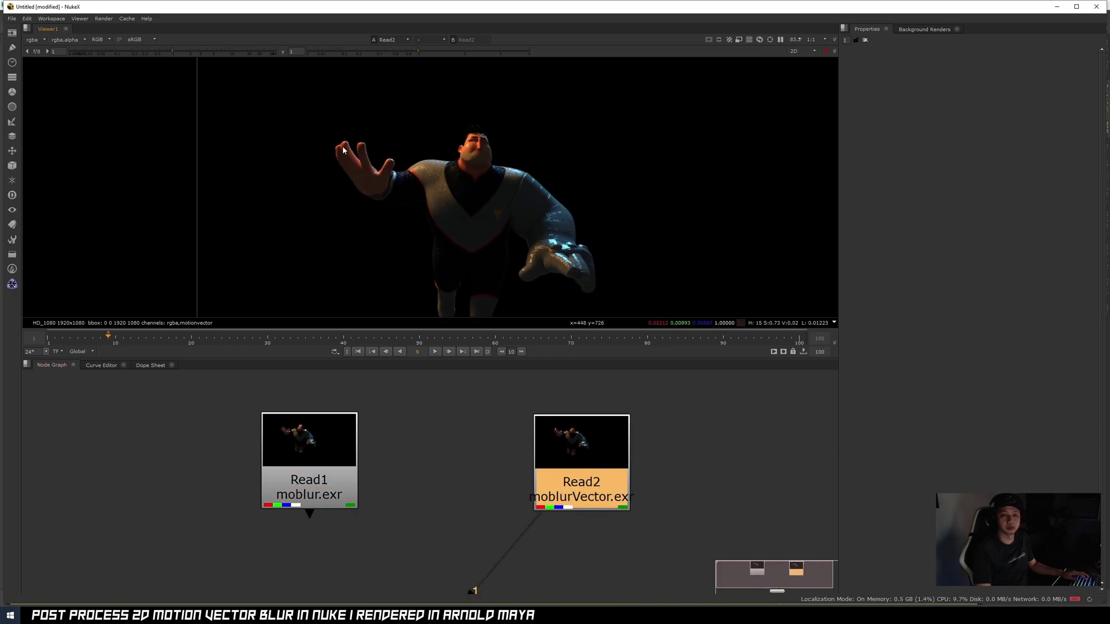
pyautogui.scroll(-5, 466, 181)
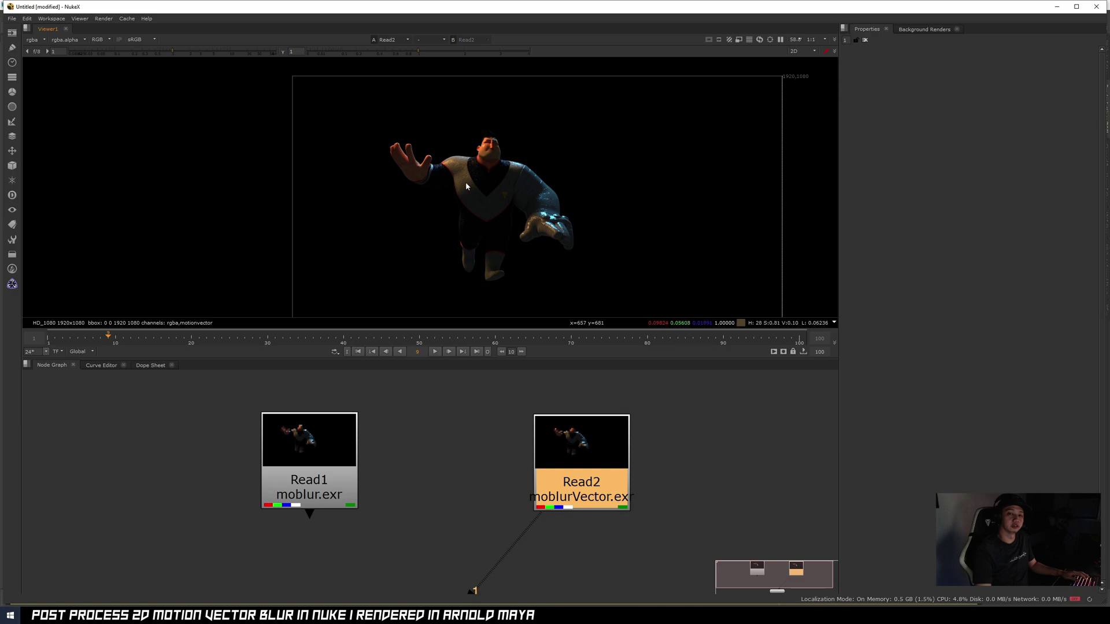
# Add a LayerContactSheet node and connect its input to the moblurVector.exr read node
pyautogui.moveTo(610, 451); pyautogui.dragTo(574, 428, button='middle')
pyautogui.click(673, 474)
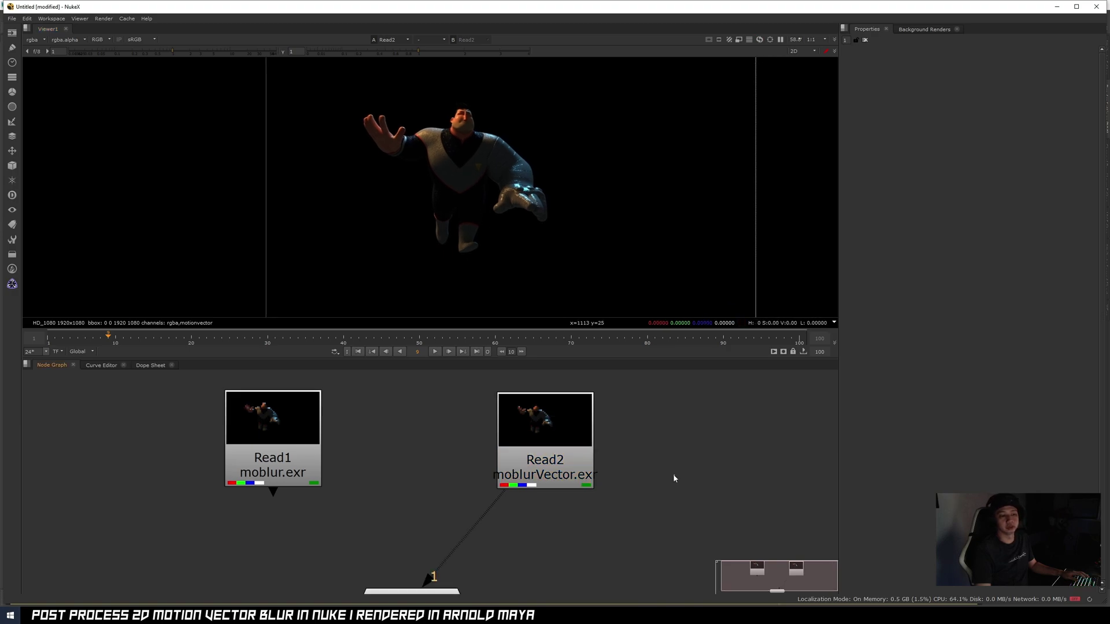
pyautogui.moveTo(673, 473); pyautogui.dragTo(640, 470, button='middle')
pyautogui.press('Tab')
pyautogui.write('layercontact')
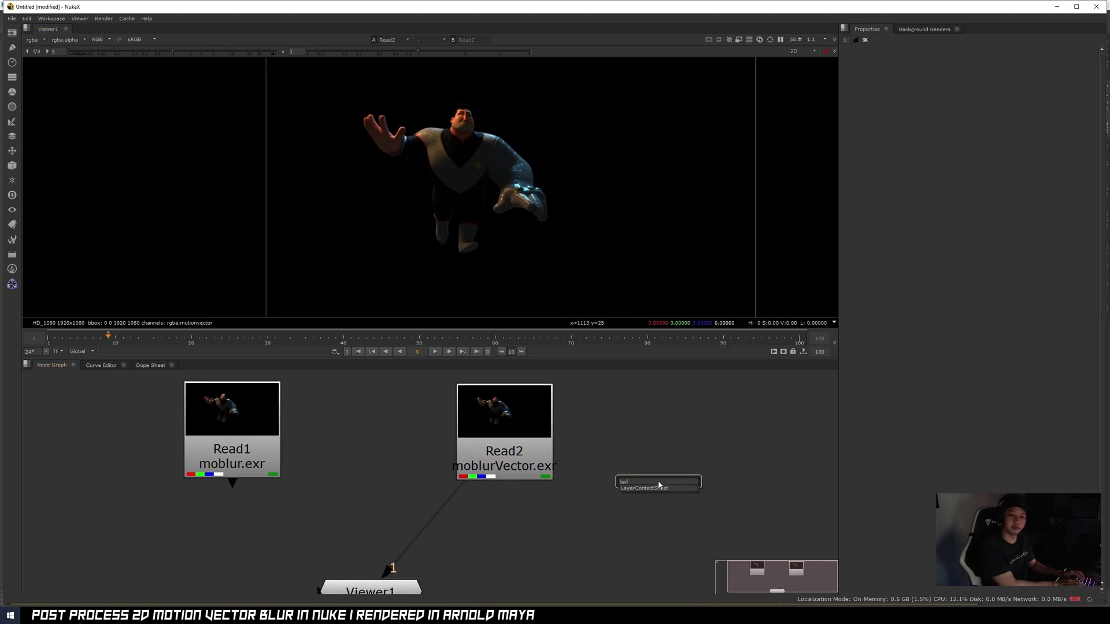
pyautogui.press('Return')
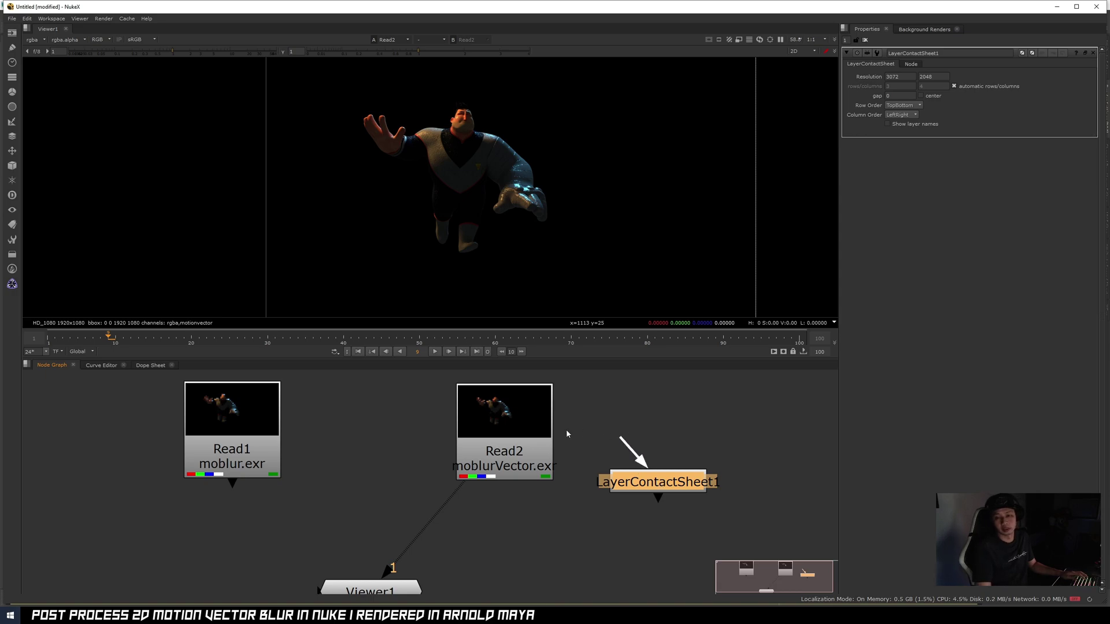
pyautogui.moveTo(631, 436); pyautogui.dragTo(556, 424)
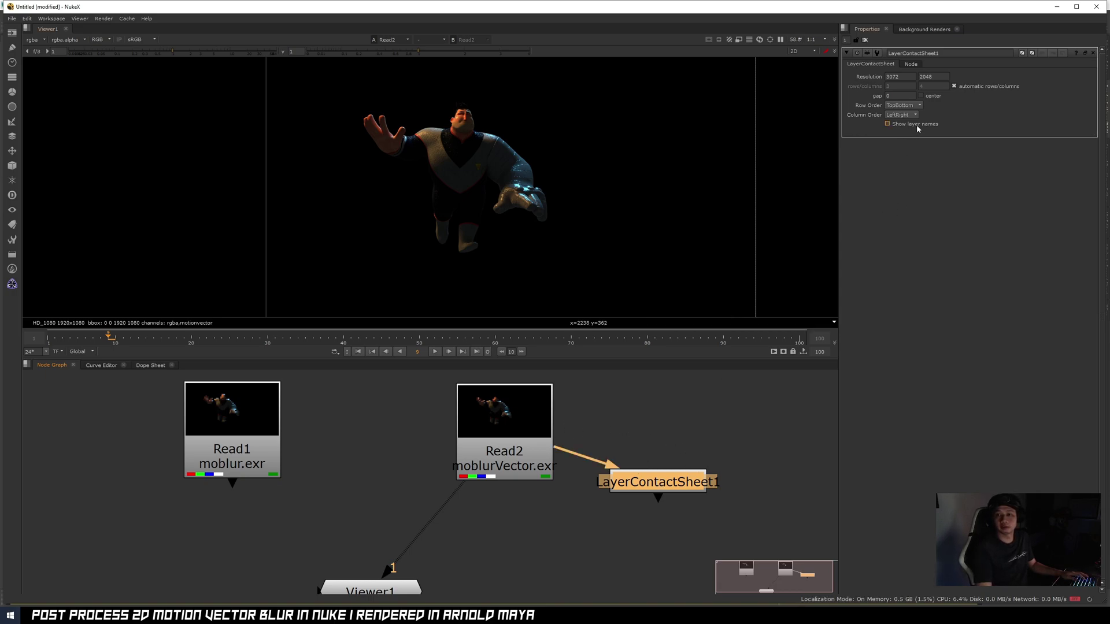
# Enable layer names on the contact sheet and display it in the viewer to inspect the rgba and motionvector layers
pyautogui.click(888, 123)
pyautogui.press('1')
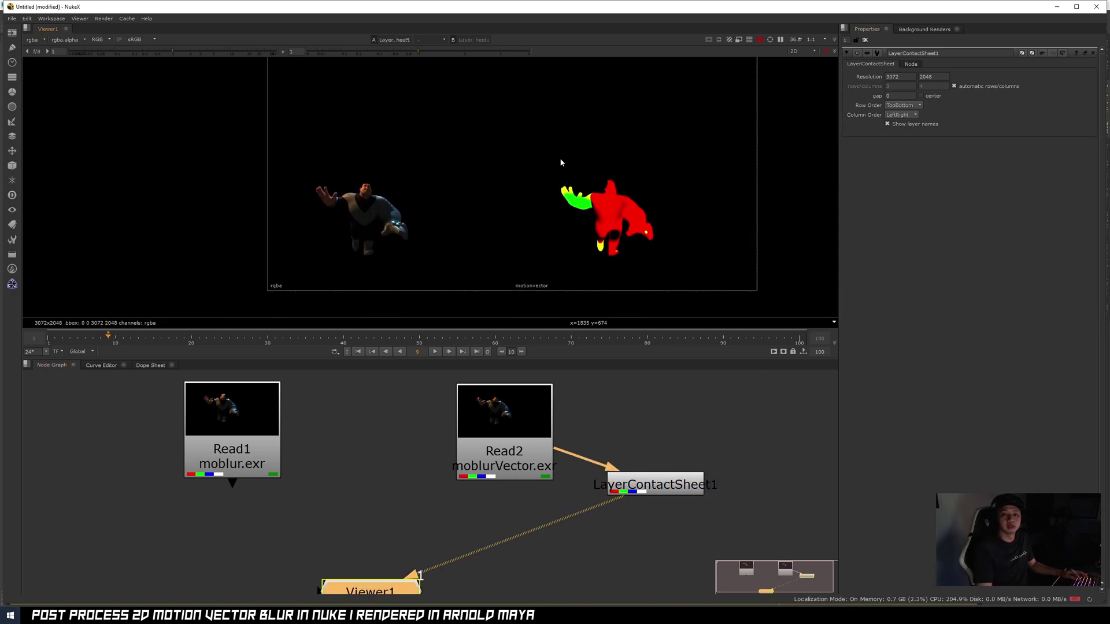
pyautogui.scroll(2, 576, 247)
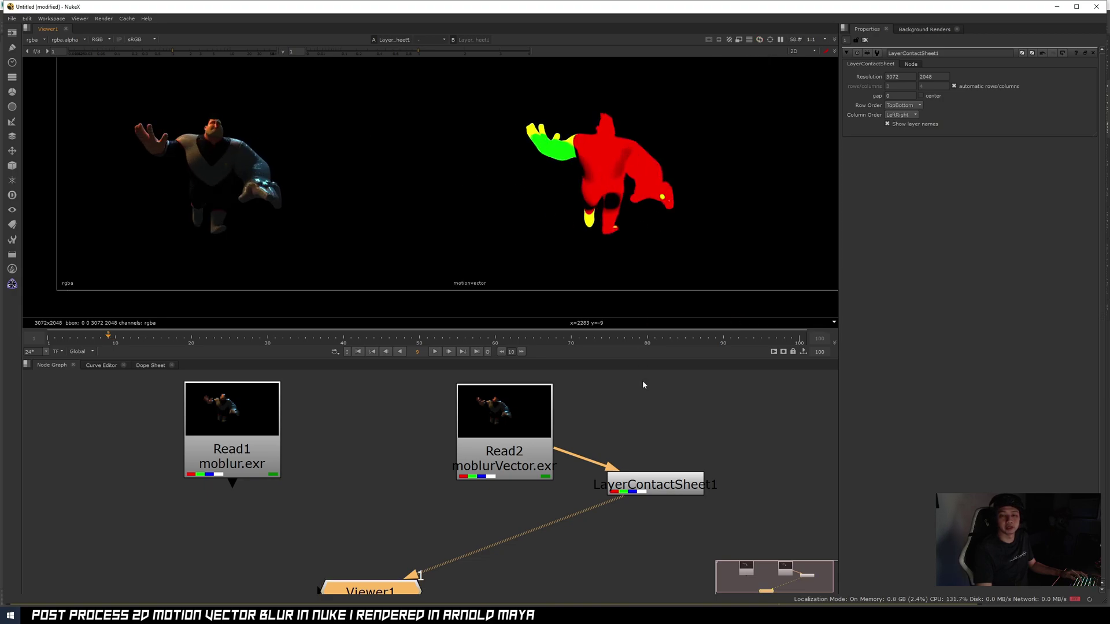
# Move the contact sheet node farther from the moblurVector.exr read node and place the viewer node directly beneath it
pyautogui.moveTo(655, 486); pyautogui.dragTo(730, 479)
pyautogui.scroll(-3, 606, 476)
pyautogui.moveTo(546, 498); pyautogui.dragTo(665, 484)
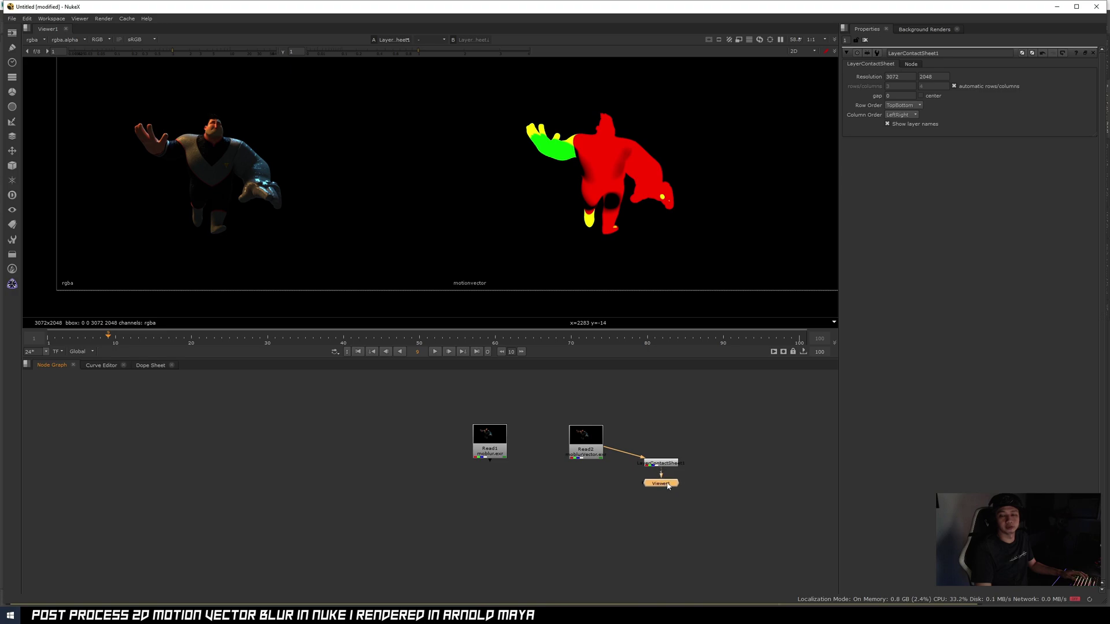
pyautogui.moveTo(622, 469); pyautogui.dragTo(615, 461, button='middle')
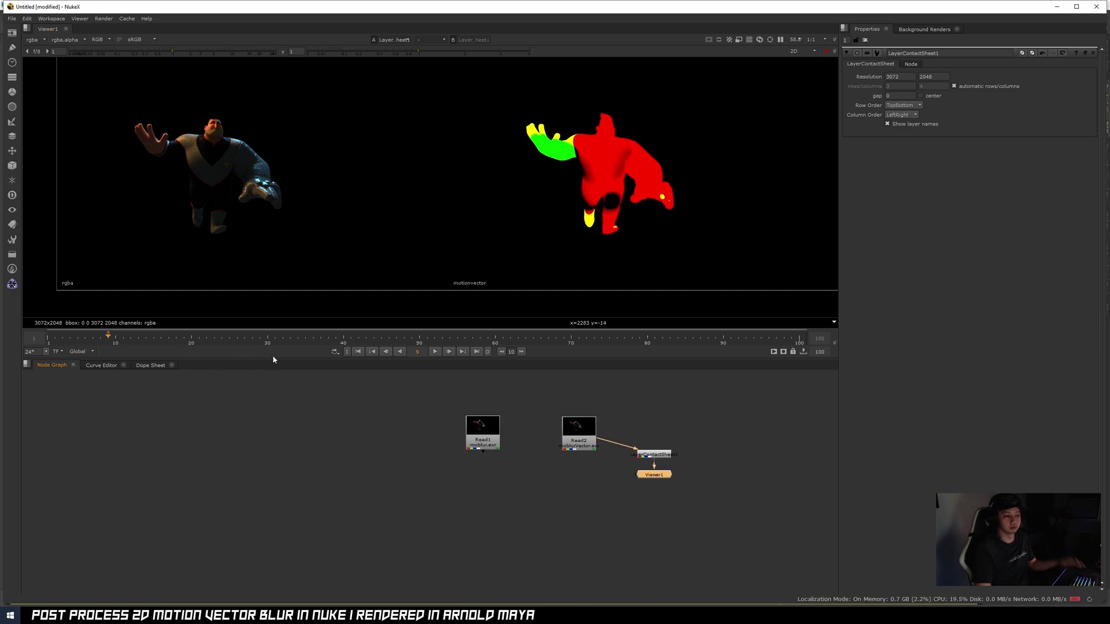
# Add an unconnected VectorBlur node below the moblurVector.exr read node
pyautogui.scroll(3, 564, 451)
pyautogui.click(583, 497)
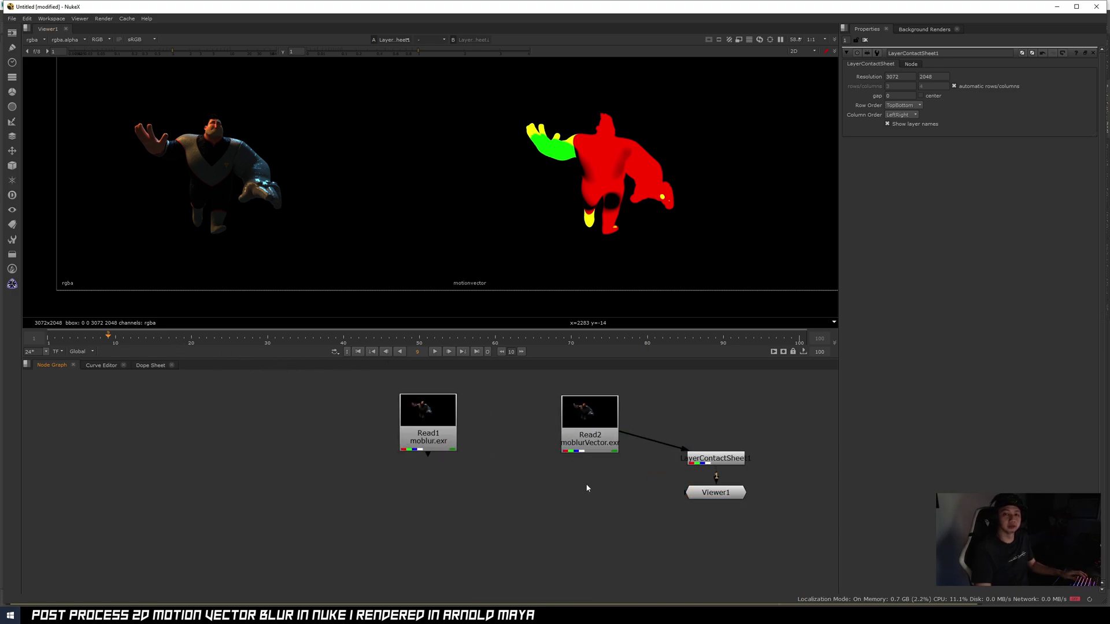
pyautogui.press('Tab')
pyautogui.write('vect')
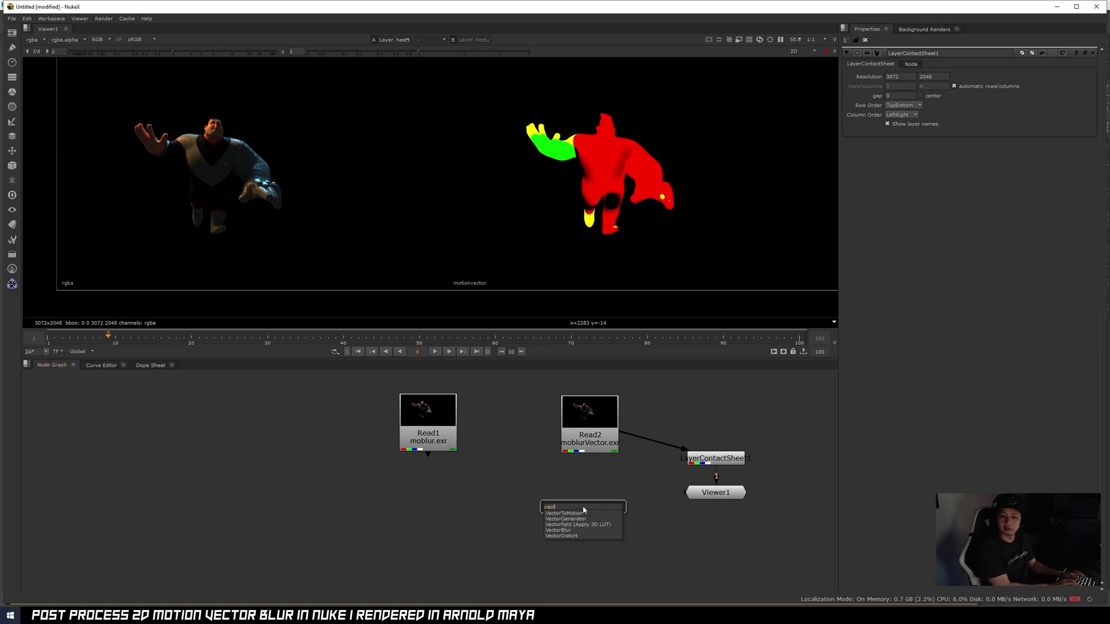
pyautogui.write('orblur')
pyautogui.press('Return')
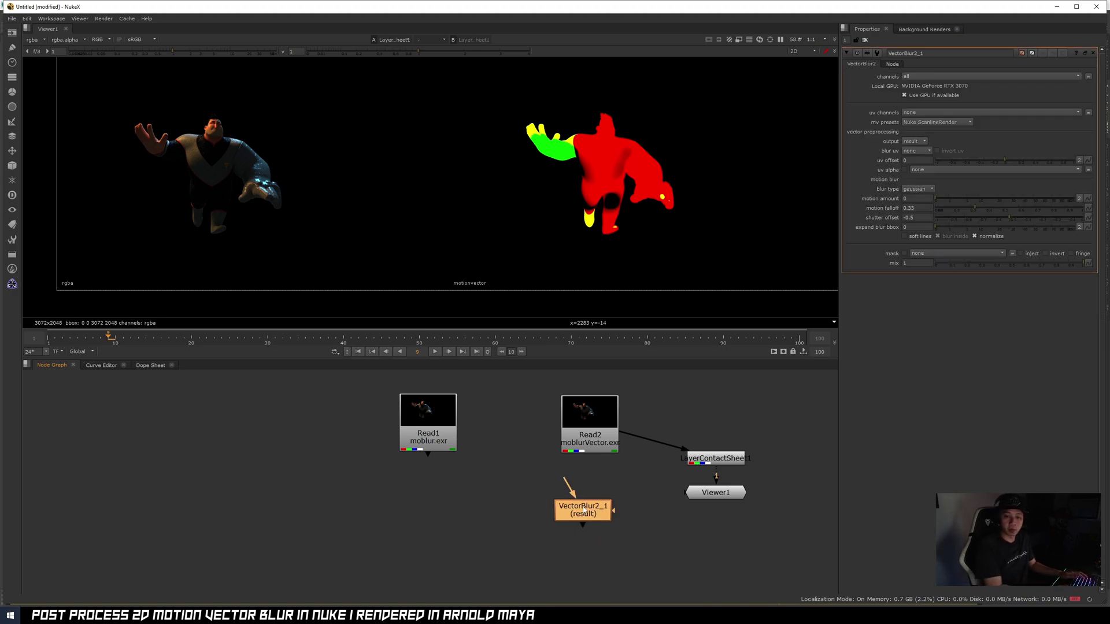
# Connect the VectorBlur node's input to the moblurVector.exr read node and align it directly beneath
pyautogui.moveTo(565, 479); pyautogui.dragTo(563, 539)
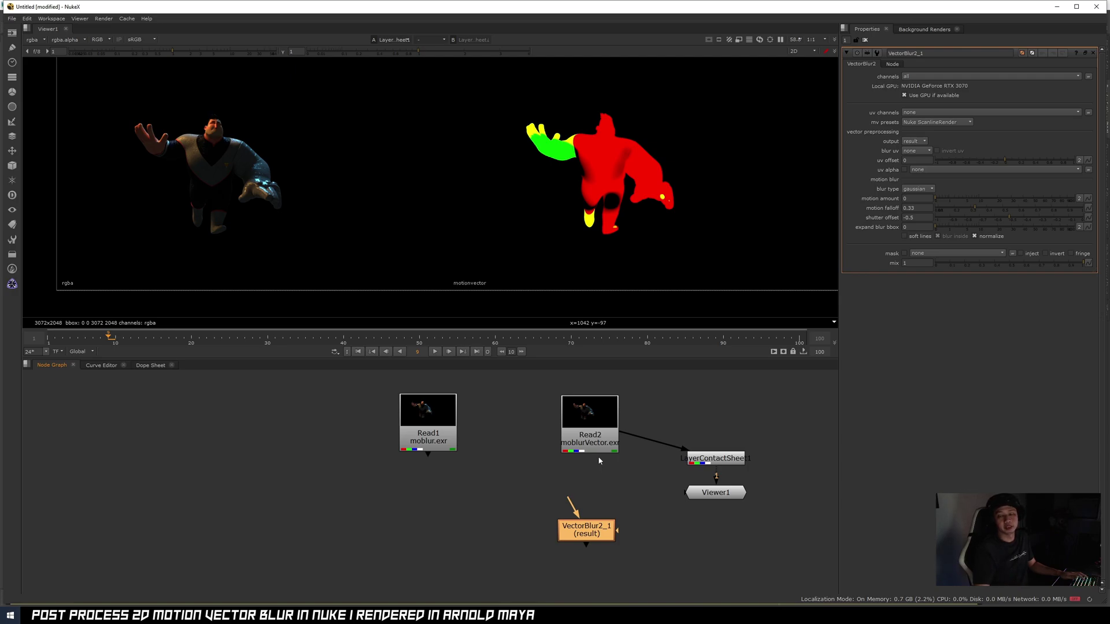
pyautogui.click(587, 495)
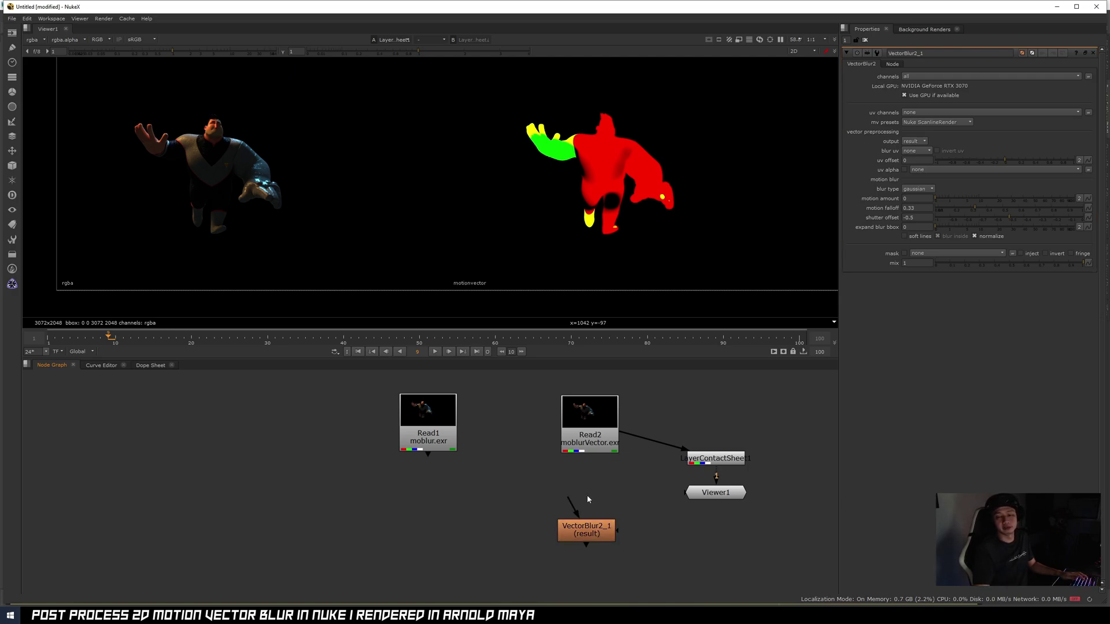
pyautogui.click(591, 534)
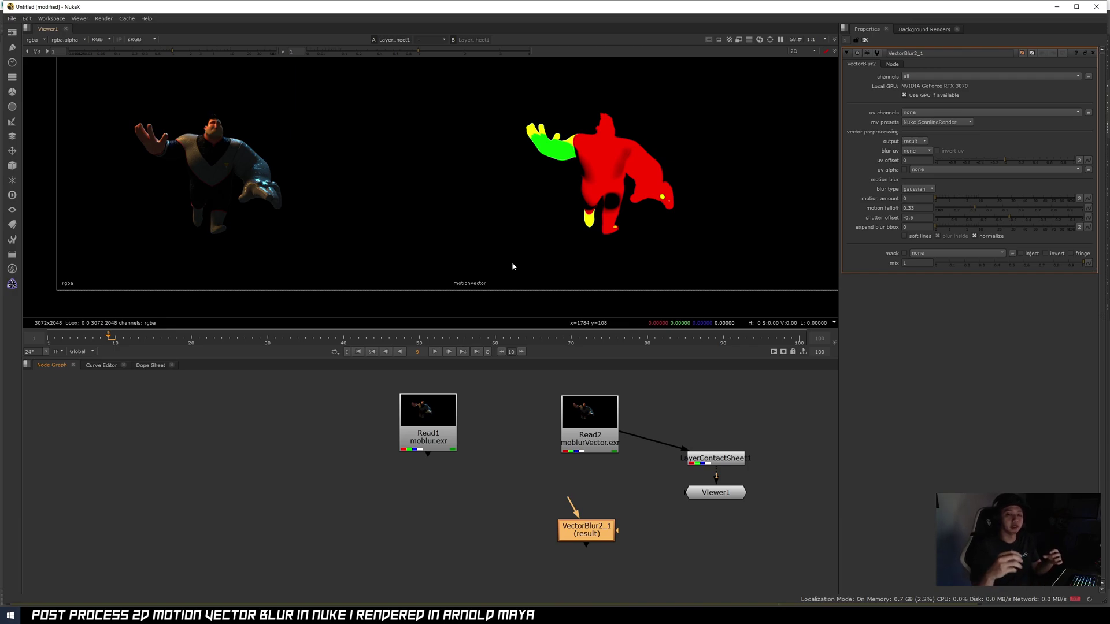
pyautogui.moveTo(569, 498); pyautogui.dragTo(588, 440)
pyautogui.moveTo(597, 533); pyautogui.dragTo(601, 533)
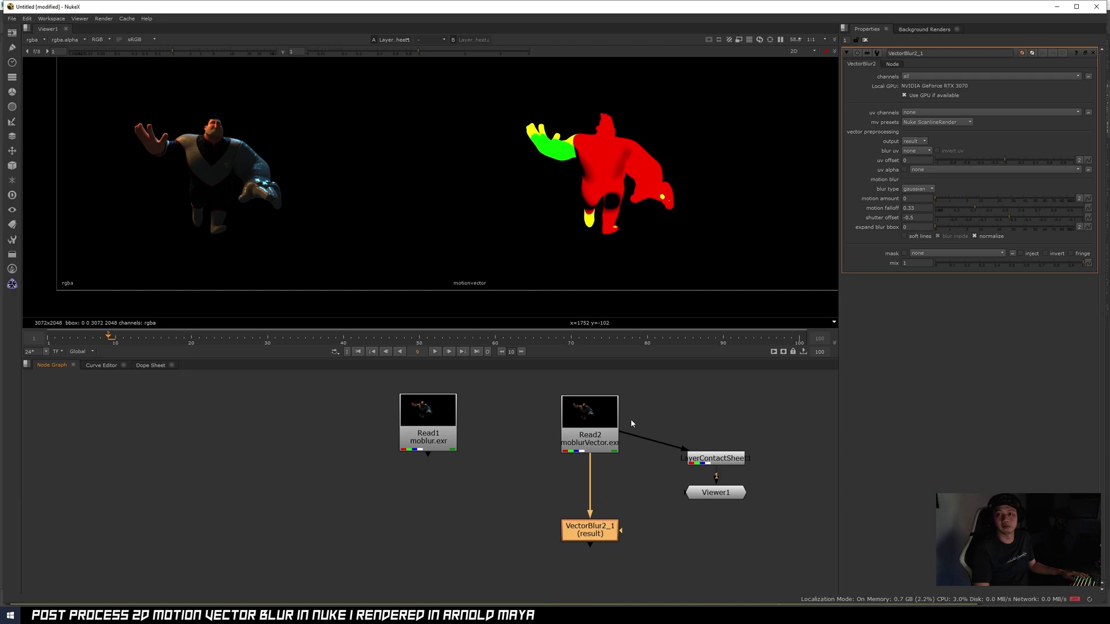
# Set the VectorBlur node's uv channels to motionvector and its motion vector preset to Arnold
pyautogui.click(922, 112)
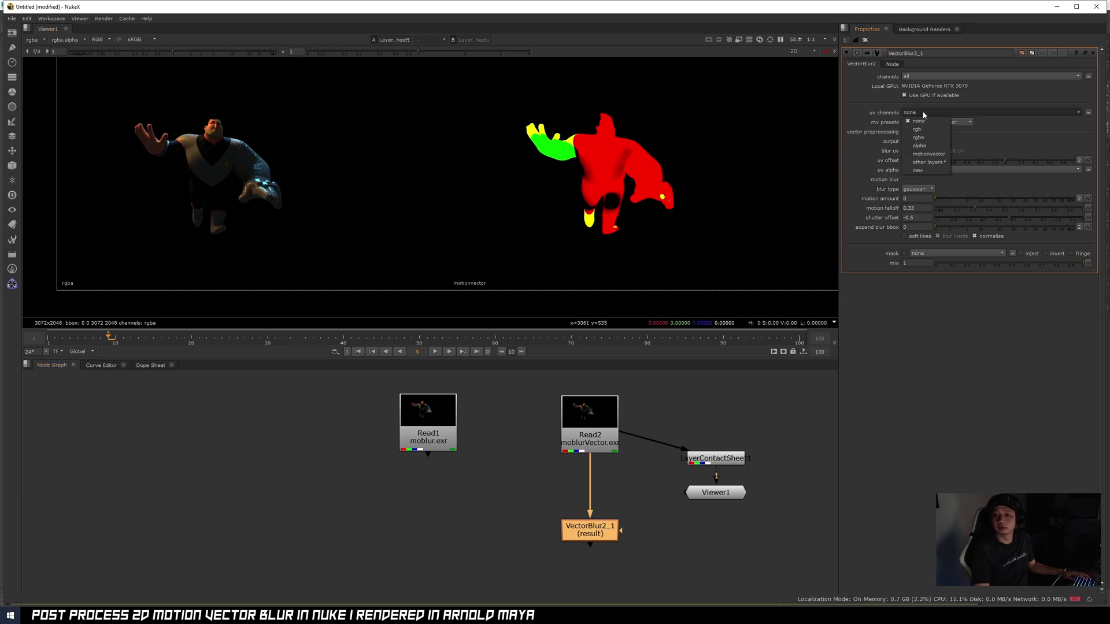
pyautogui.click(928, 154)
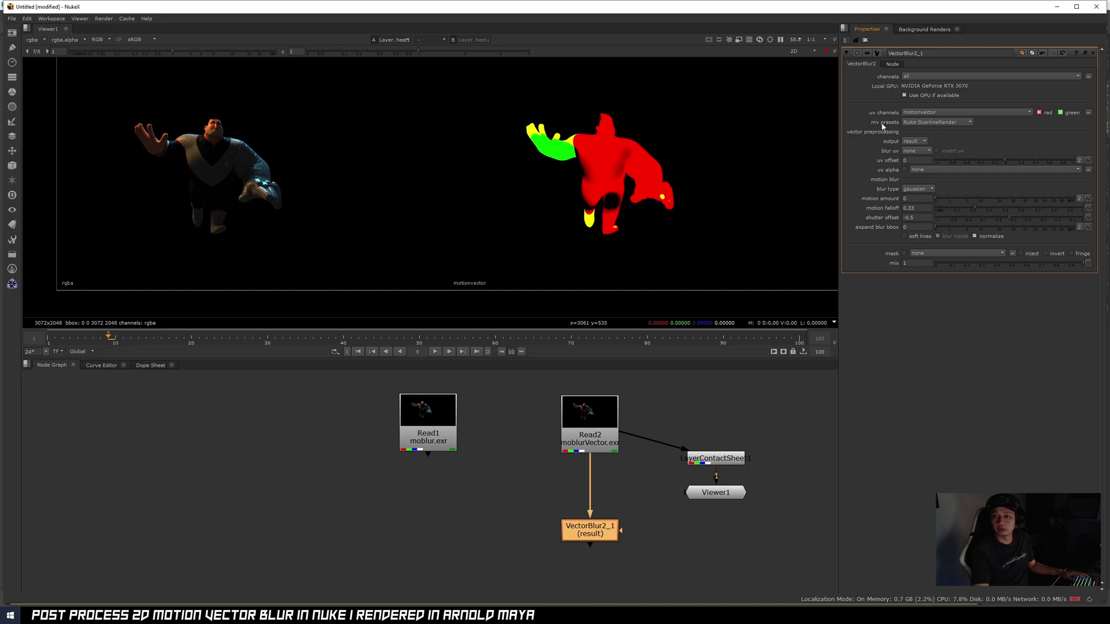
pyautogui.click(937, 122)
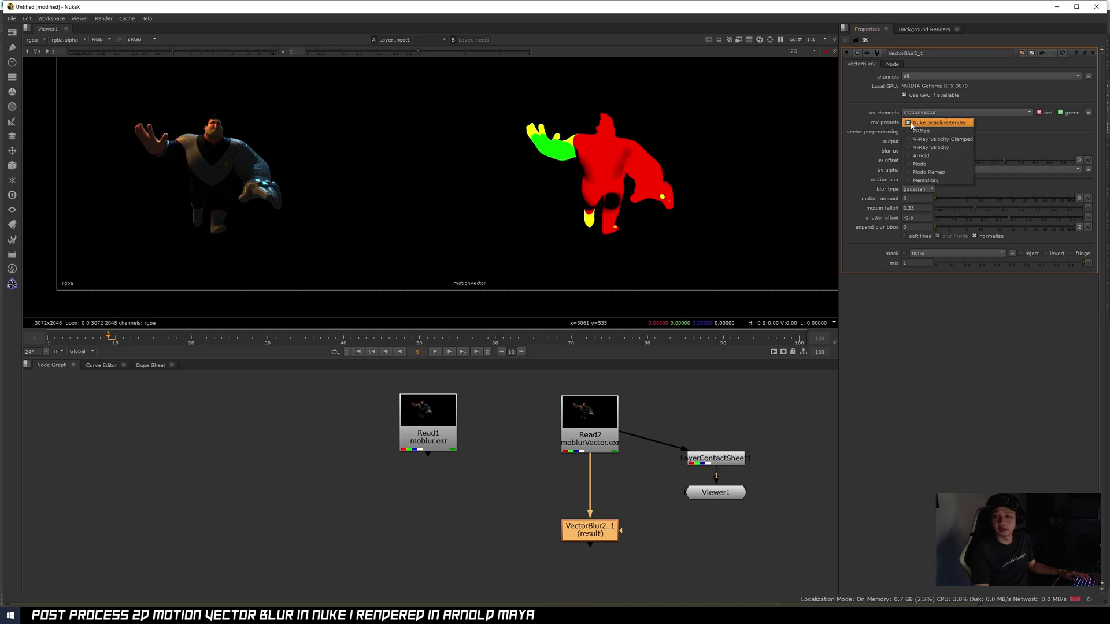
pyautogui.click(934, 156)
# Set the VectorBlur motion amount to 1 and display the blurred result around the character's raised hand
pyautogui.click(917, 199)
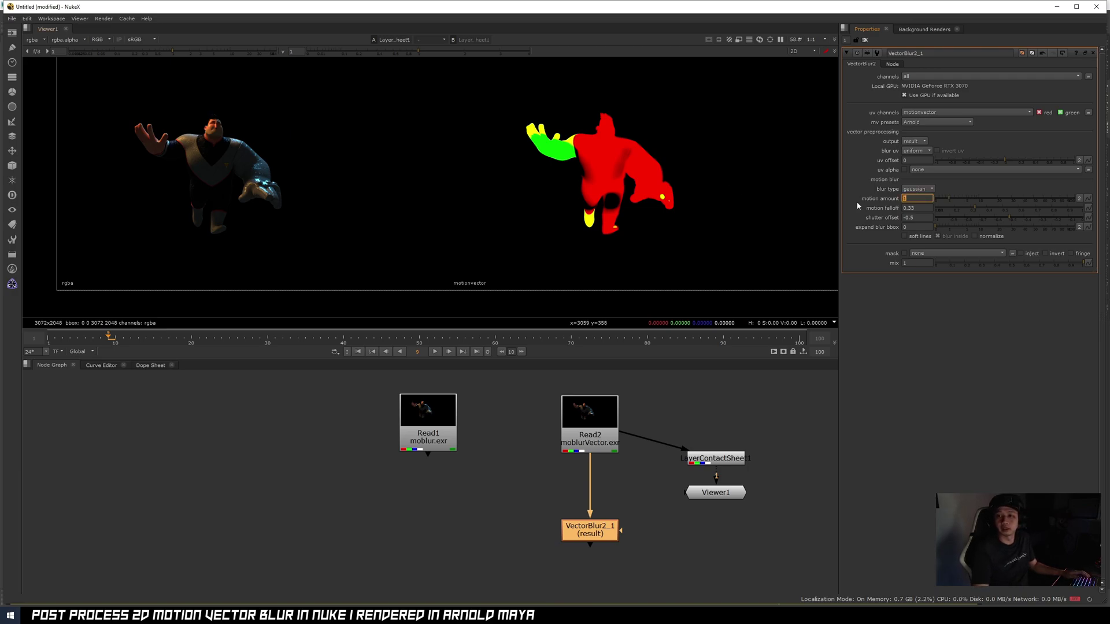
pyautogui.write('11')
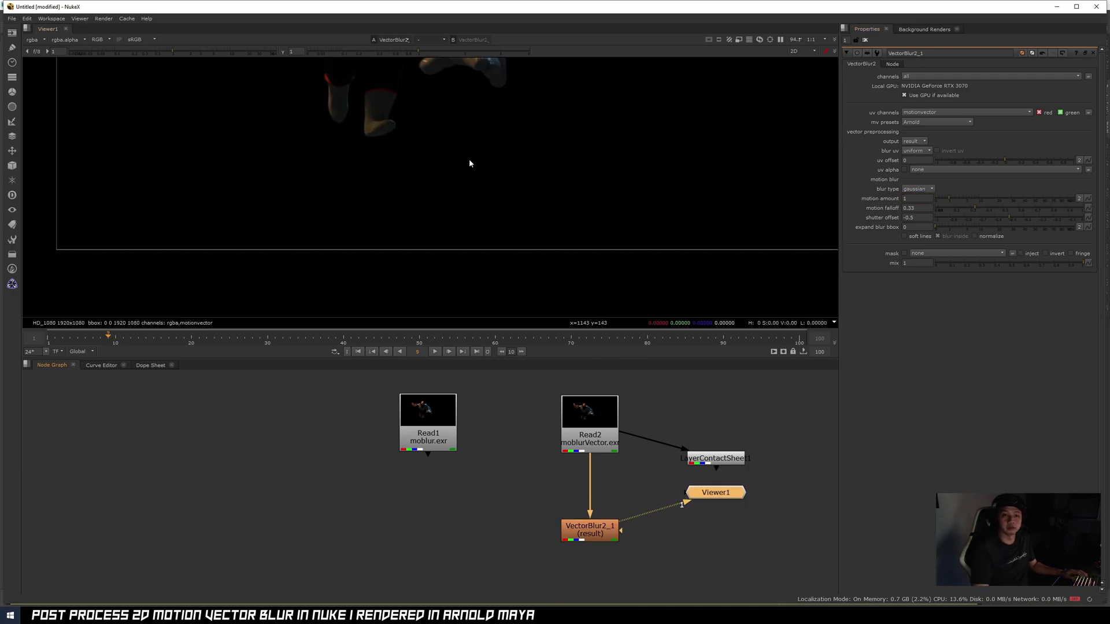
pyautogui.scroll(5, 395, 134)
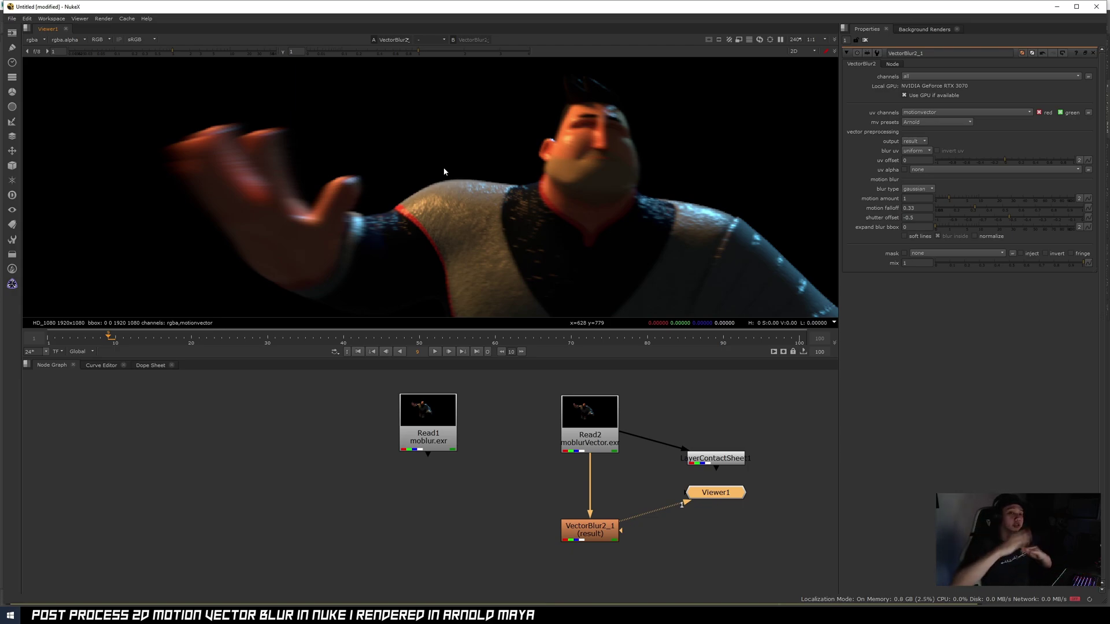
pyautogui.click(590, 529)
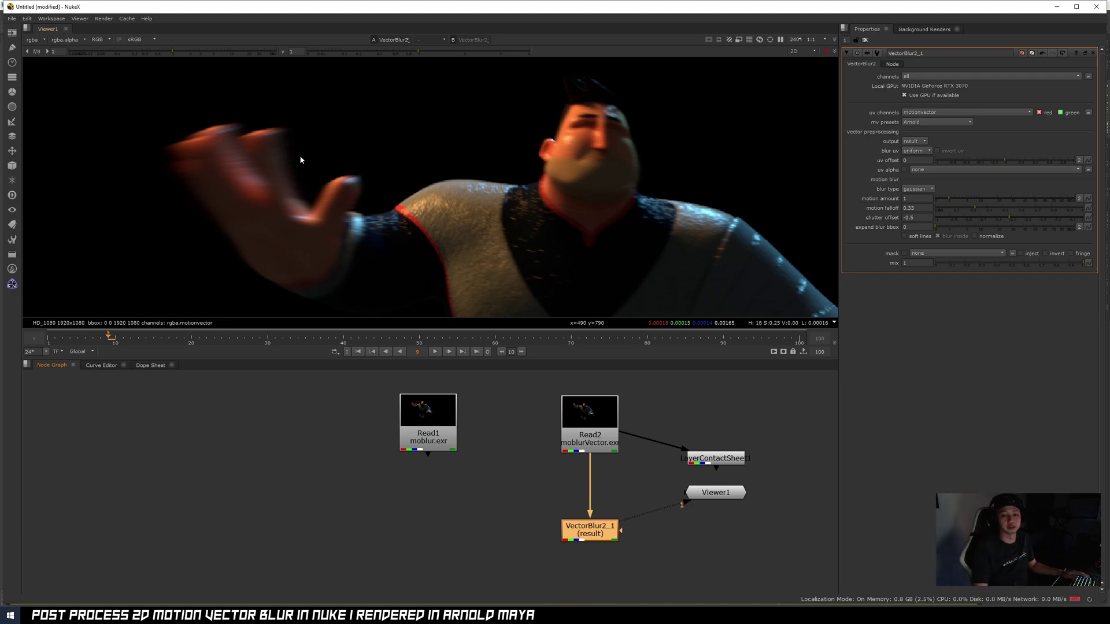
# Move the contact sheet and viewer nodes farther from the read node, and lower the VectorBlur node to make room beneath moblurVector.exr
pyautogui.scroll(-5, 571, 477)
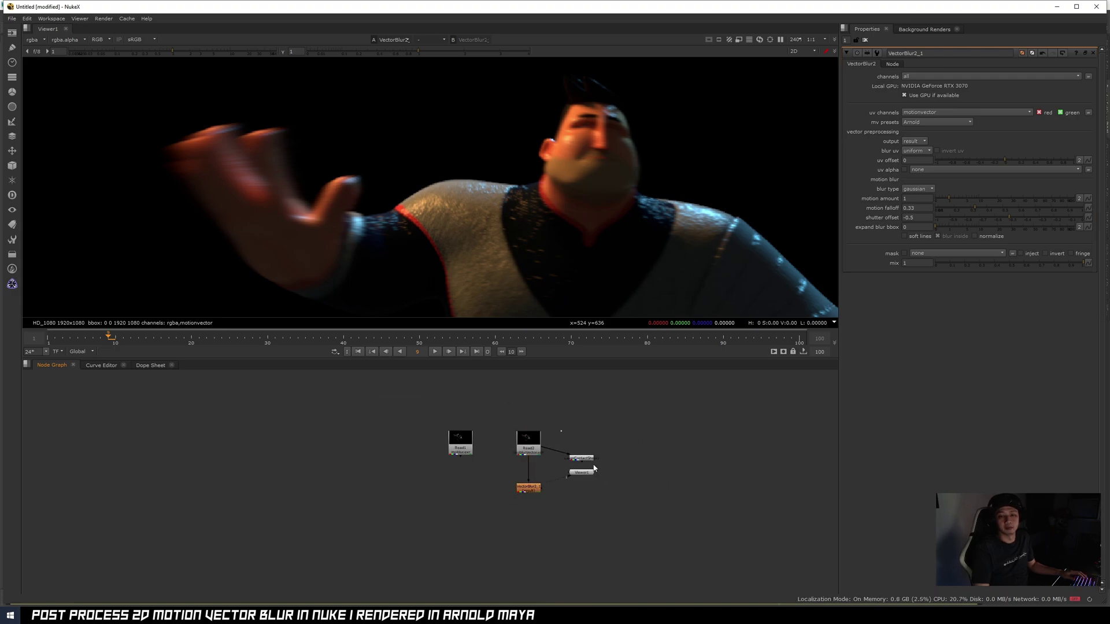
pyautogui.moveTo(593, 469); pyautogui.dragTo(620, 457)
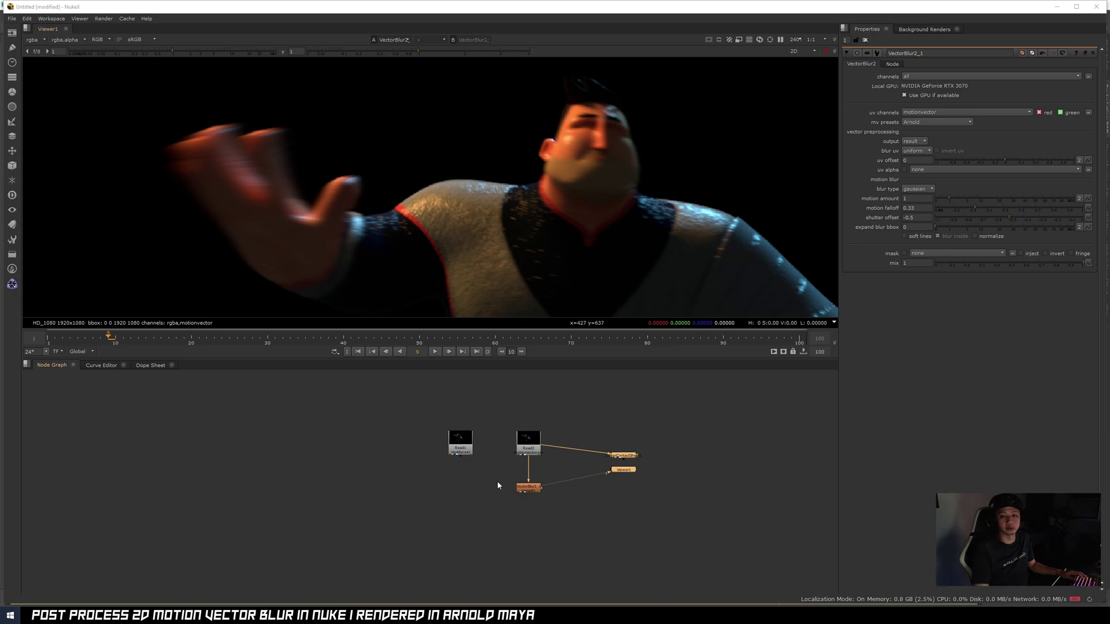
pyautogui.scroll(5, 523, 497)
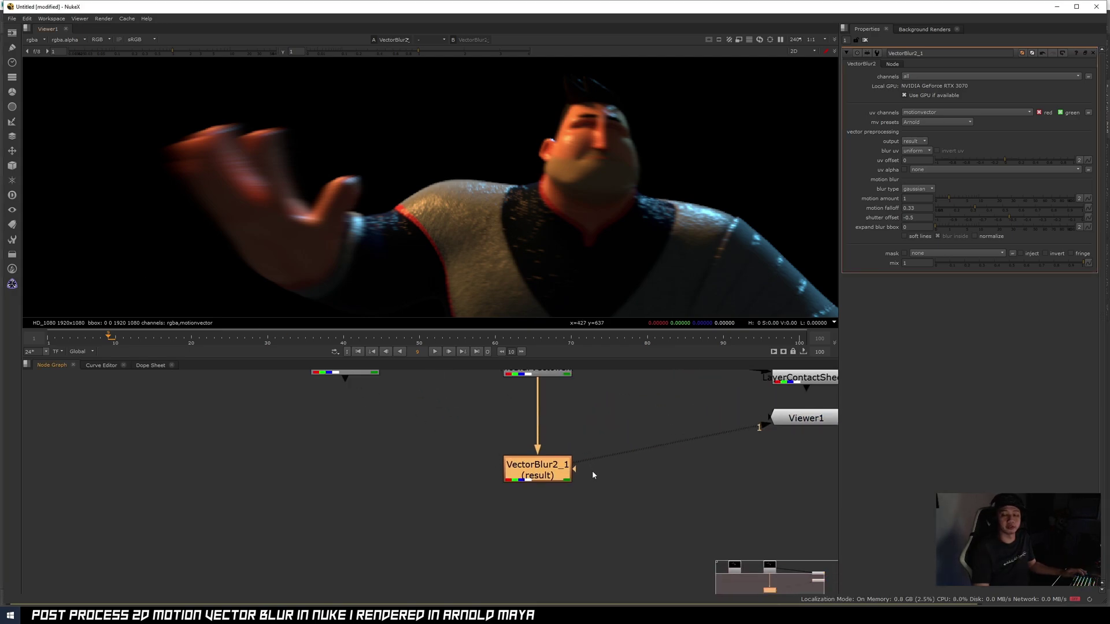
pyautogui.moveTo(585, 429)
pyautogui.mouseDown(button='middle')
pyautogui.moveTo(584, 487)
pyautogui.moveTo(588, 437)
pyautogui.mouseUp(button='middle')
pyautogui.moveTo(553, 502); pyautogui.dragTo(554, 569)
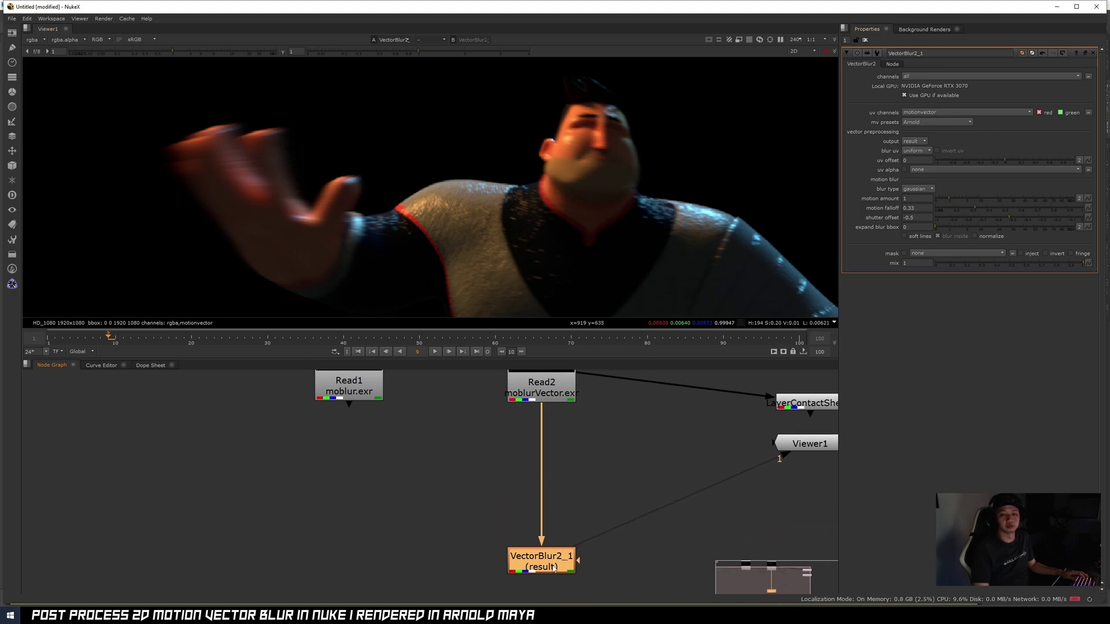
# Add a Shuffle node fed by the moblurVector.exr read node, beside its connection to the VectorBlur node
pyautogui.click(607, 460)
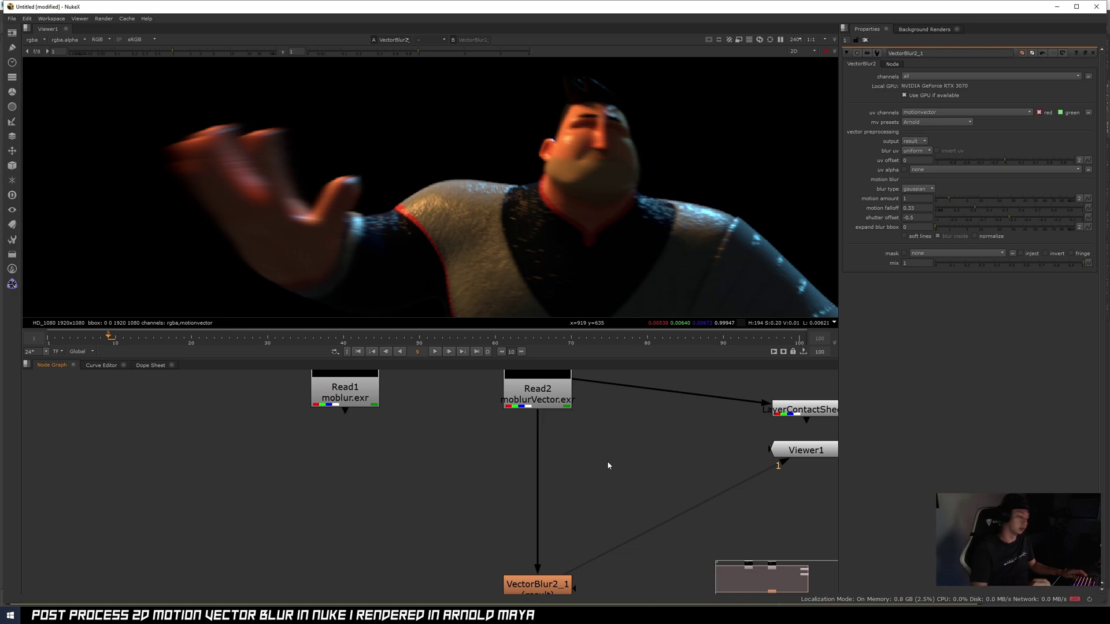
pyautogui.press('Tab')
pyautogui.write('shuf')
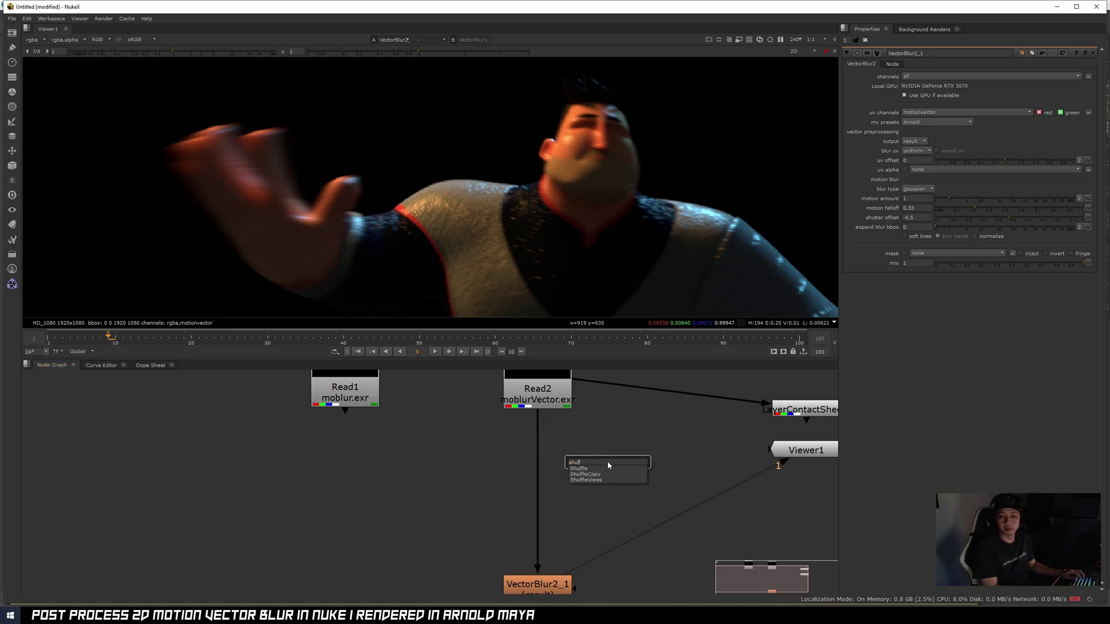
pyautogui.press('Return')
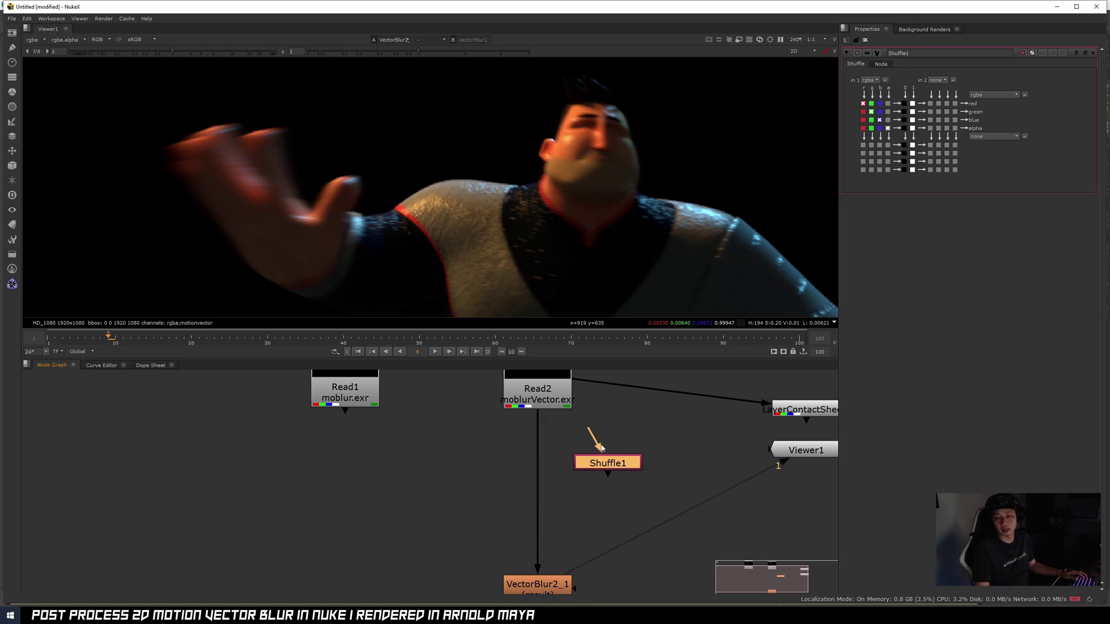
pyautogui.moveTo(609, 465); pyautogui.dragTo(647, 471)
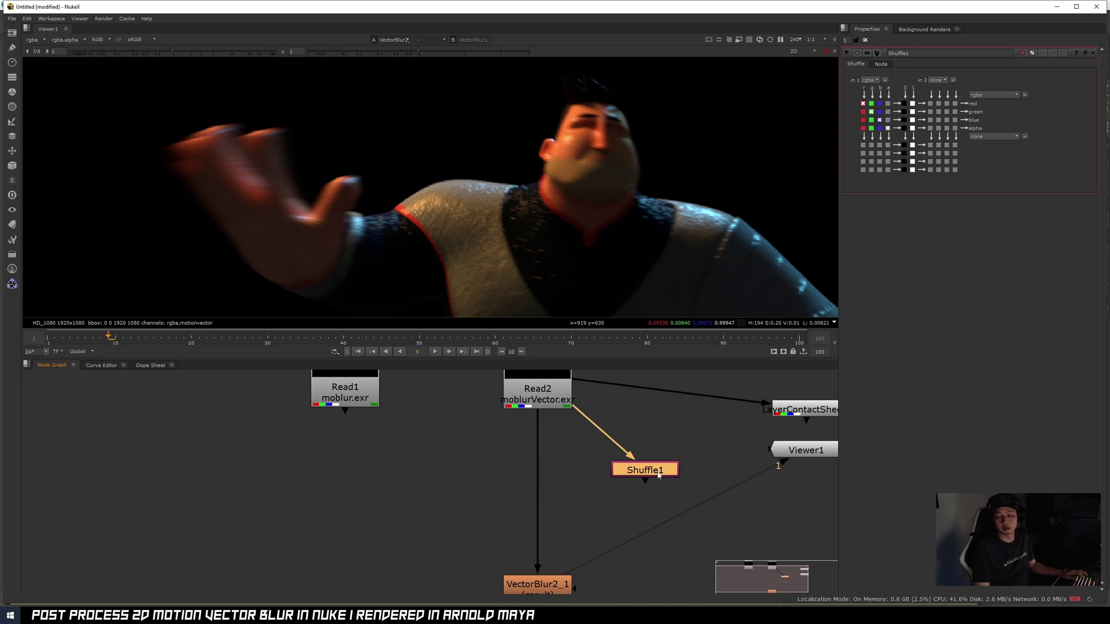
# Set the Shuffle input layer to motionvector and output it to a new layer named motion with forward and backward u/v channels
pyautogui.click(870, 80)
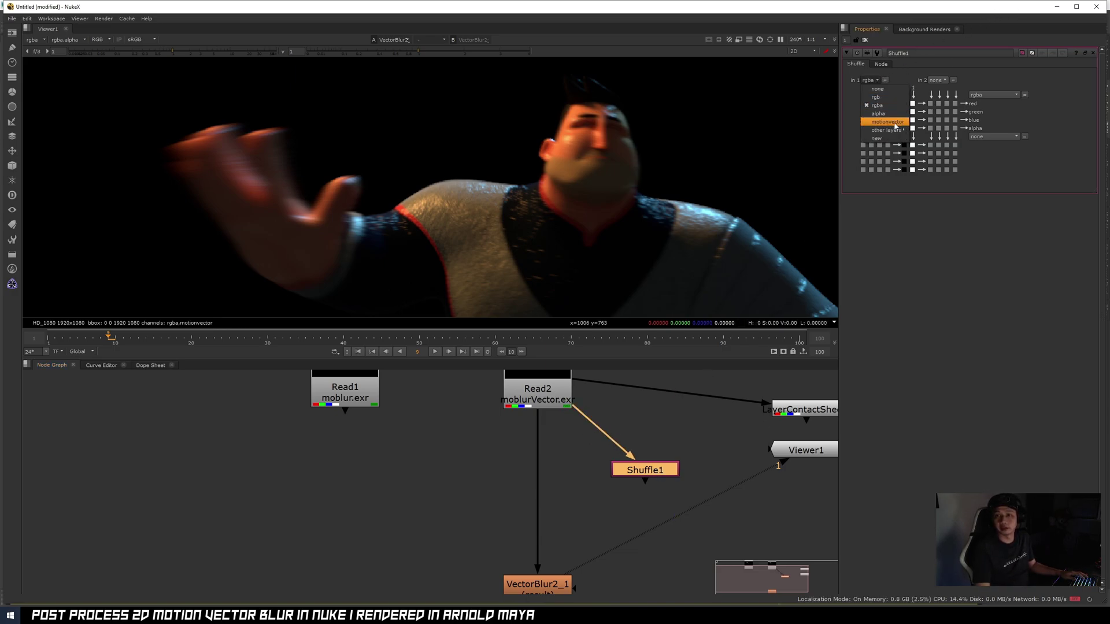
pyautogui.click(876, 116)
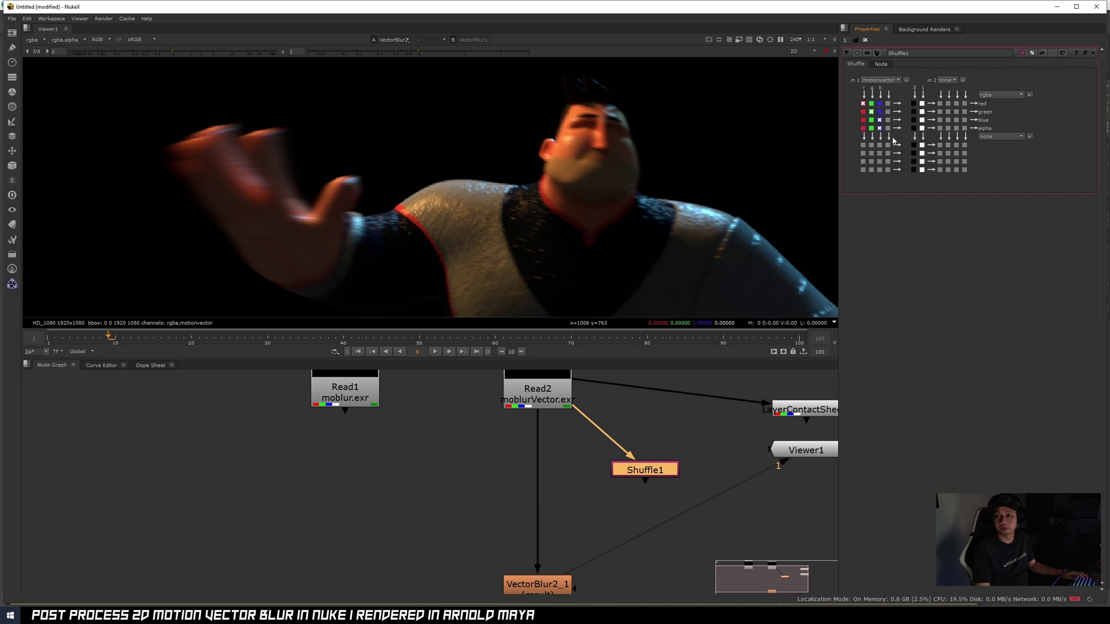
pyautogui.click(999, 94)
pyautogui.moveTo(1006, 145)
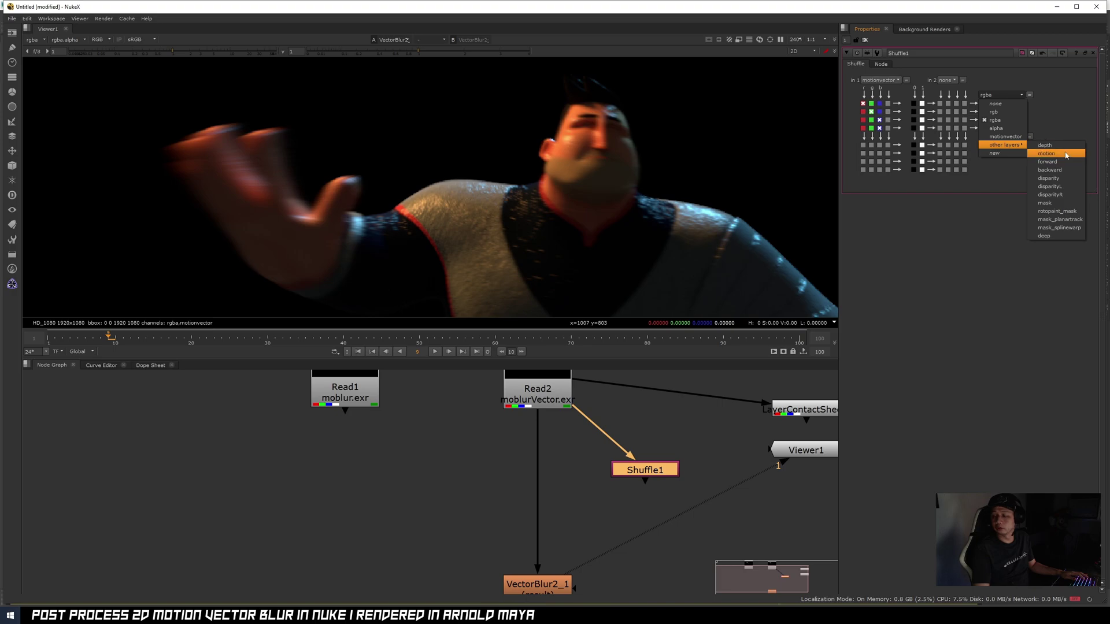
pyautogui.click(995, 154)
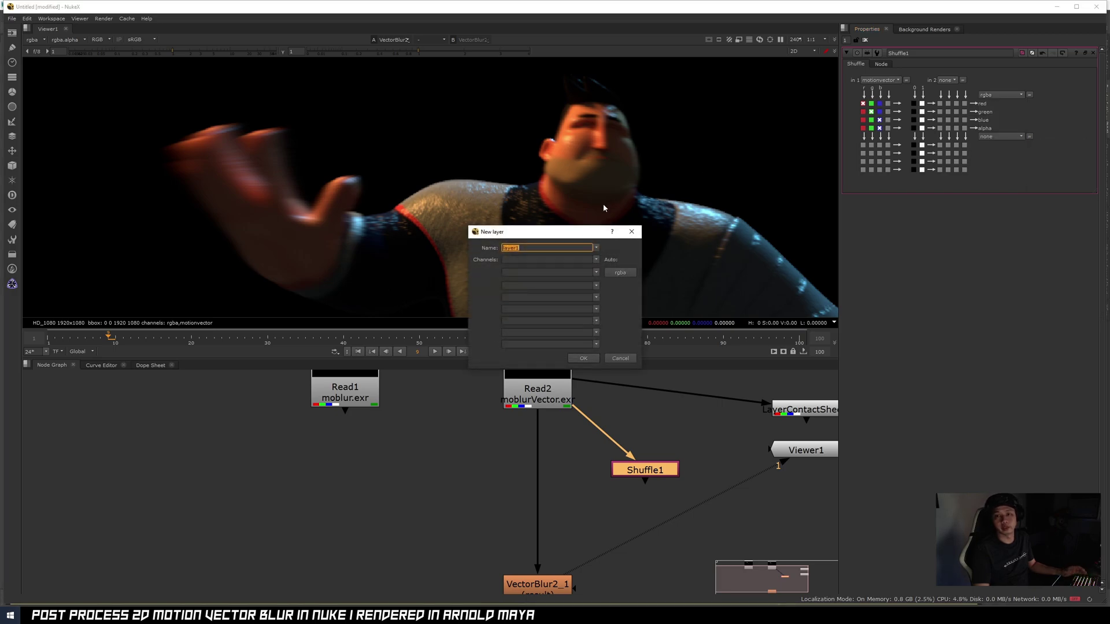
pyautogui.write('m')
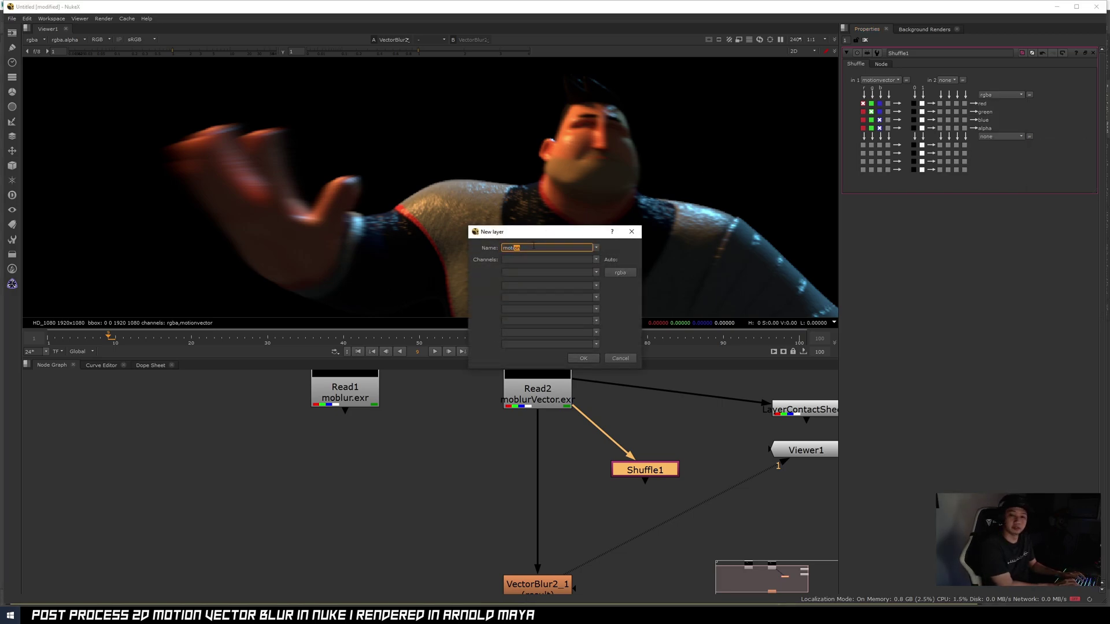
pyautogui.write('ot')
pyautogui.click(530, 259)
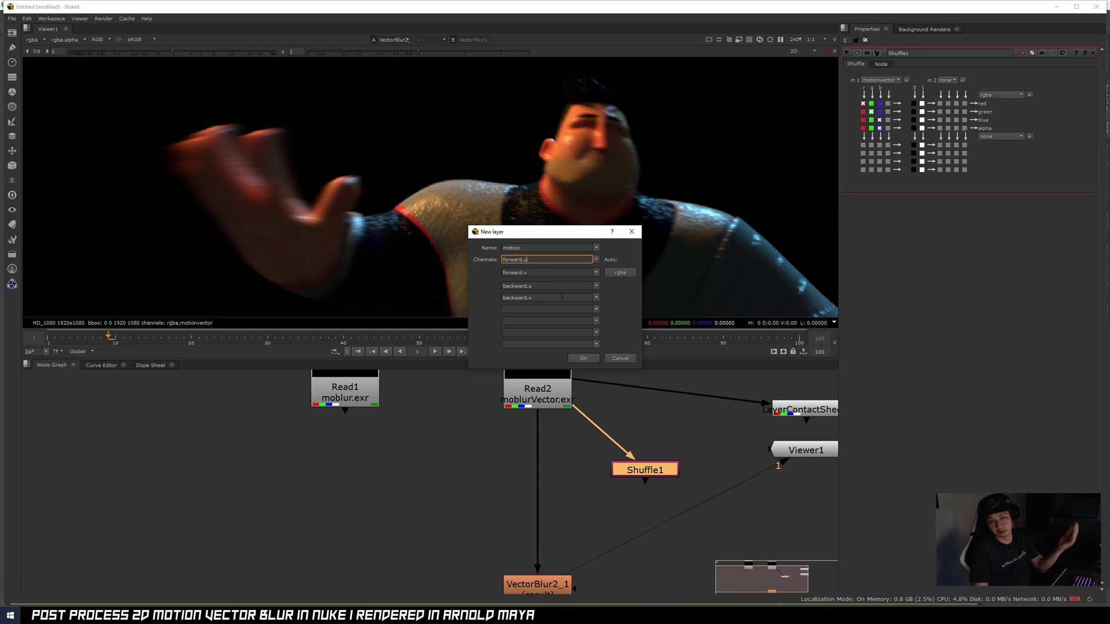
pyautogui.click(591, 360)
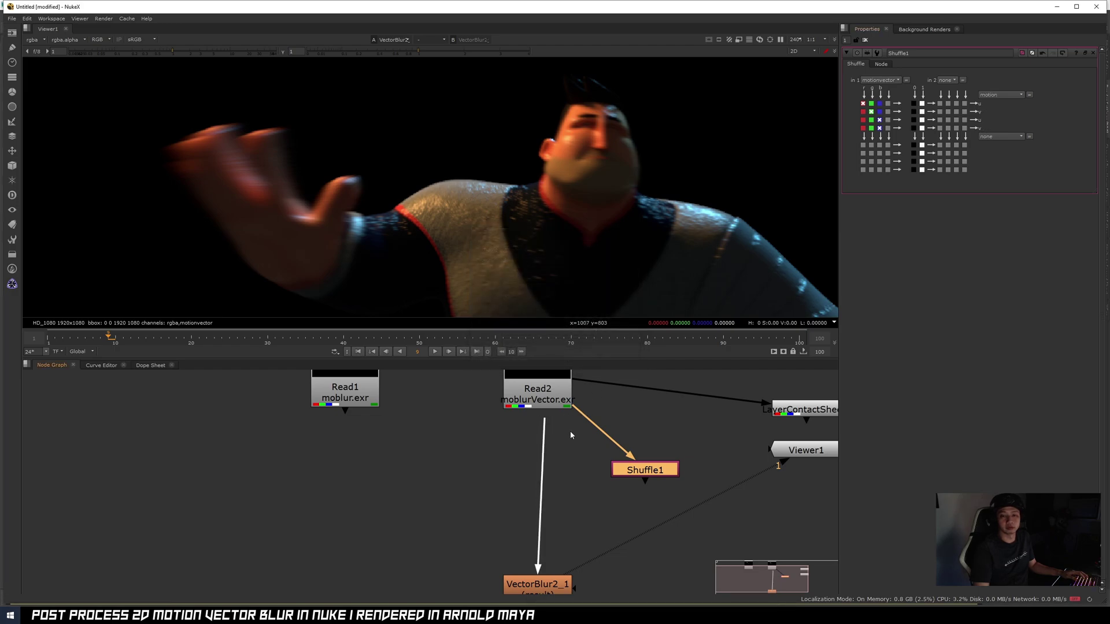
# Insert the Shuffle node between the moblurVector.exr read node and VectorBlur, and connect the contact sheet's input to the Shuffle
pyautogui.moveTo(541, 431); pyautogui.dragTo(545, 398)
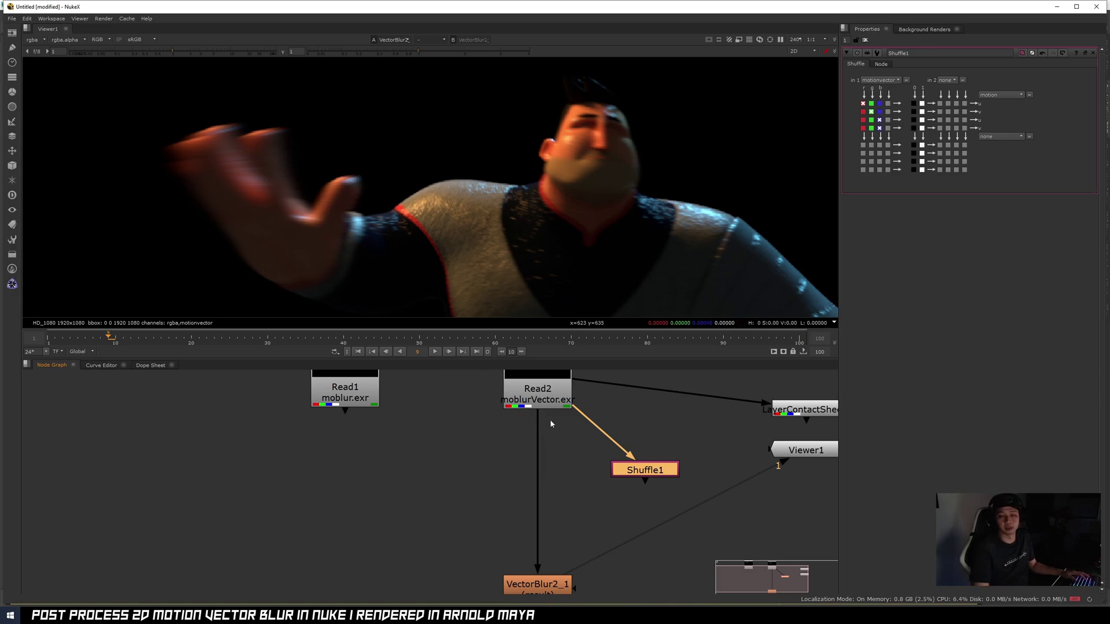
pyautogui.moveTo(661, 471); pyautogui.dragTo(559, 451)
pyautogui.moveTo(649, 398); pyautogui.dragTo(559, 459)
# Display the layer contact sheet and examine the rgba, forward, backward and motionvector layers
pyautogui.press('1')
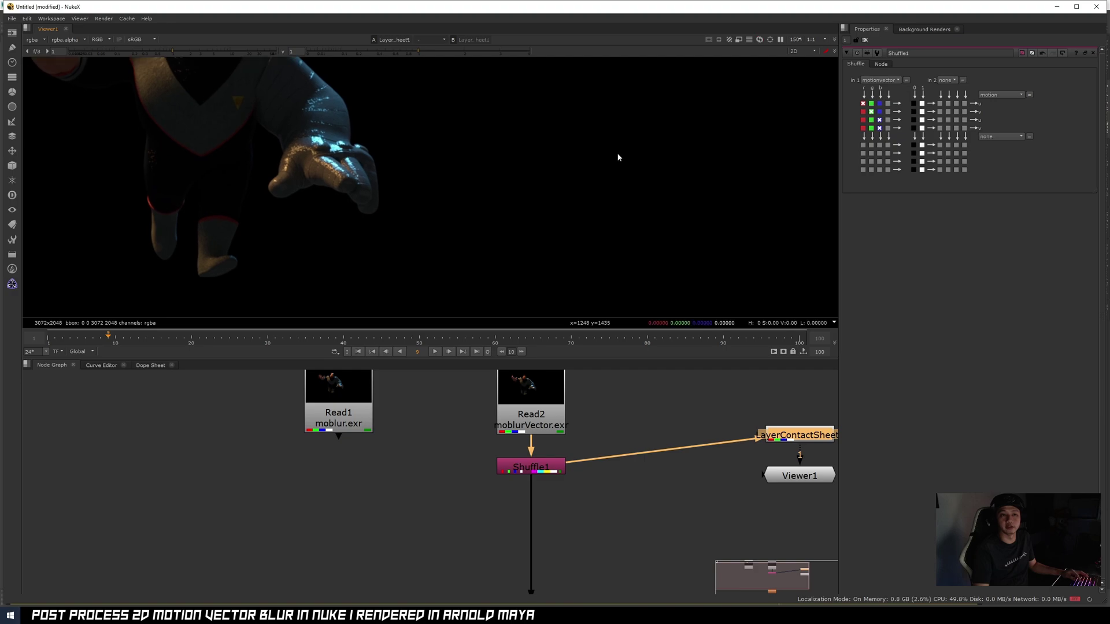
pyautogui.scroll(3, 460, 168)
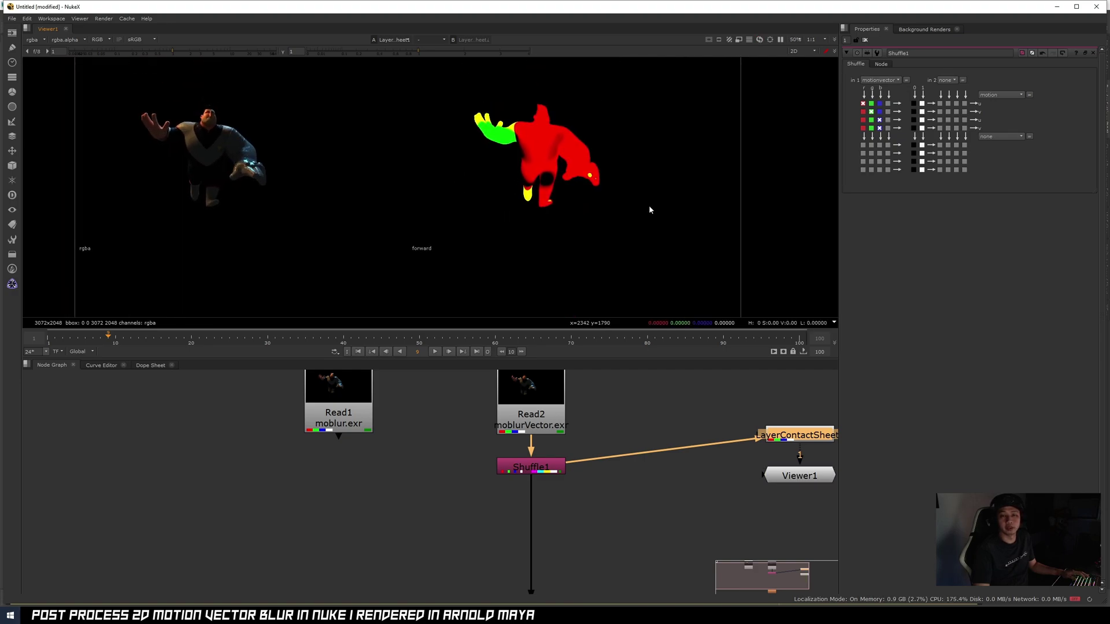
pyautogui.moveTo(521, 200); pyautogui.dragTo(543, 141, button='middle')
pyautogui.scroll(-1, 544, 142)
pyautogui.moveTo(568, 271); pyautogui.dragTo(576, 218, button='middle')
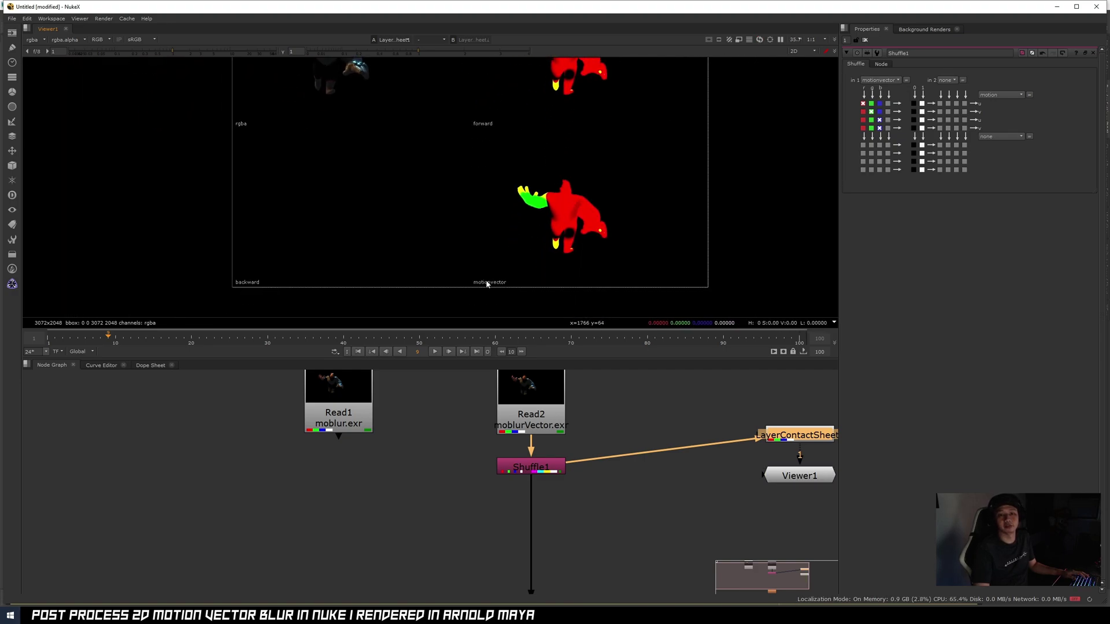
pyautogui.moveTo(563, 175); pyautogui.dragTo(576, 202, button='middle')
pyautogui.scroll(-1, 577, 203)
# Open the VectorBlur node's properties and display its output in the viewer
pyautogui.moveTo(613, 523); pyautogui.dragTo(608, 466, button='middle')
pyautogui.scroll(-1, 607, 467)
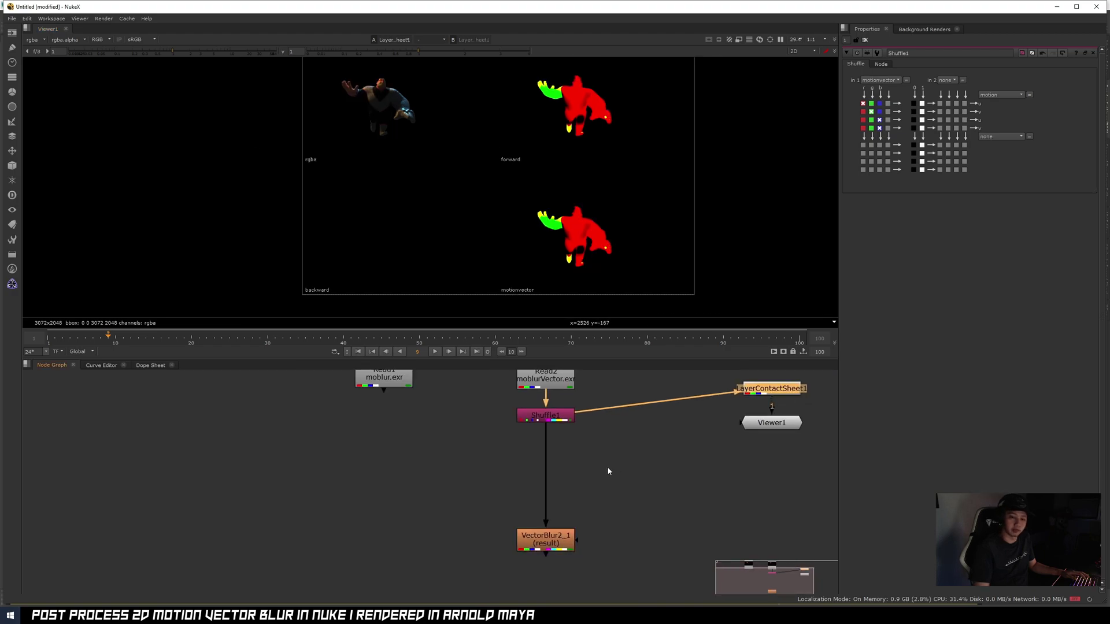
pyautogui.scroll(2, 569, 532)
pyautogui.doubleClick(570, 531)
pyautogui.press('1')
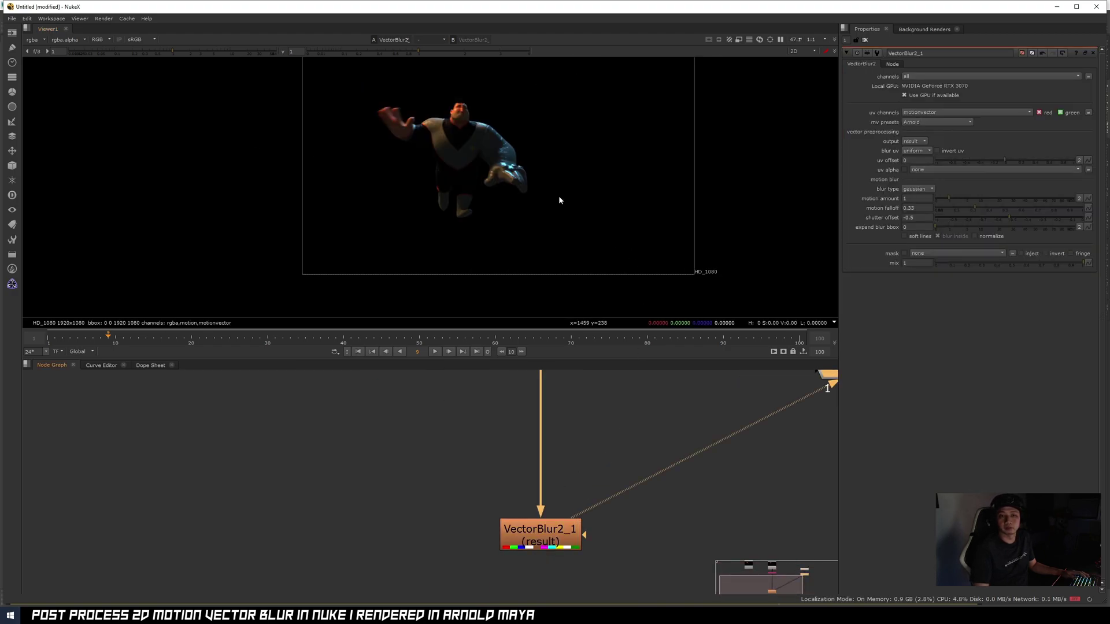
pyautogui.scroll(1, 506, 156)
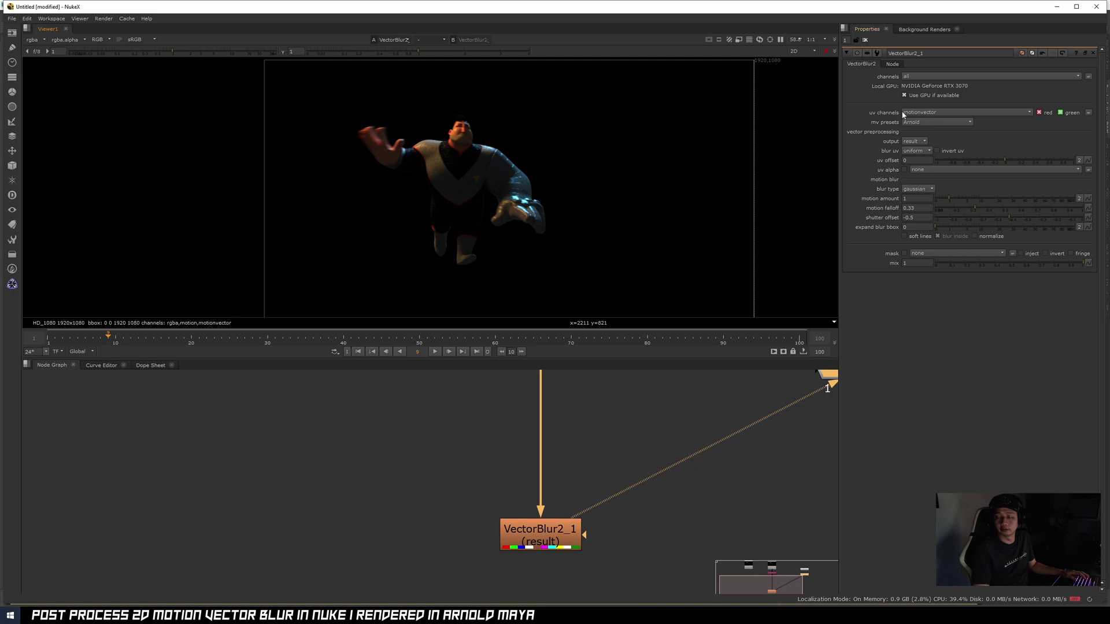
# Set the VectorBlur node's uv channels to motion and inspect the blur on the character's raised hand
pyautogui.click(904, 113)
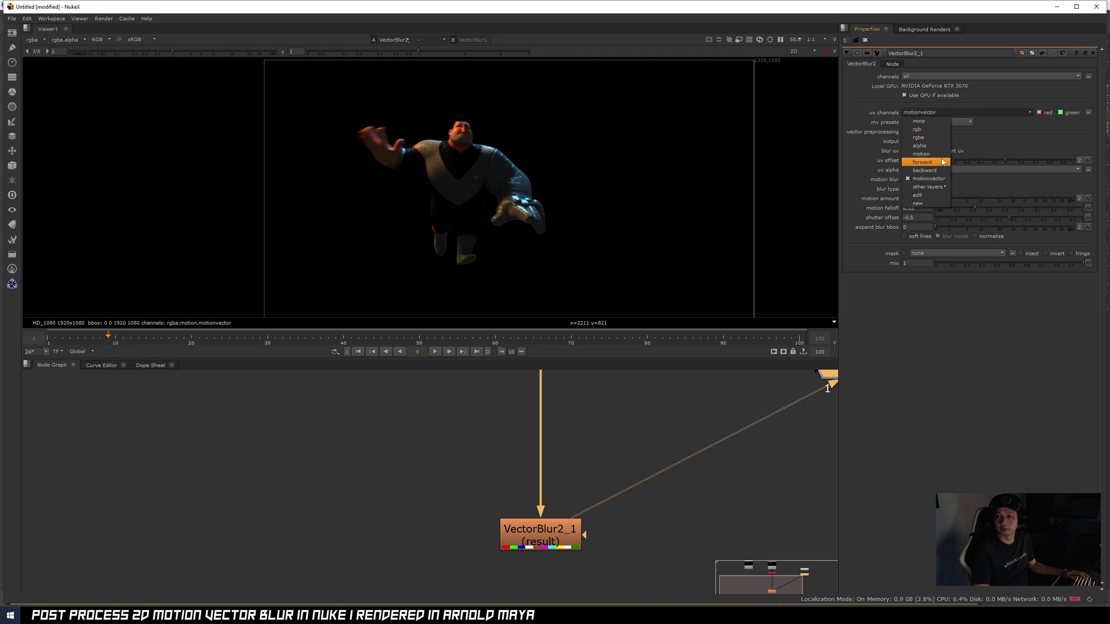
pyautogui.click(921, 153)
pyautogui.moveTo(382, 136); pyautogui.dragTo(412, 166, button='middle')
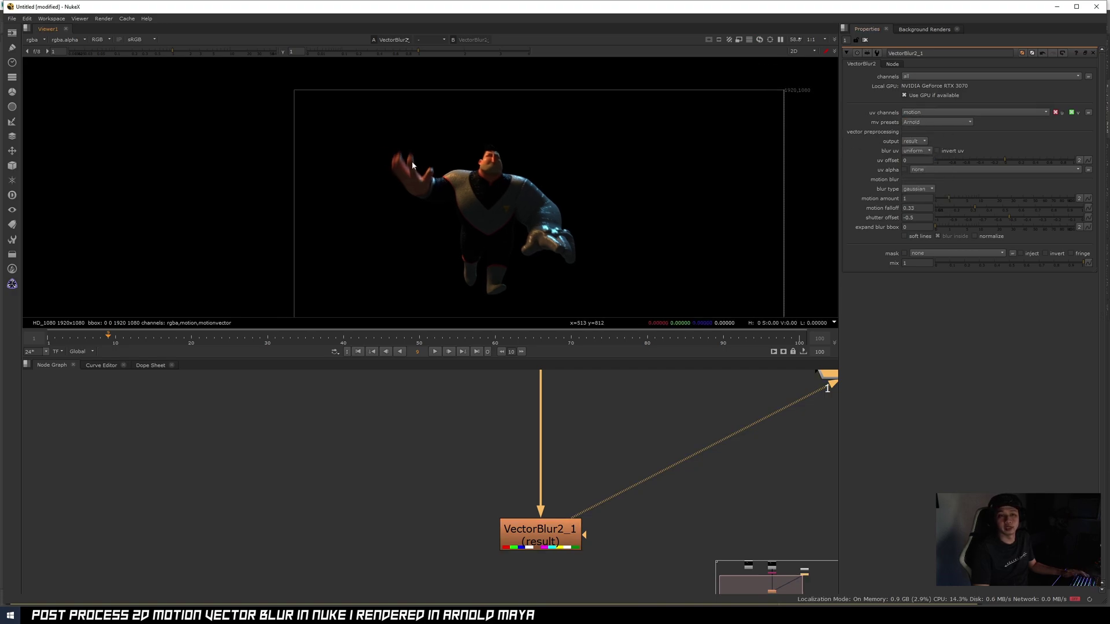
pyautogui.scroll(3, 412, 164)
pyautogui.scroll(3, 376, 168)
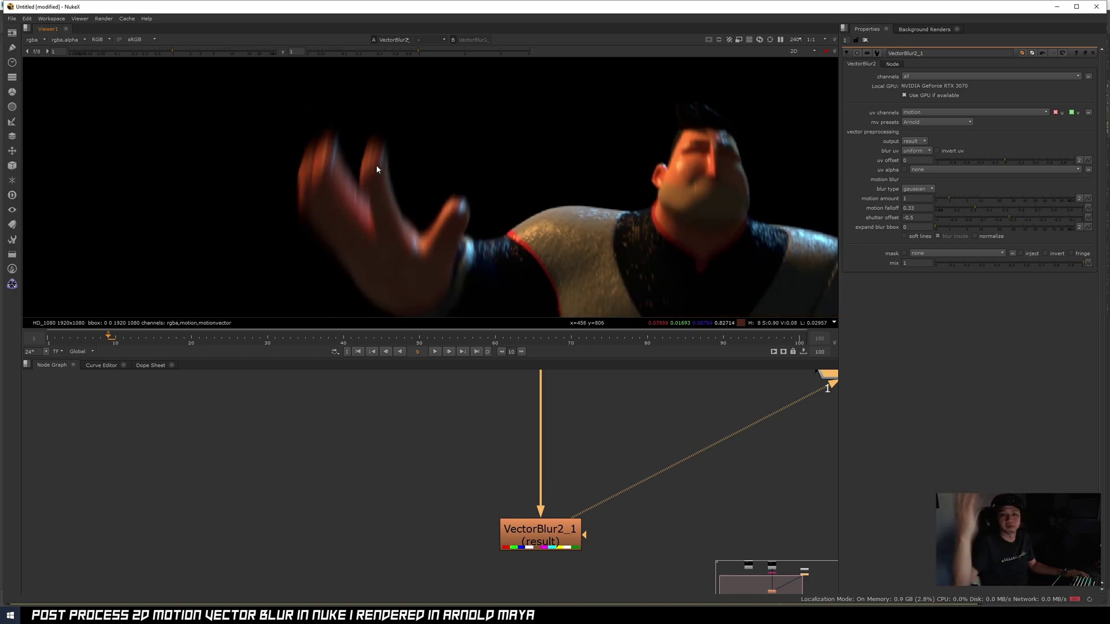
pyautogui.scroll(-3, 550, 181)
pyautogui.scroll(2, 535, 240)
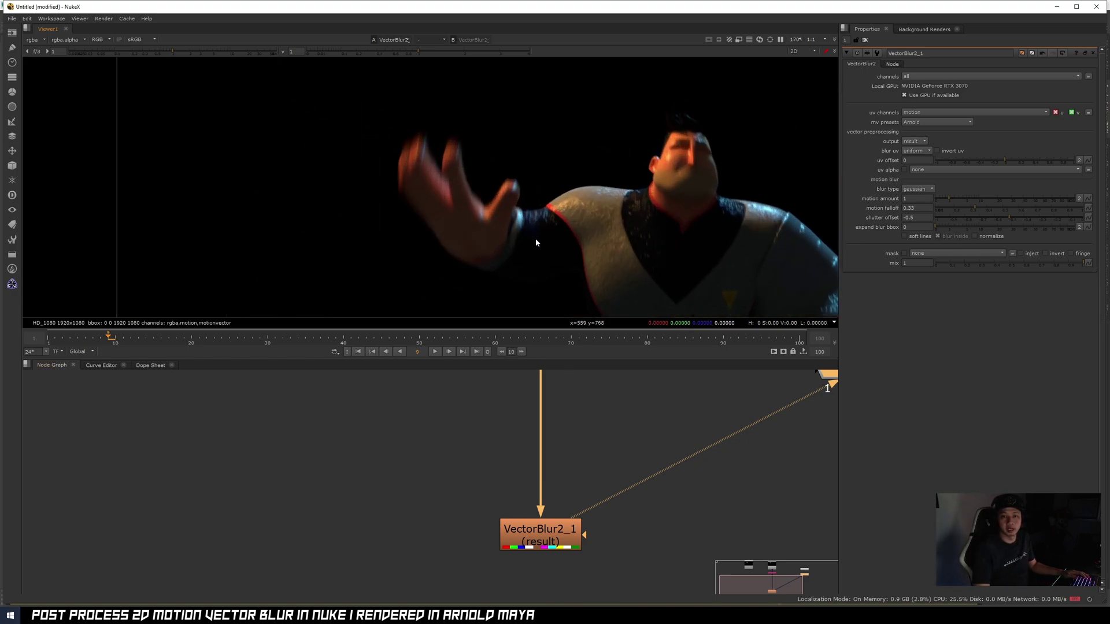
# Assign the moblur.exr read node to viewer input 1 and VectorBlur to input 2, and compare the two blurs
pyautogui.scroll(-5, 487, 450)
pyautogui.scroll(4, 454, 407)
pyautogui.click(410, 410)
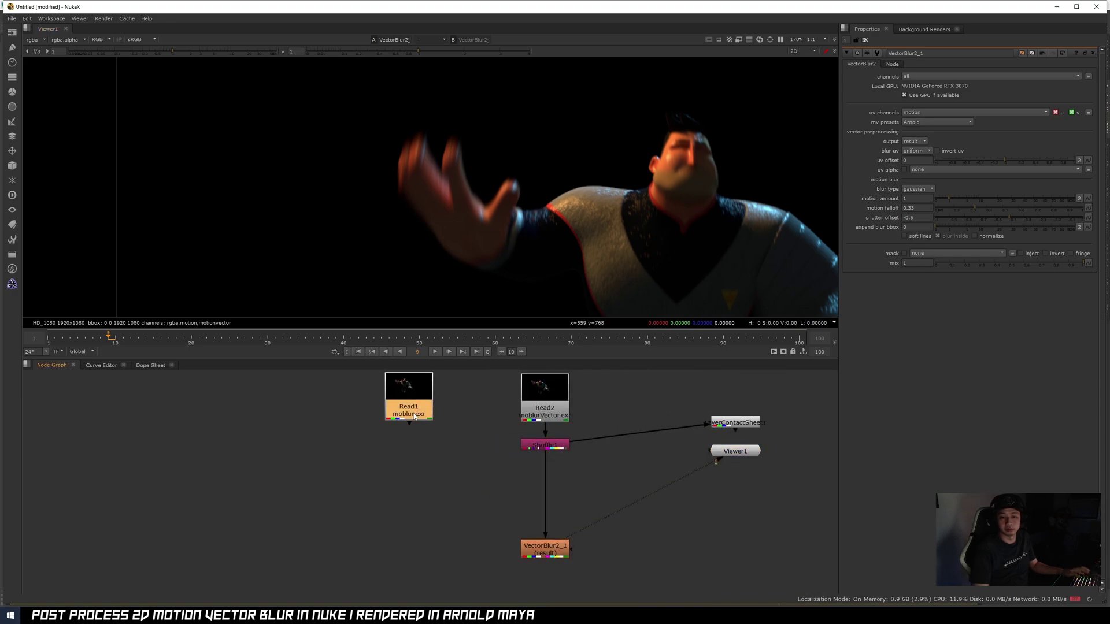
pyautogui.press('1')
pyautogui.click(552, 549)
pyautogui.press('2')
pyautogui.press('1')
pyautogui.press('2')
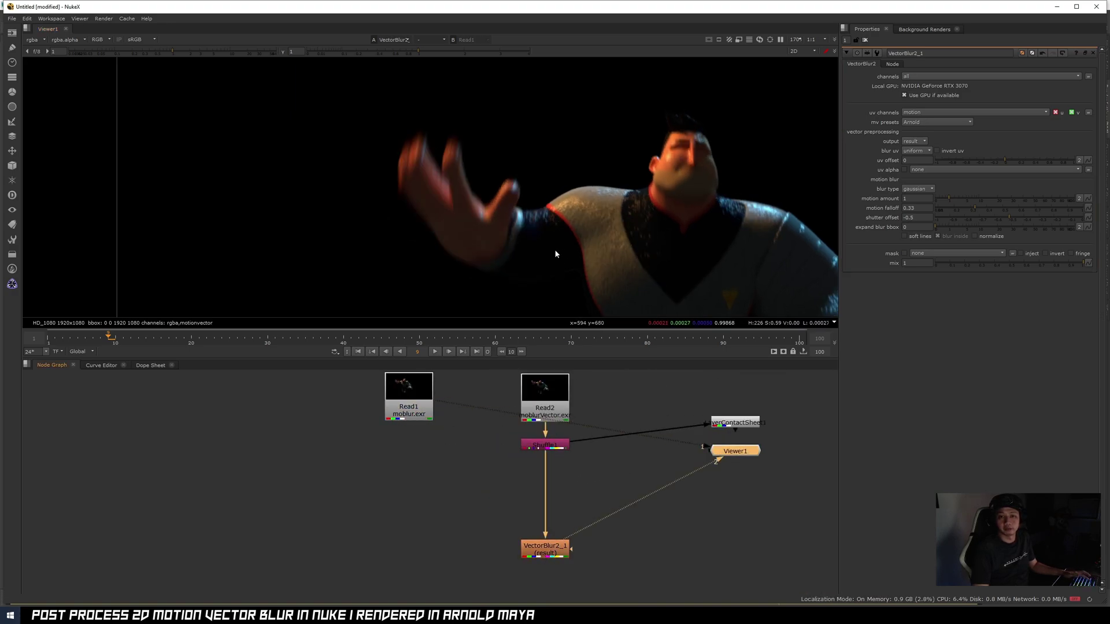
# Compare the Arnold motion blur with the VectorBlur result on the raised hand by alternating viewer inputs 1 and 2
pyautogui.press('1')
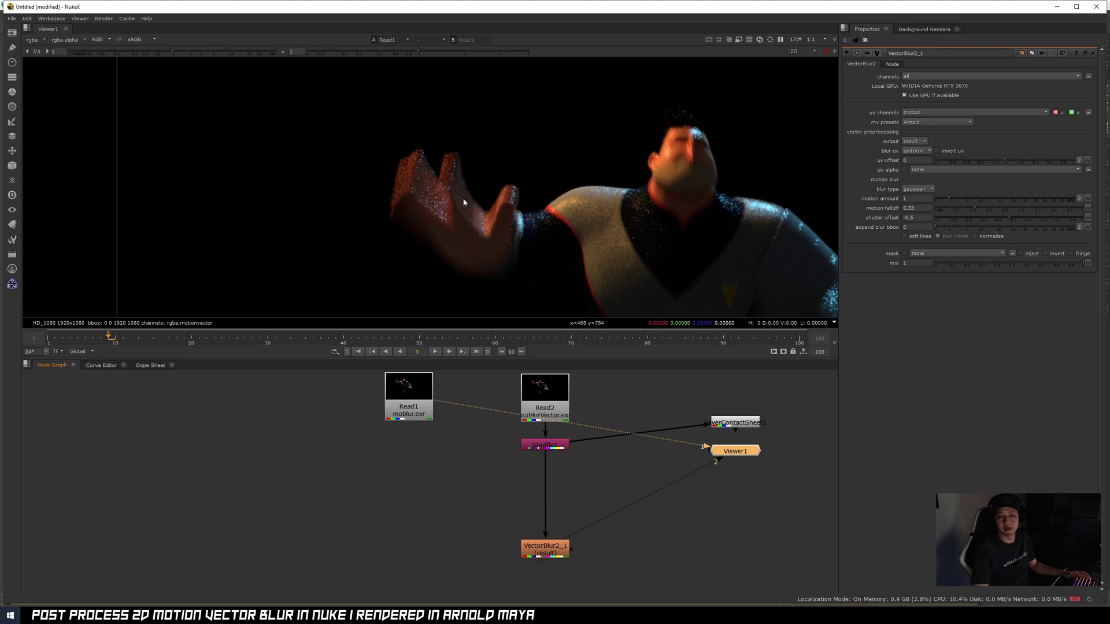
pyautogui.moveTo(567, 207); pyautogui.dragTo(533, 207, button='middle')
pyautogui.press('2')
pyautogui.press('1')
pyautogui.press('2')
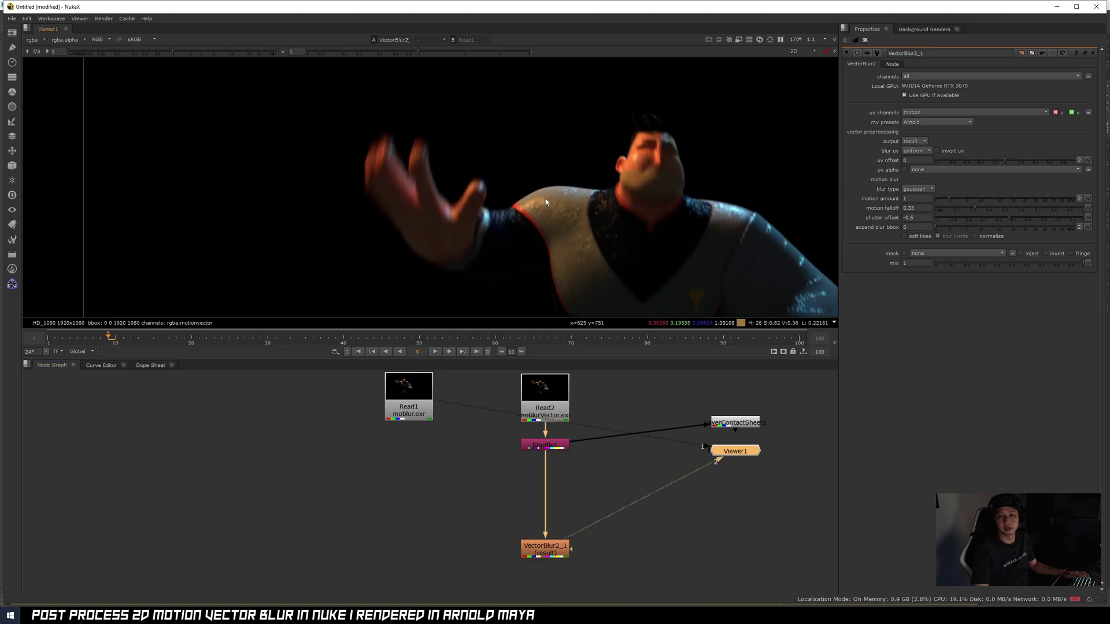
pyautogui.press('1')
pyautogui.press('2')
pyautogui.press('1')
pyautogui.press('2')
pyautogui.press('1')
pyautogui.press('2')
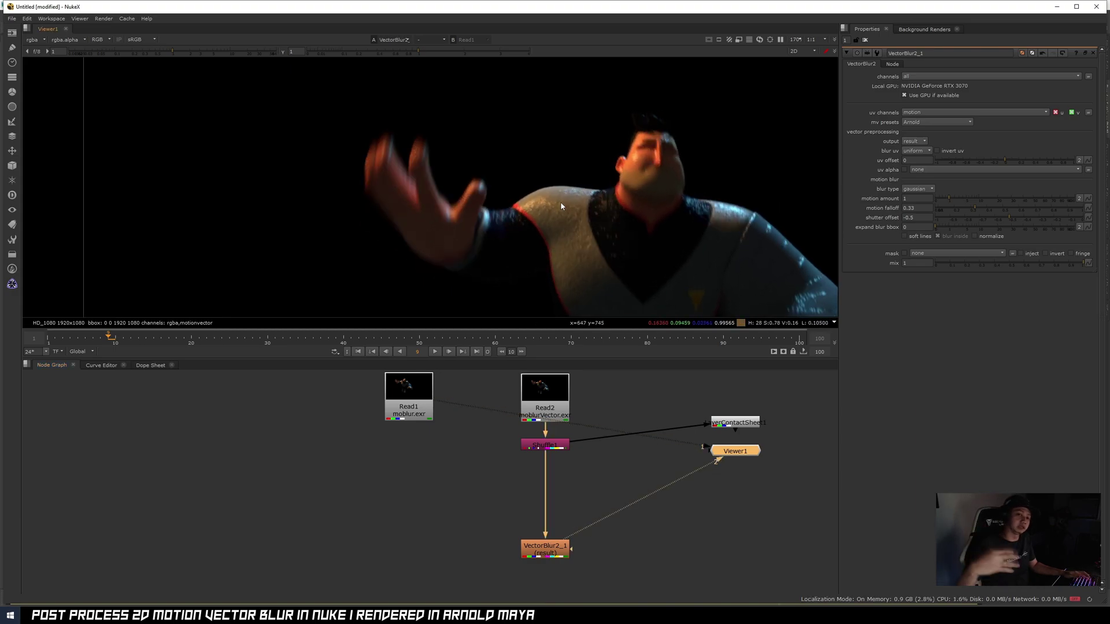
pyautogui.press('1')
pyautogui.press('2')
pyautogui.press('1')
pyautogui.press('2')
pyautogui.press('1')
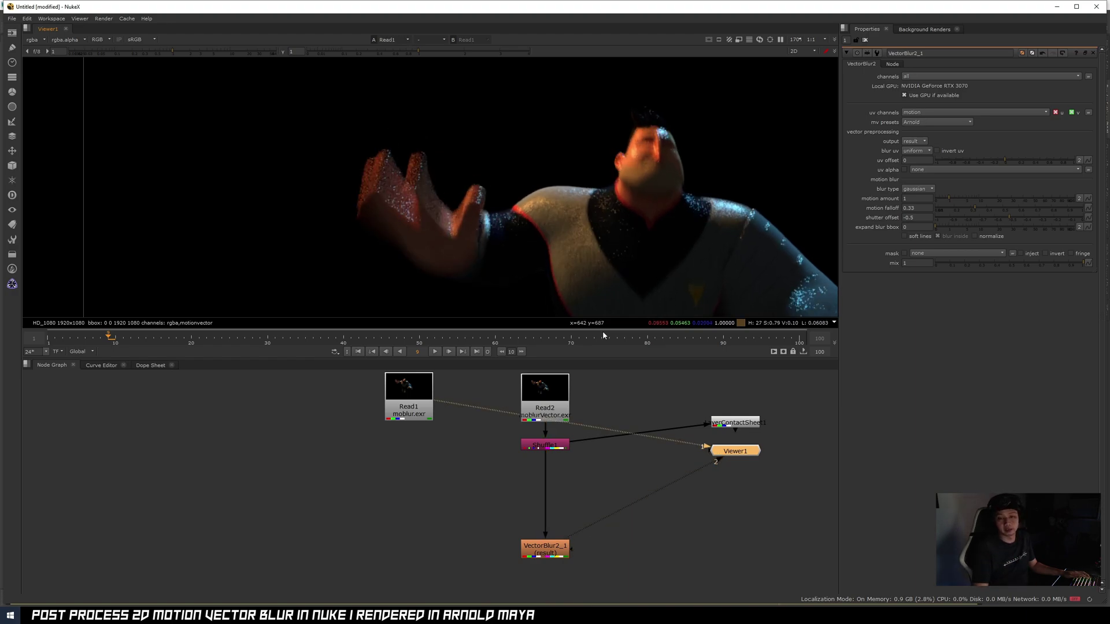
# Display the VectorBlur result and set the node's shutter offset to 0
pyautogui.click(565, 550)
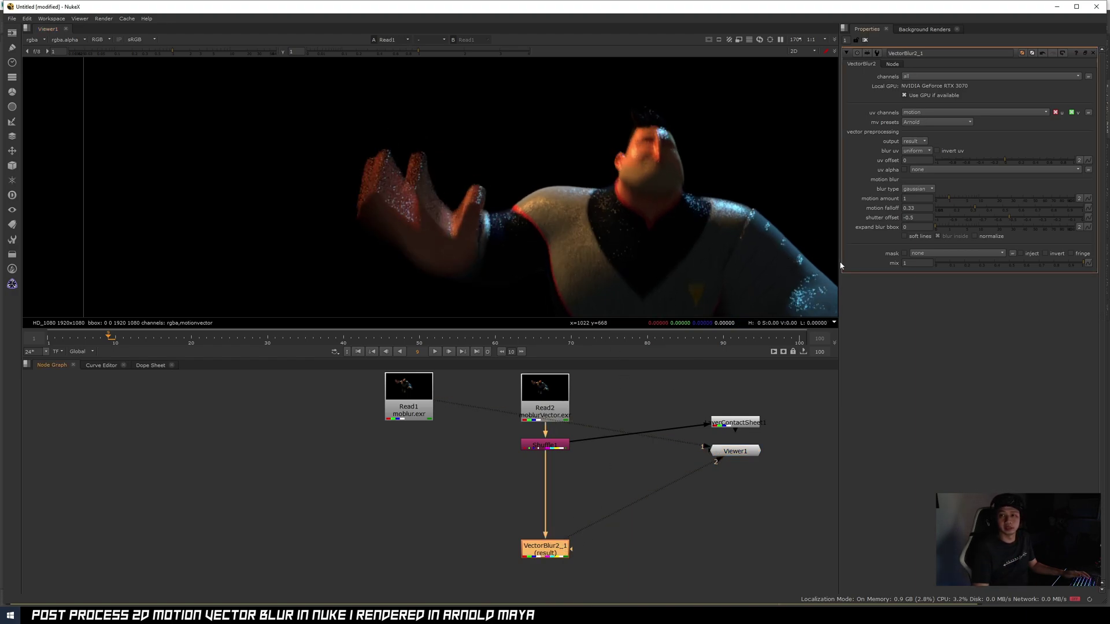
pyautogui.press('2')
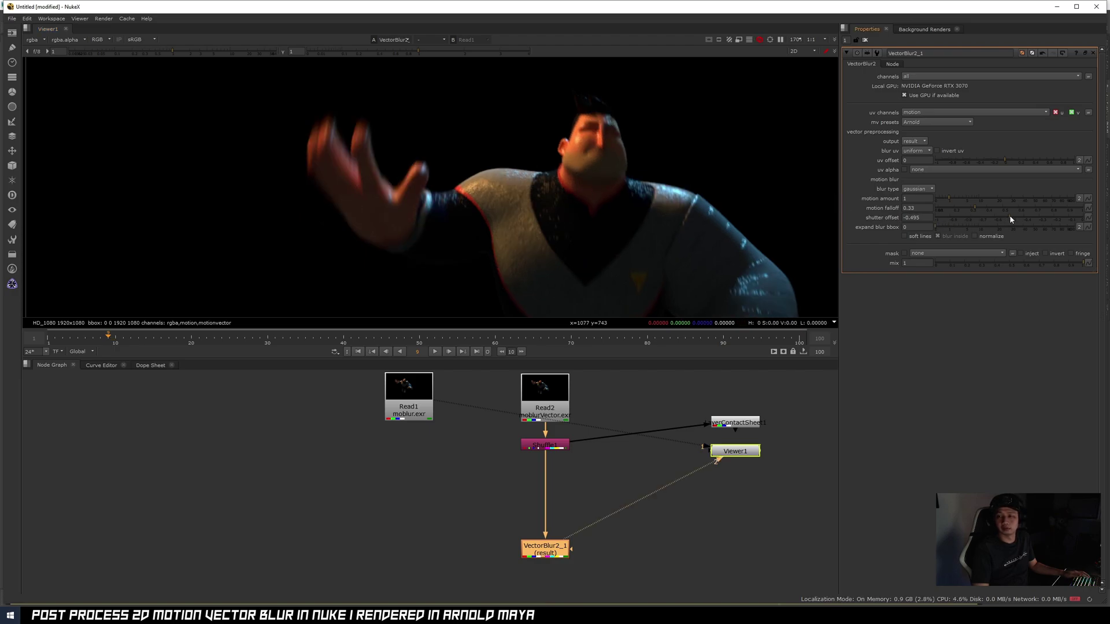
pyautogui.moveTo(1009, 218); pyautogui.dragTo(1093, 220)
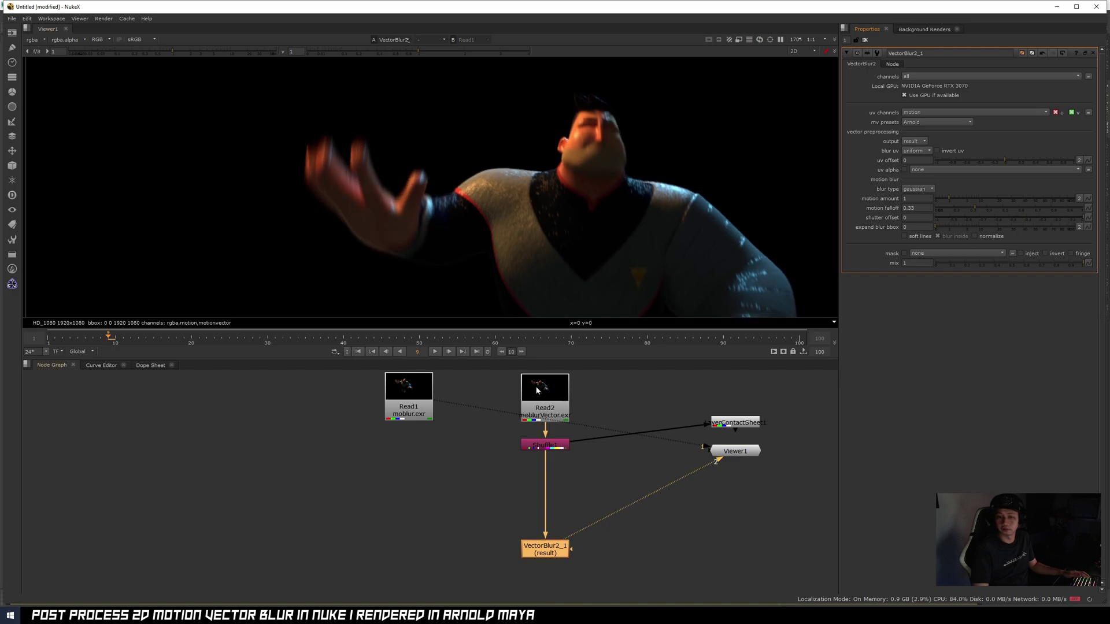
# Assign moblur.exr to viewer input 1 and VectorBlur to input 2, and compare the position of the two blurs
pyautogui.click(410, 402)
pyautogui.press('1')
pyautogui.click(539, 547)
pyautogui.press('2')
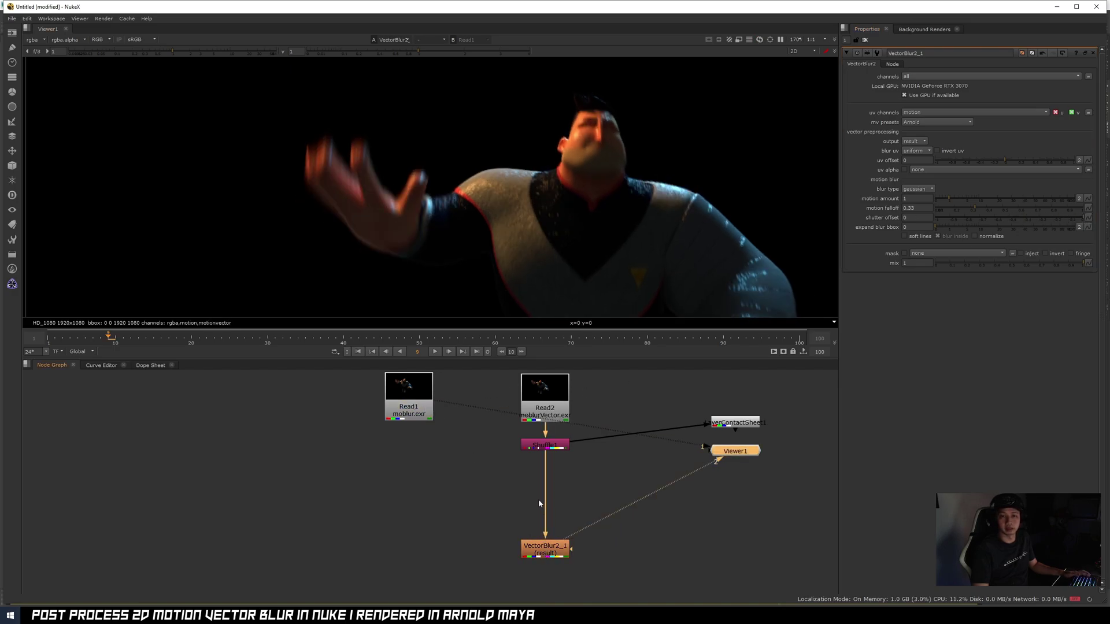
pyautogui.press('1')
pyautogui.press('2')
pyautogui.press('1')
pyautogui.press('2')
pyautogui.press('1')
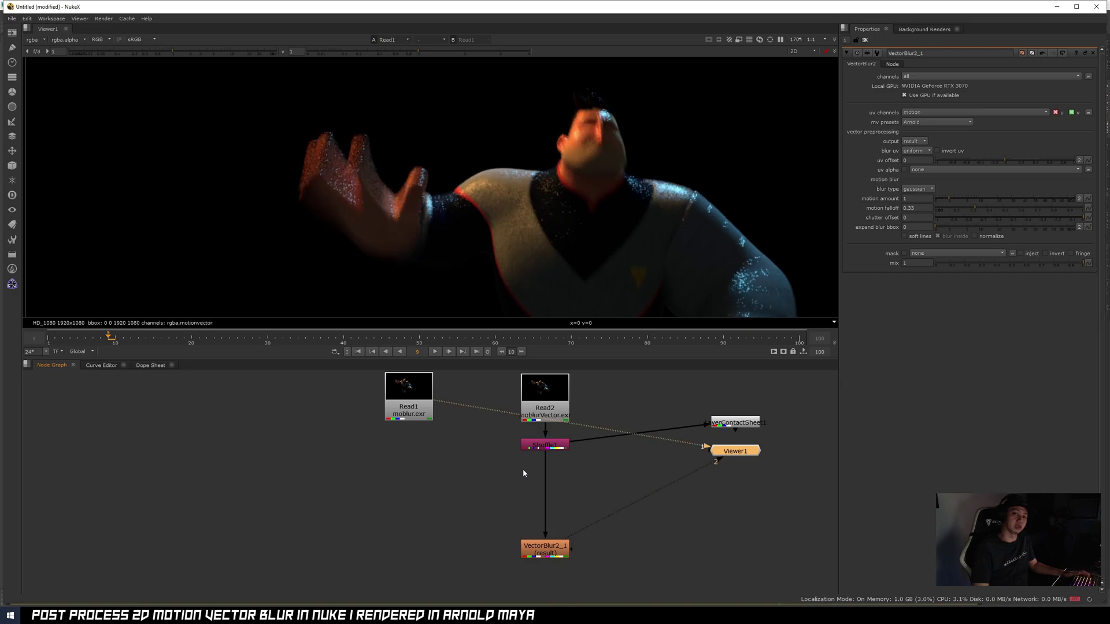
pyautogui.press('2')
pyautogui.press('1')
pyautogui.press('2')
# Examine the raised hand and shoulder up close in both the moblur.exr render and the VectorBlur output
pyautogui.scroll(6, 475, 193)
pyautogui.press('1')
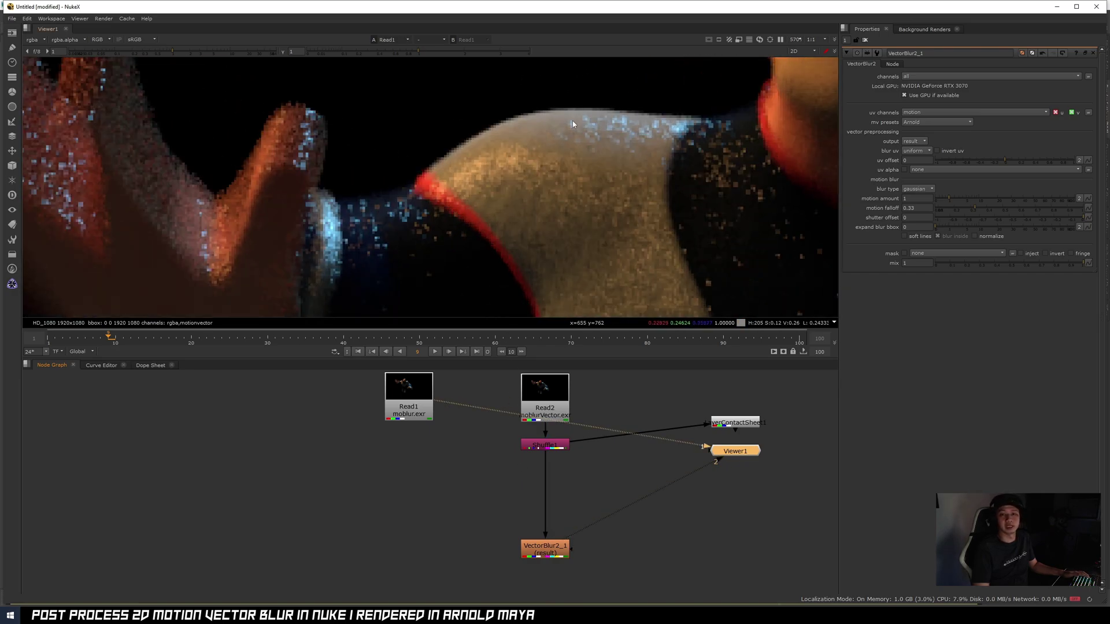
pyautogui.scroll(-4, 443, 169)
pyautogui.scroll(3, 309, 150)
pyautogui.press('2')
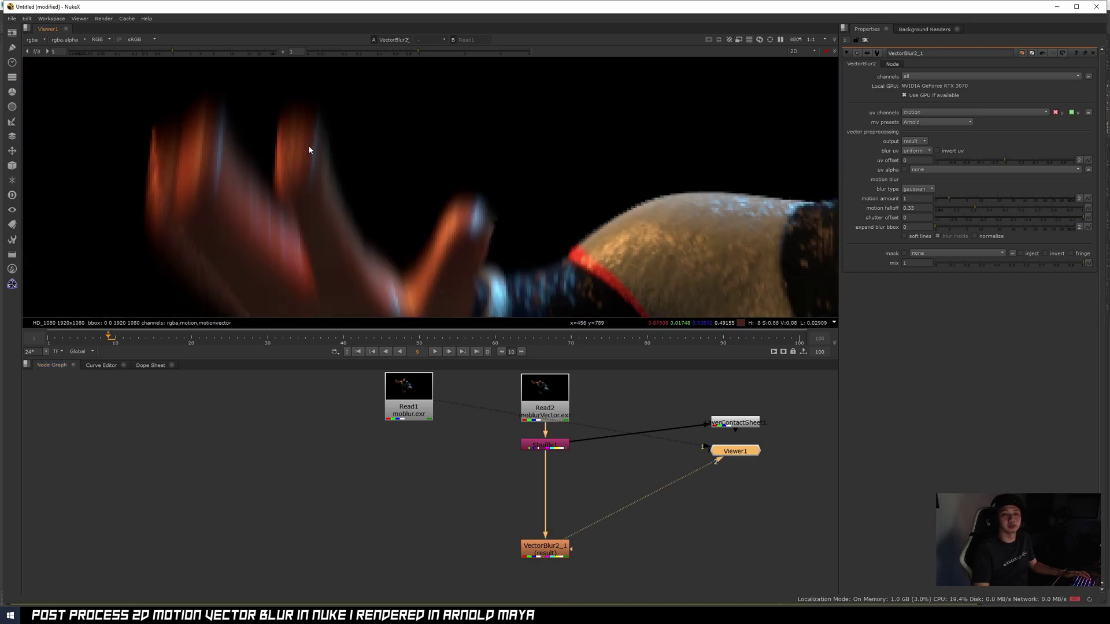
pyautogui.press('1')
pyautogui.press('2')
pyautogui.press('1')
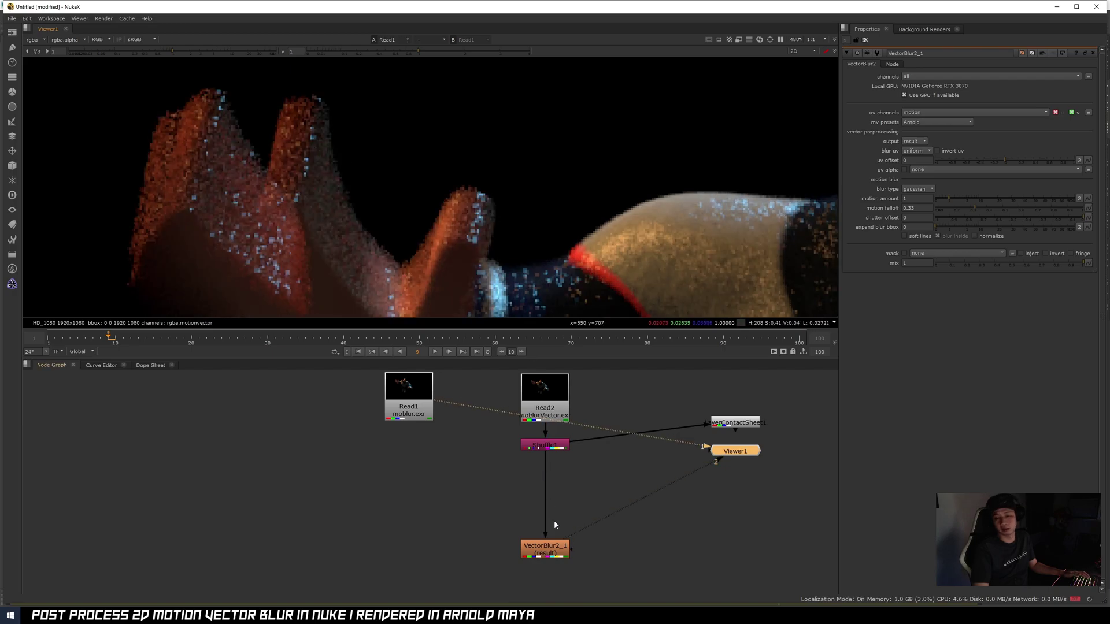
# Set the VectorBlur motion falloff to 0.725, and assign moblur.exr to viewer input 1 and VectorBlur to input 2
pyautogui.click(556, 546)
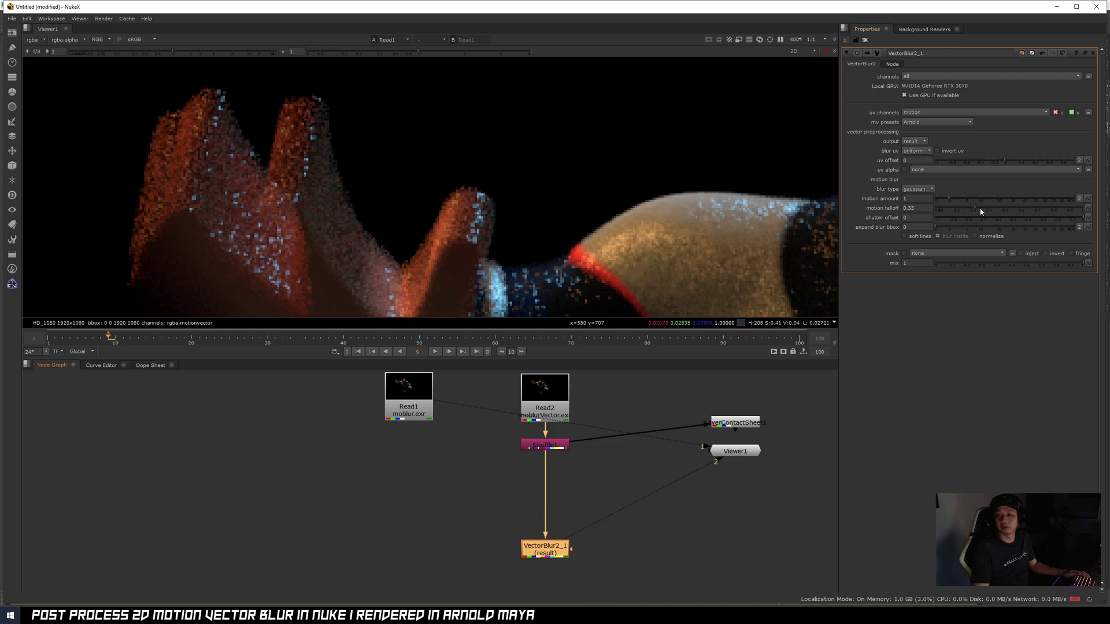
pyautogui.press('1')
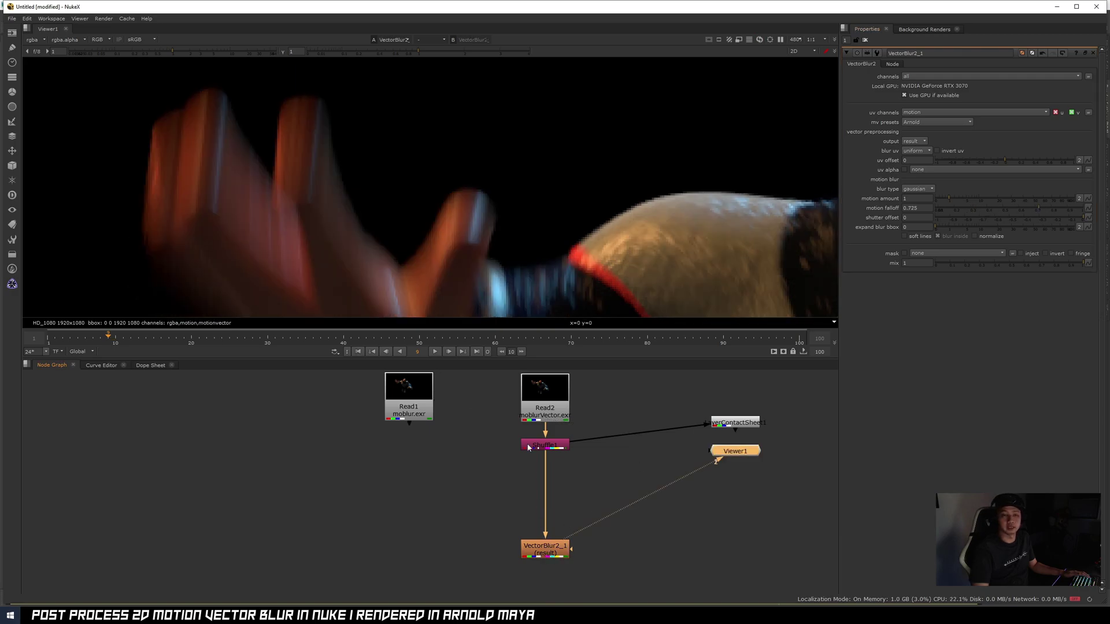
pyautogui.click(409, 399)
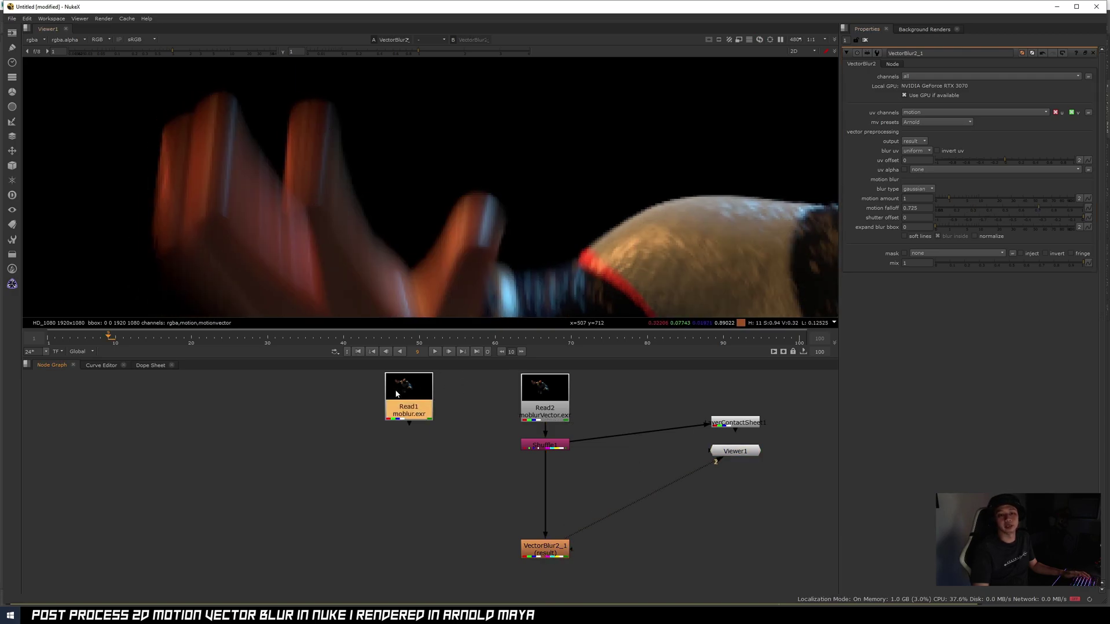
pyautogui.press('1')
pyautogui.click(538, 548)
pyautogui.press('2')
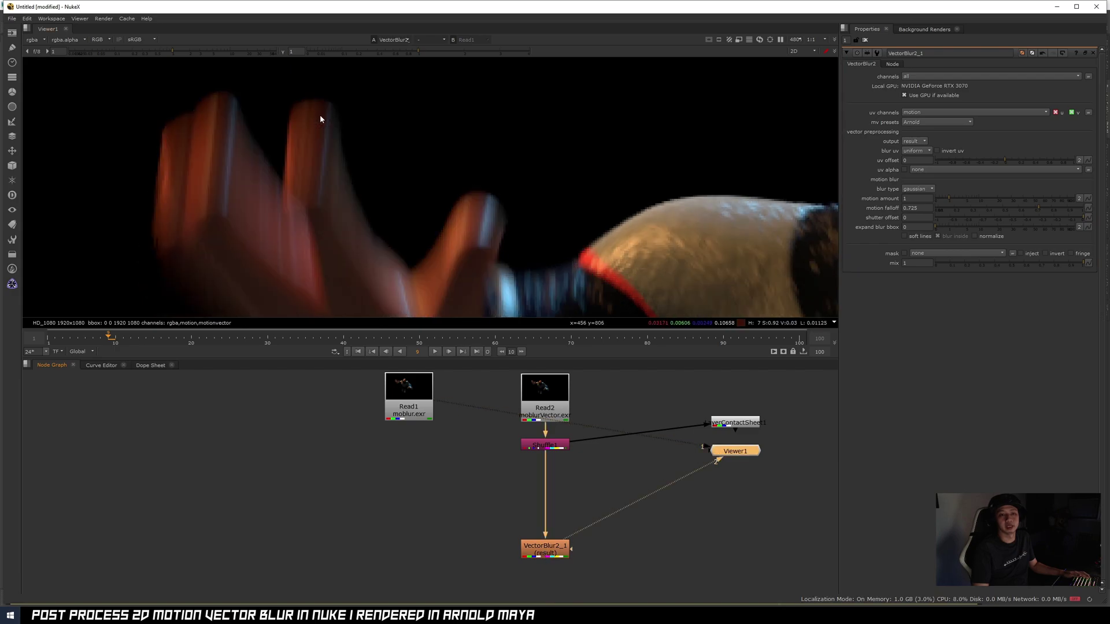
# Compare the finger and palm blur between the Arnold render and the adjusted VectorBlur output
pyautogui.press('1')
pyautogui.press('2')
pyautogui.press('1')
pyautogui.press('2')
pyautogui.press('1')
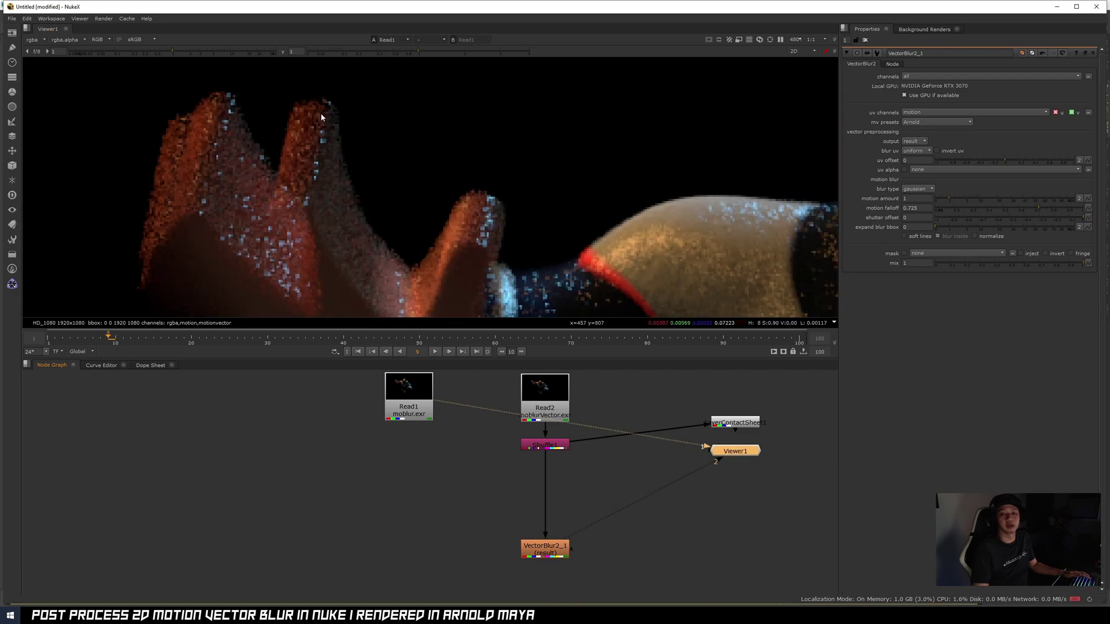
pyautogui.press('2')
pyautogui.scroll(-4, 322, 115)
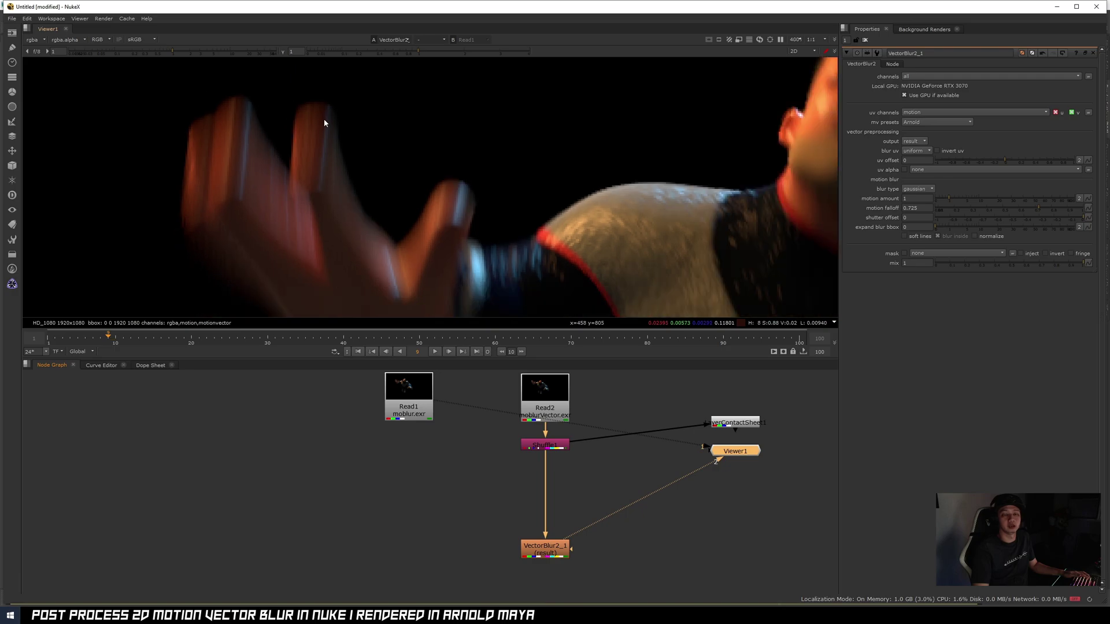
pyautogui.press('1')
pyautogui.press('2')
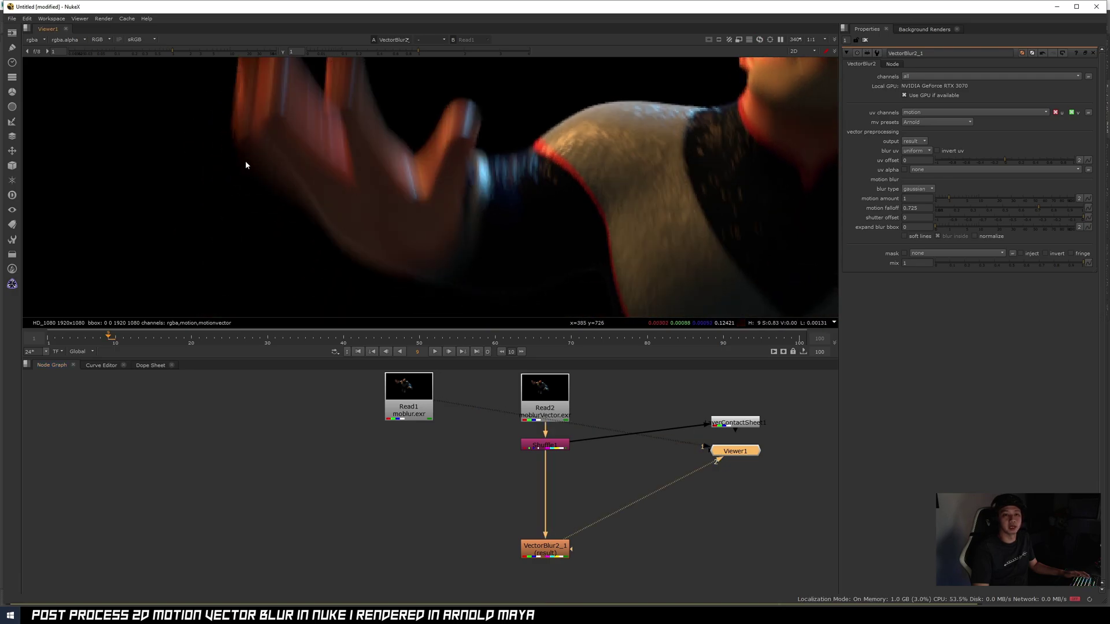
pyautogui.press('1')
# Compare both blurs across the character's whole upper body, including the face, torso and lowered arm
pyautogui.scroll(-5, 405, 171)
pyautogui.press('2')
pyautogui.press('1')
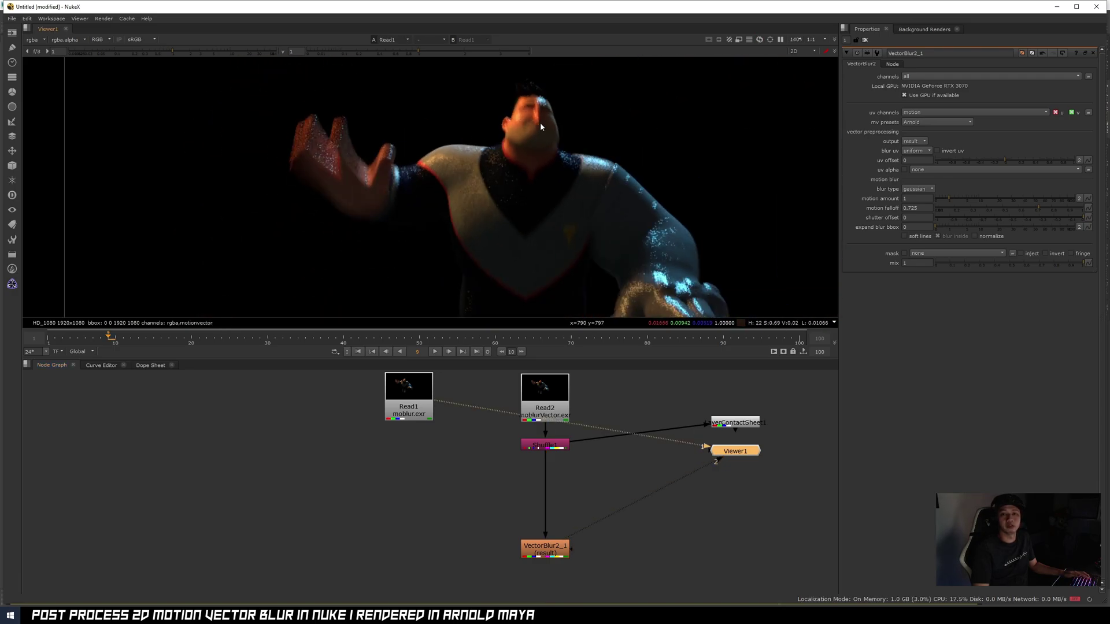
pyautogui.moveTo(572, 216); pyautogui.dragTo(560, 189, button='middle')
pyautogui.press('2')
pyautogui.press('1')
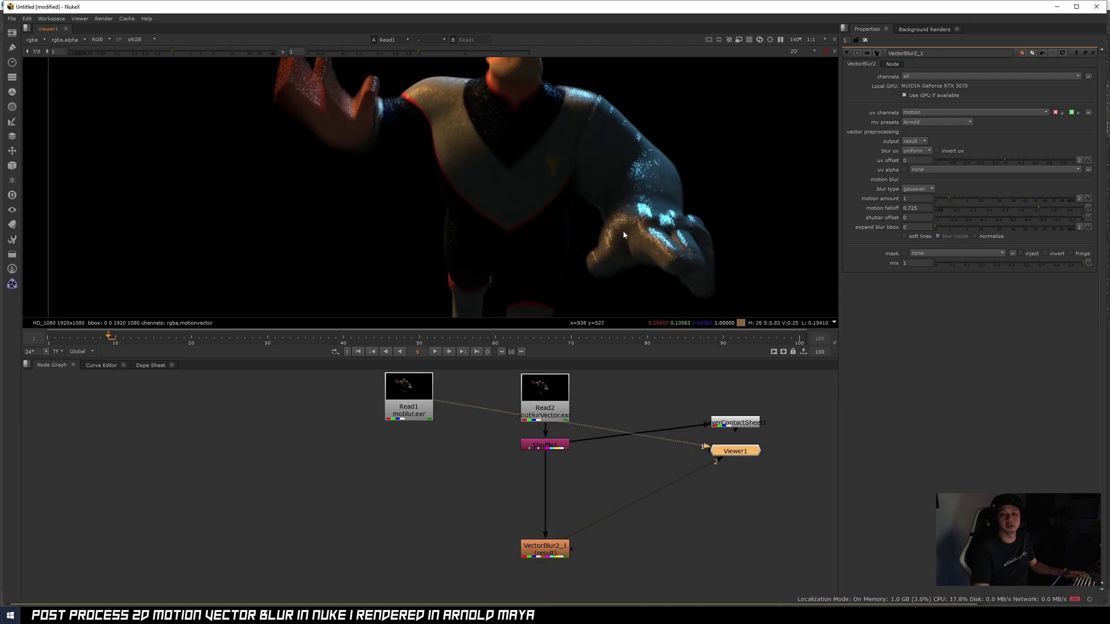
pyautogui.moveTo(521, 239); pyautogui.dragTo(526, 225, button='middle')
pyautogui.press('2')
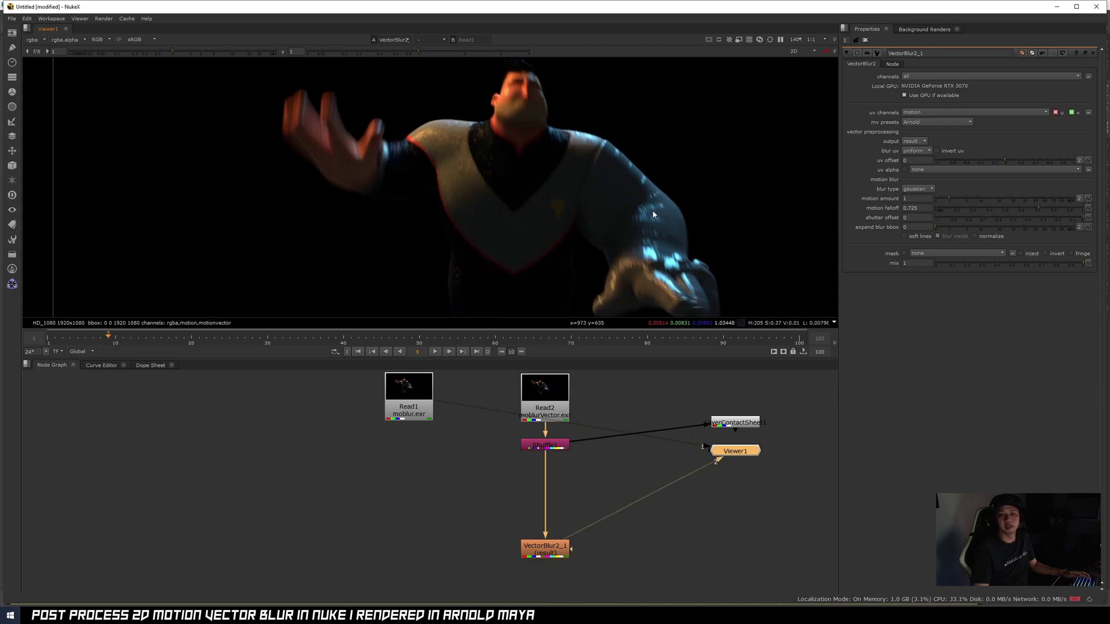
# Examine the vector blur streaks on the arm and fingers, and the grain of the Arnold render on the raised hand
pyautogui.scroll(3, 658, 244)
pyautogui.scroll(-5, 647, 220)
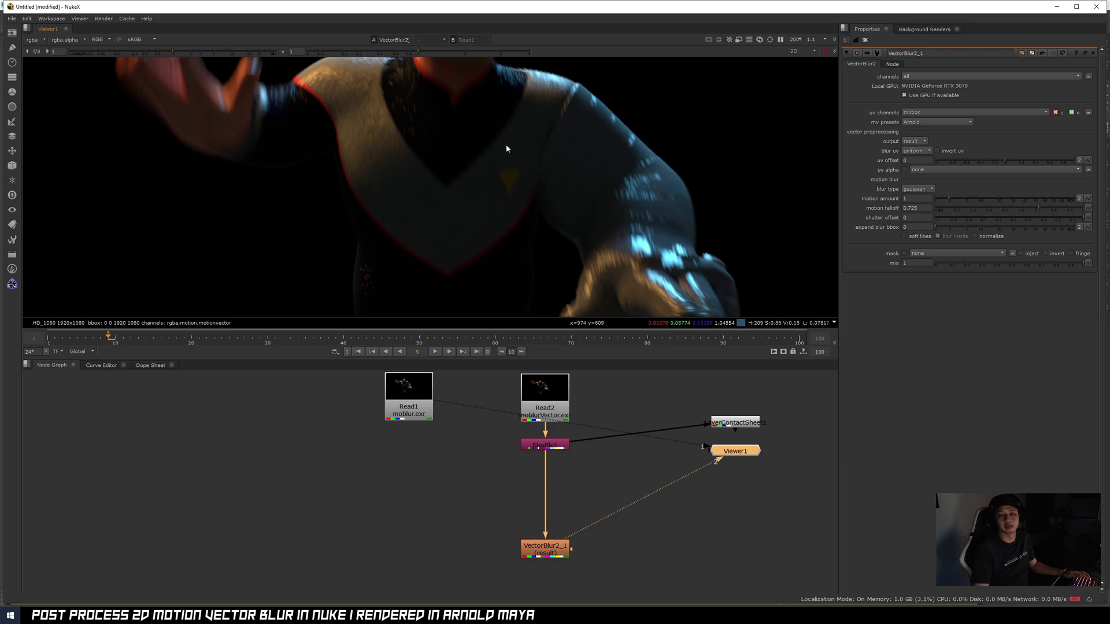
pyautogui.scroll(5, 223, 189)
pyautogui.scroll(-3, 224, 189)
pyautogui.scroll(3, 234, 193)
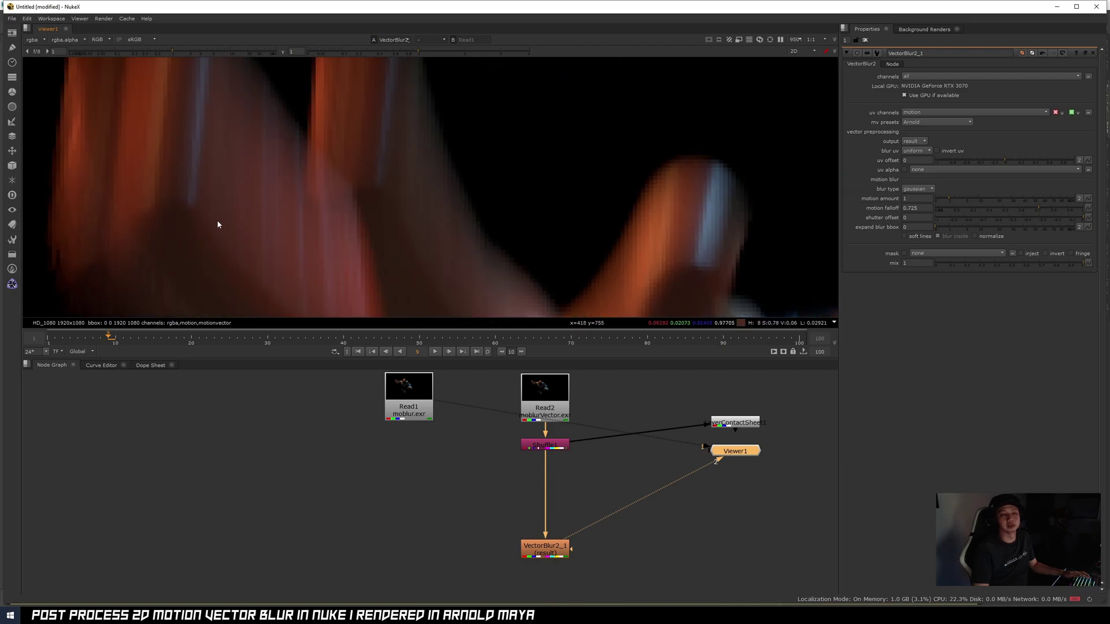
pyautogui.scroll(-4, 260, 117)
pyautogui.press('1')
pyautogui.scroll(3, 259, 123)
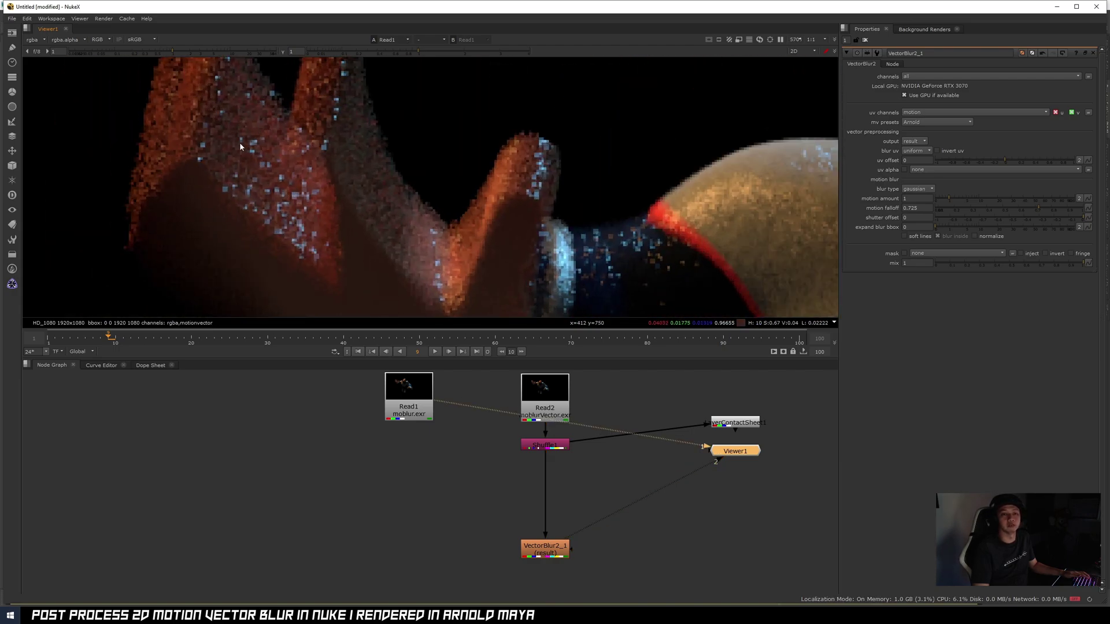
pyautogui.scroll(-4, 258, 116)
pyautogui.scroll(4, 570, 175)
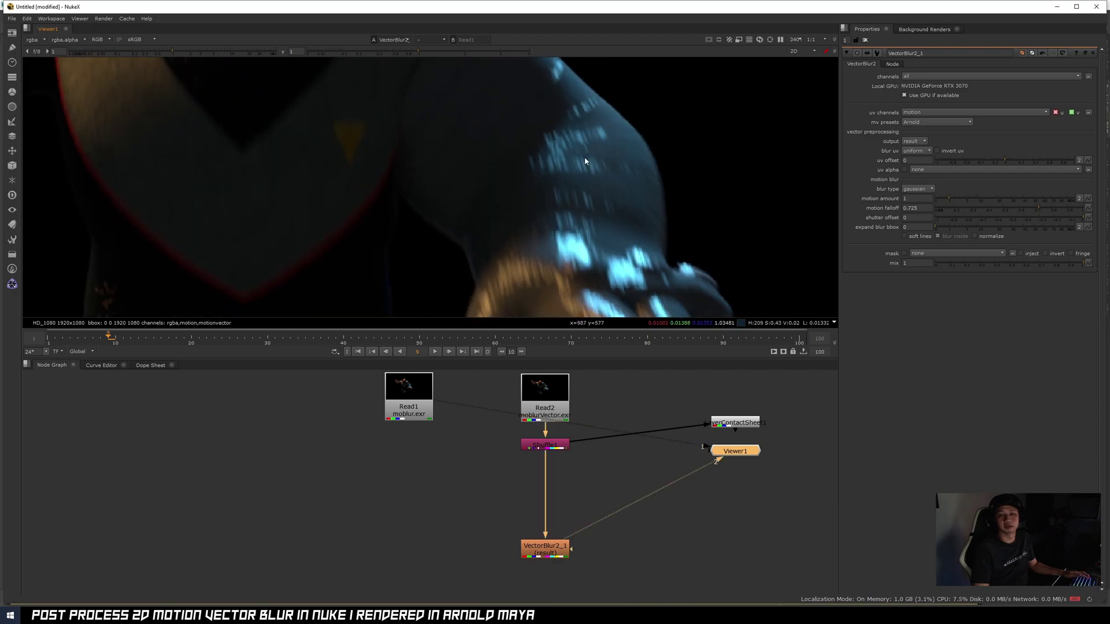
# Compare the highlights on the lowered arm and hand between the VectorBlur result and the Arnold render
pyautogui.press('2')
pyautogui.press('1')
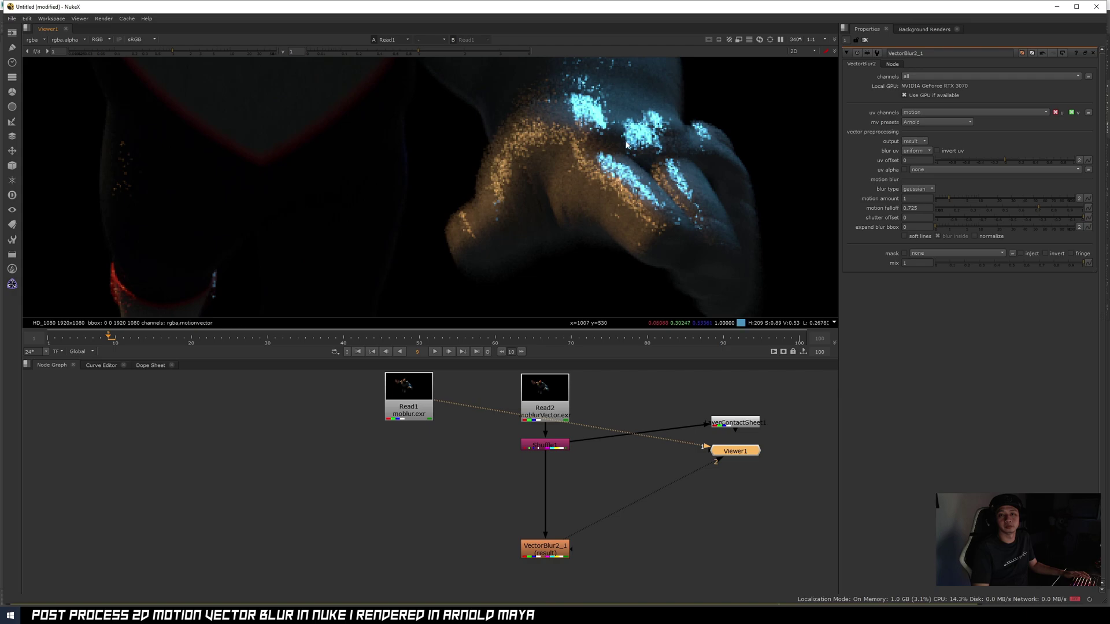
pyautogui.press('2')
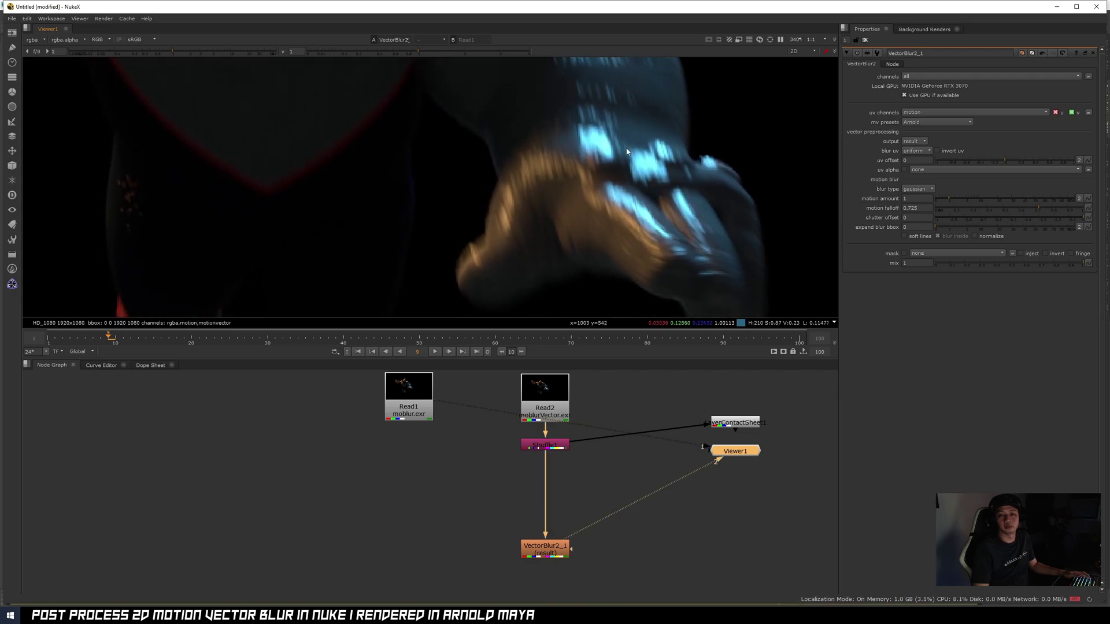
pyautogui.scroll(-6, 628, 152)
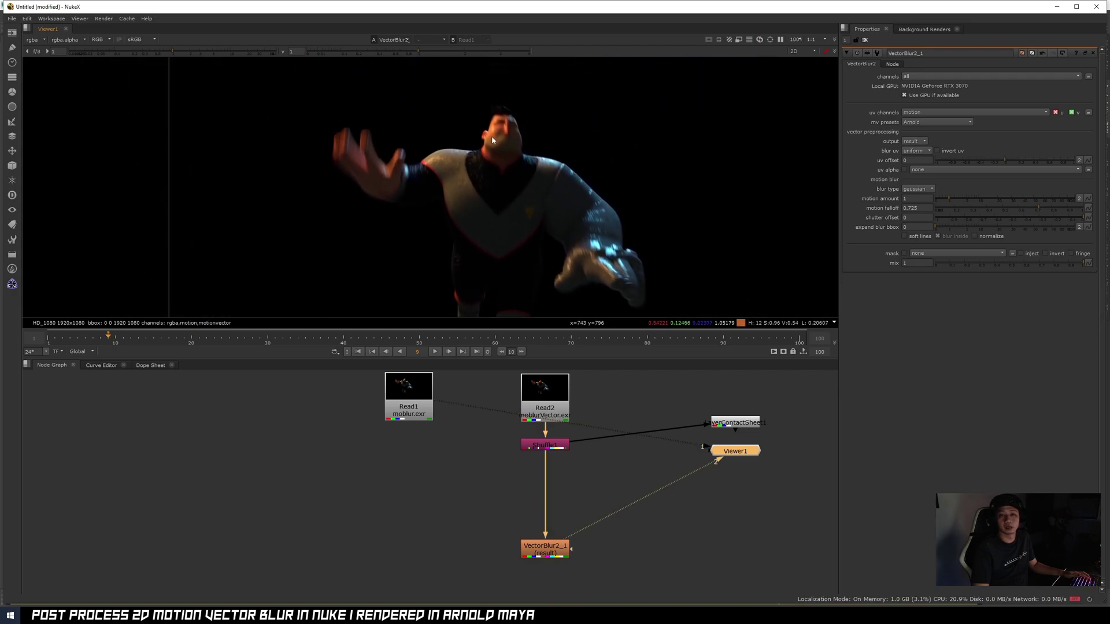
pyautogui.scroll(2, 492, 140)
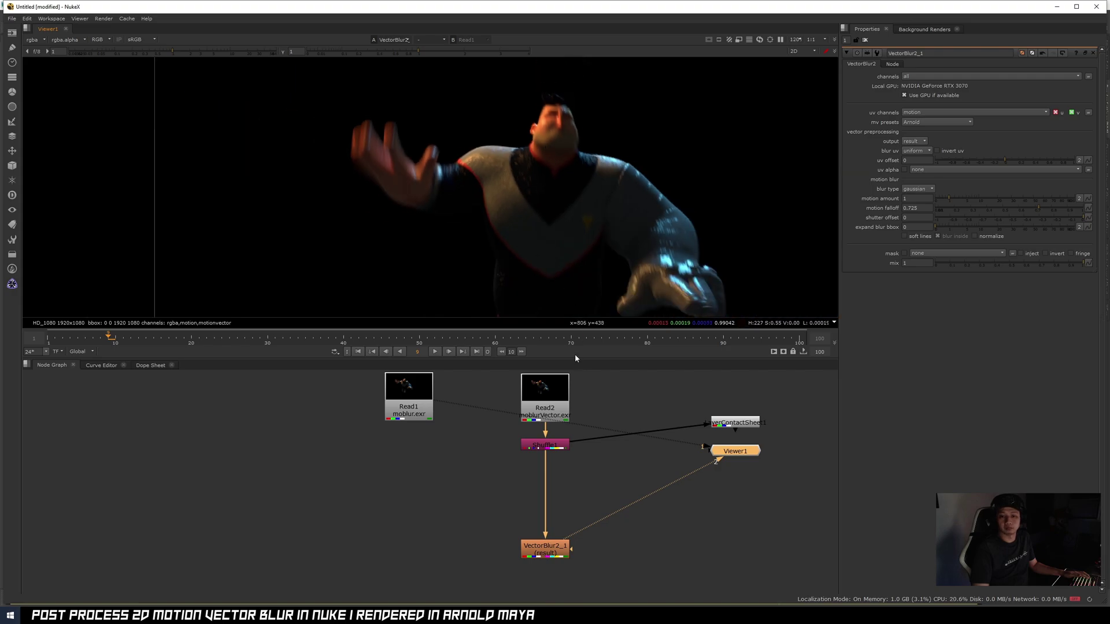
# Display the moblurVector.exr read node through viewer input 1, and switch that input back to moblur.exr
pyautogui.click(540, 412)
pyautogui.press('1')
pyautogui.click(427, 398)
pyautogui.press('1')
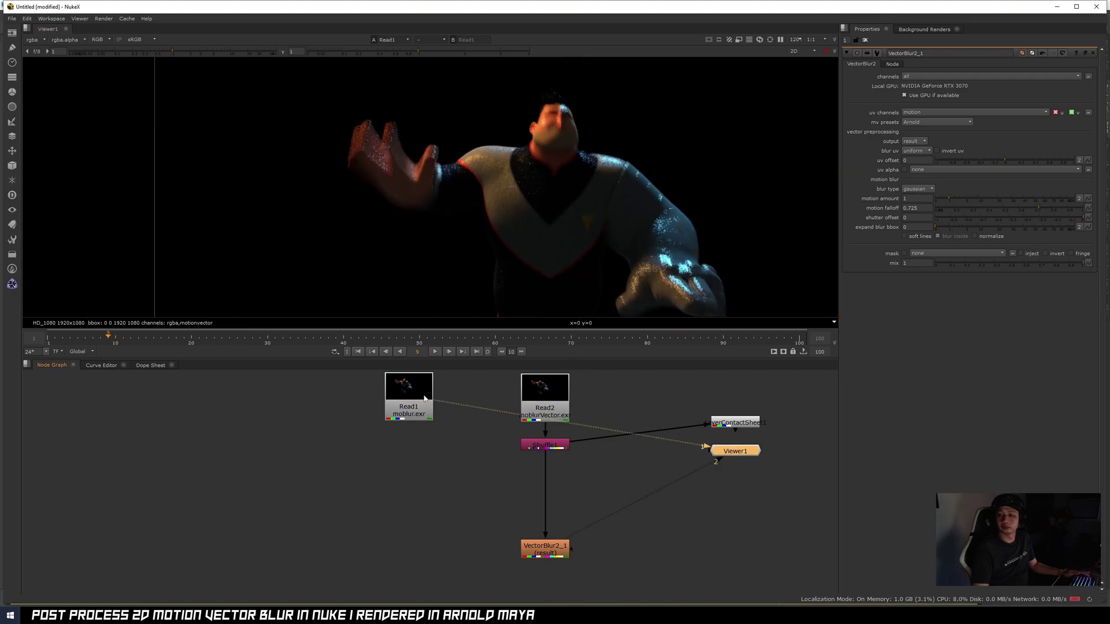
# Move the VectorBlur node up to sit just below the Shuffle node in the node graph
pyautogui.scroll(-2, 579, 521)
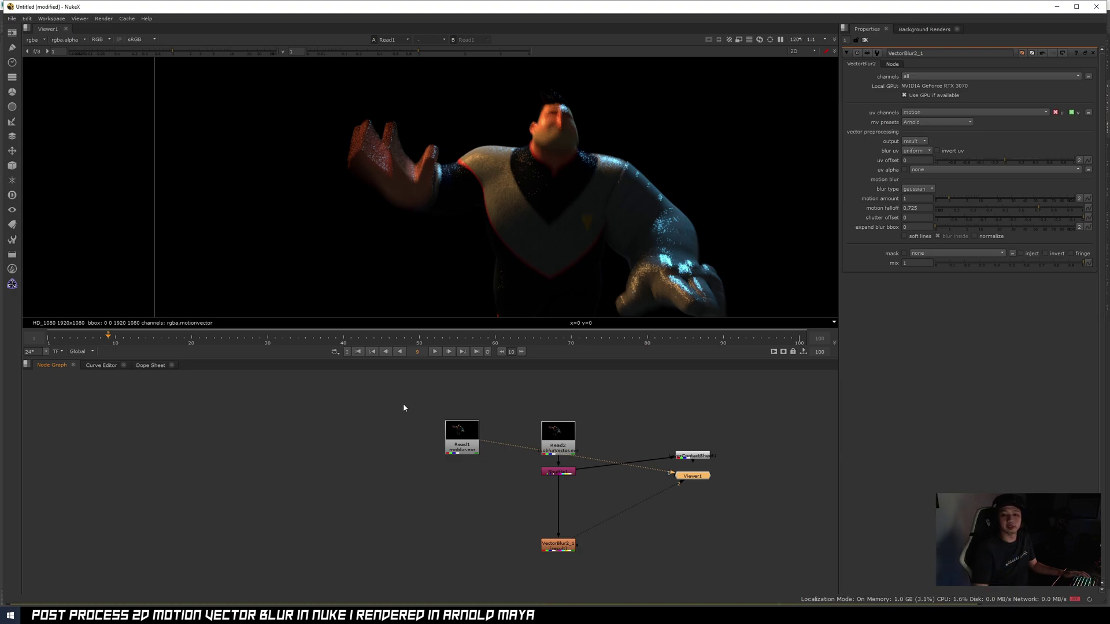
pyautogui.moveTo(380, 401); pyautogui.dragTo(474, 465)
pyautogui.moveTo(425, 399); pyautogui.dragTo(555, 435)
pyautogui.click(567, 469)
pyautogui.click(482, 436)
pyautogui.moveTo(542, 424); pyautogui.dragTo(568, 426, button='middle')
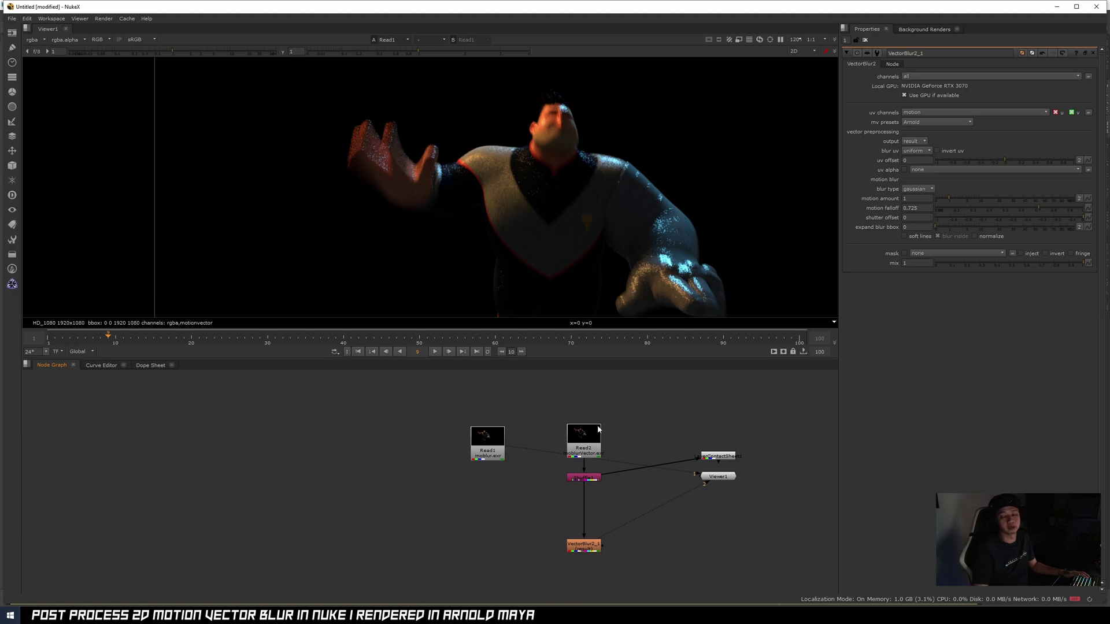
pyautogui.moveTo(590, 541); pyautogui.dragTo(590, 510)
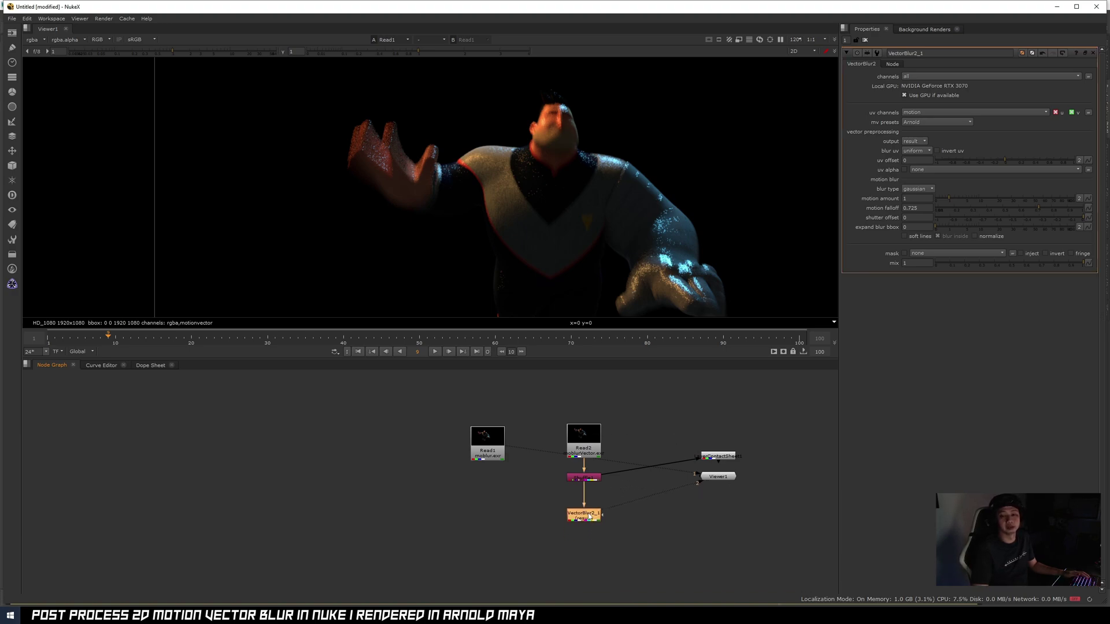
# Assign the VectorBlur node to viewer input 1 and display its result
pyautogui.press('2')
pyautogui.click(585, 517)
pyautogui.press('1')
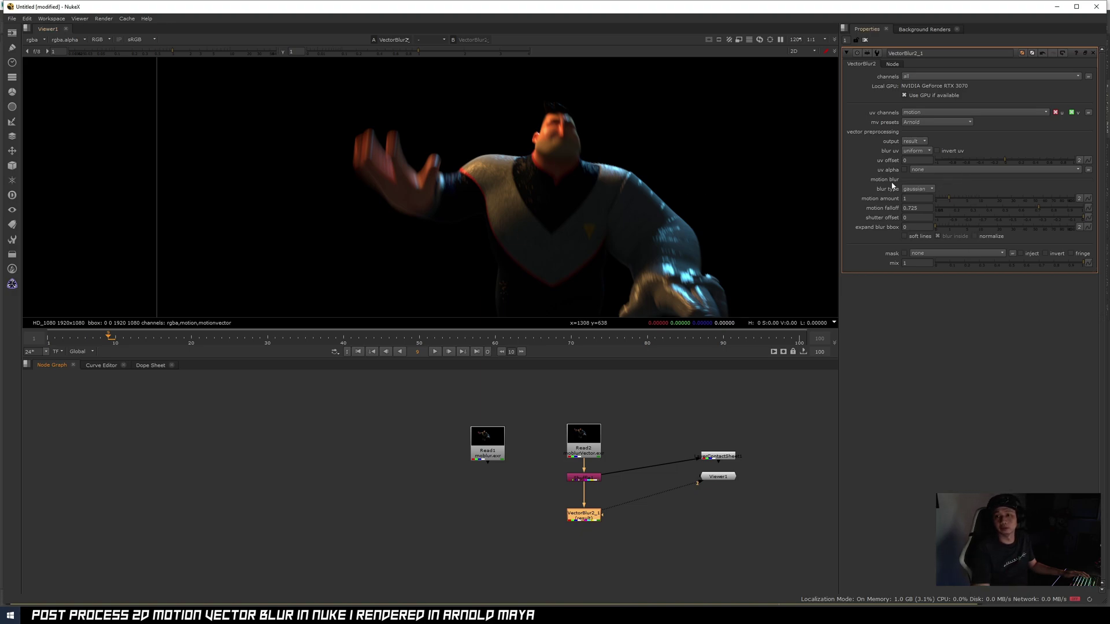
# Try VectorBlur motion amounts of 4.2, 42.5 and 2, undoing each change
pyautogui.moveTo(949, 200); pyautogui.dragTo(964, 202)
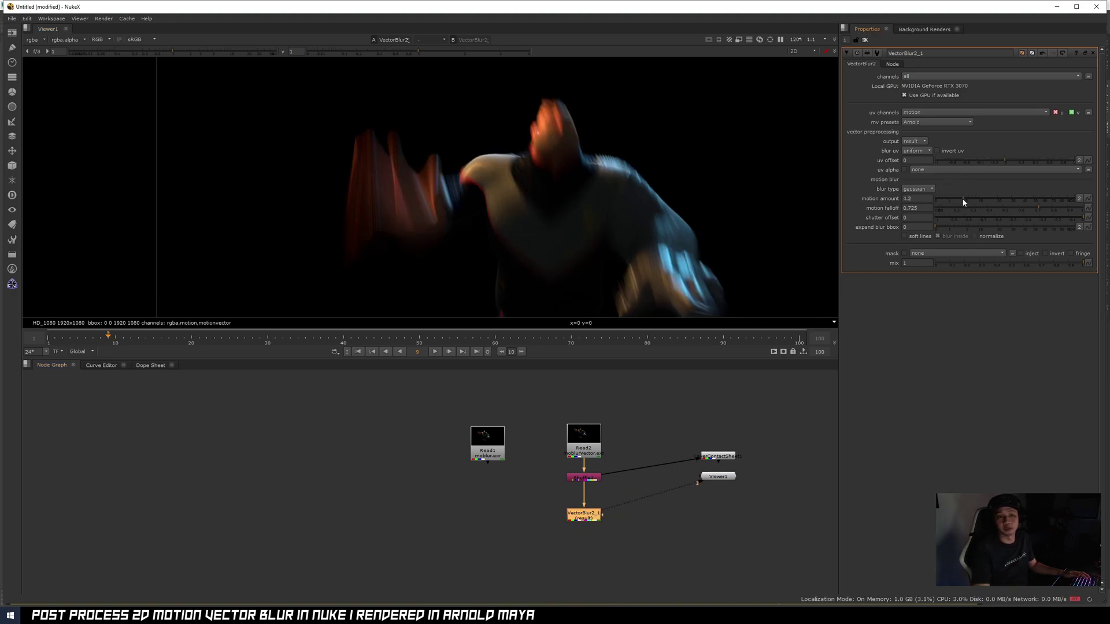
pyautogui.hotkey('ctrl', 'z')
pyautogui.click(1018, 200)
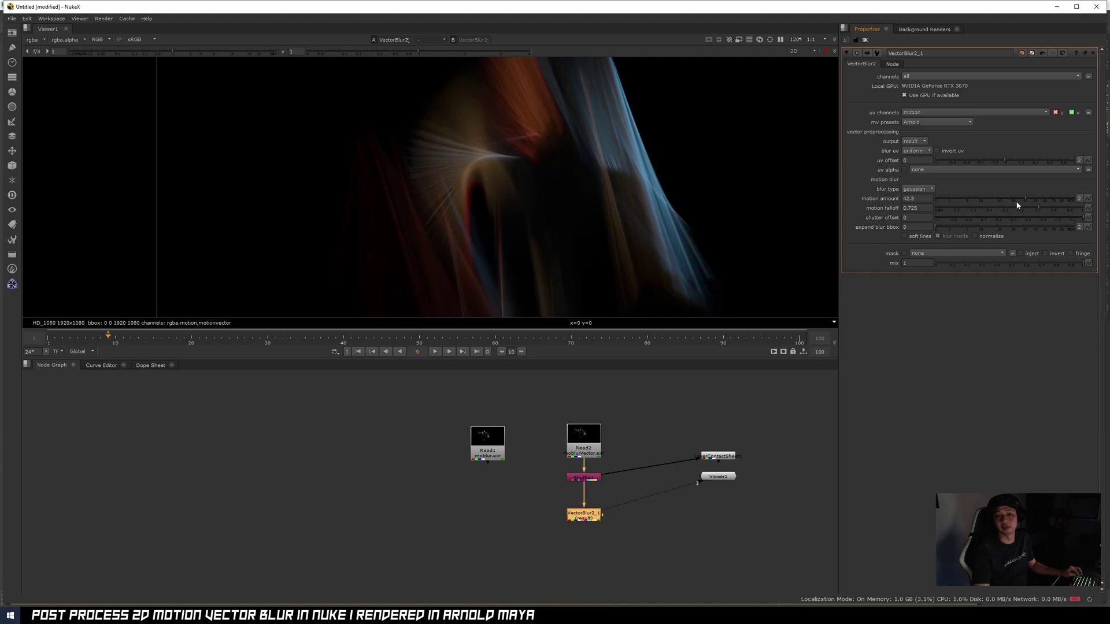
pyautogui.hotkey('ctrl', 'z')
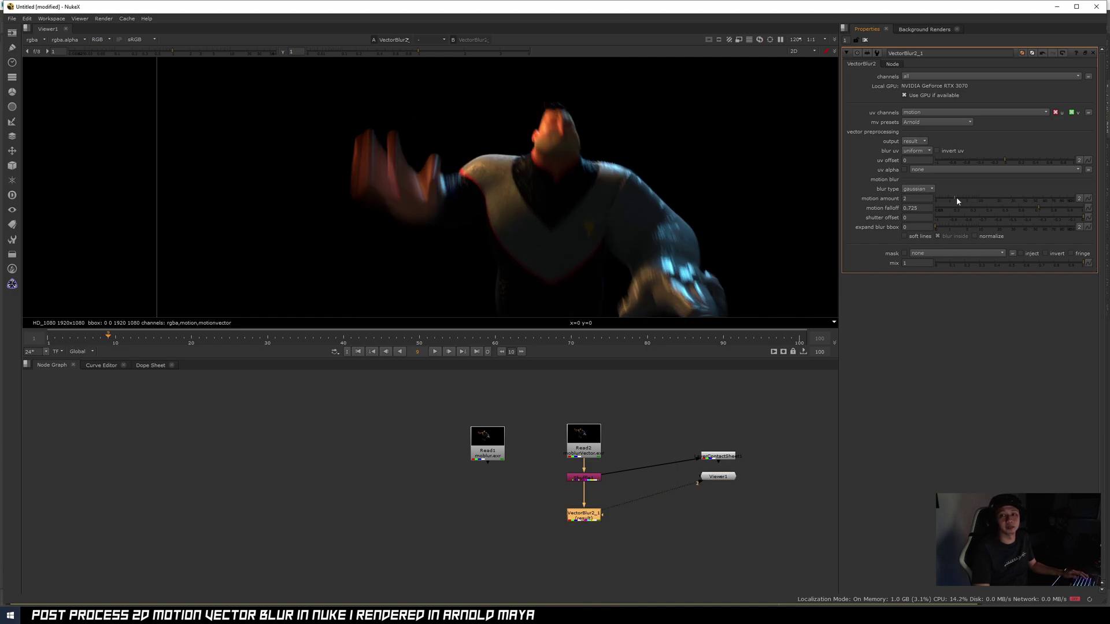
pyautogui.moveTo(956, 201); pyautogui.dragTo(956, 198)
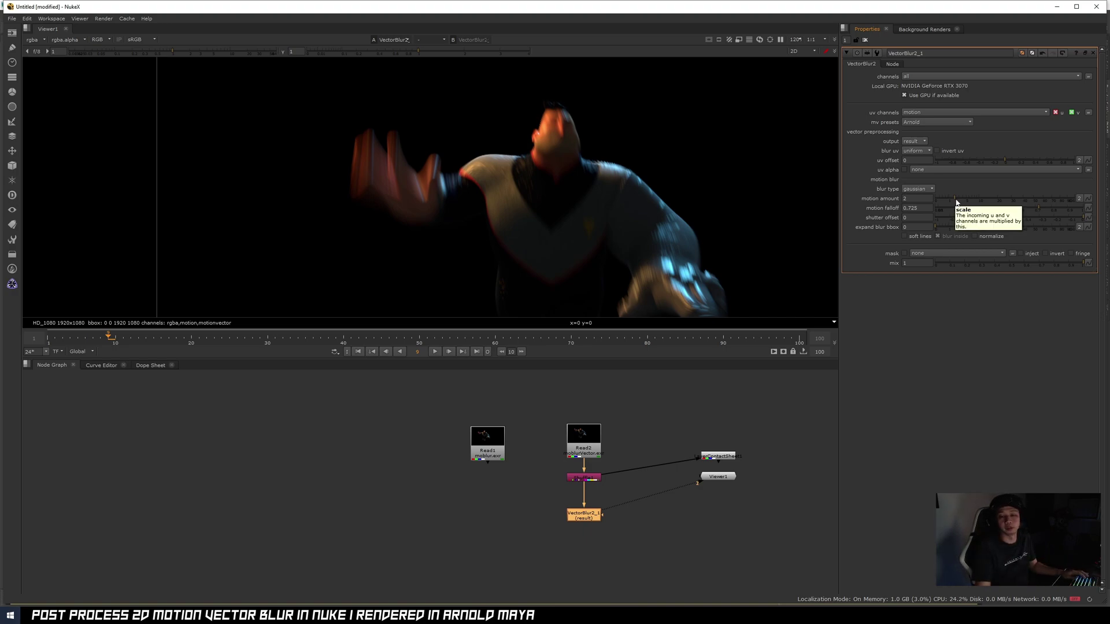
pyautogui.hotkey('ctrl', 'z')
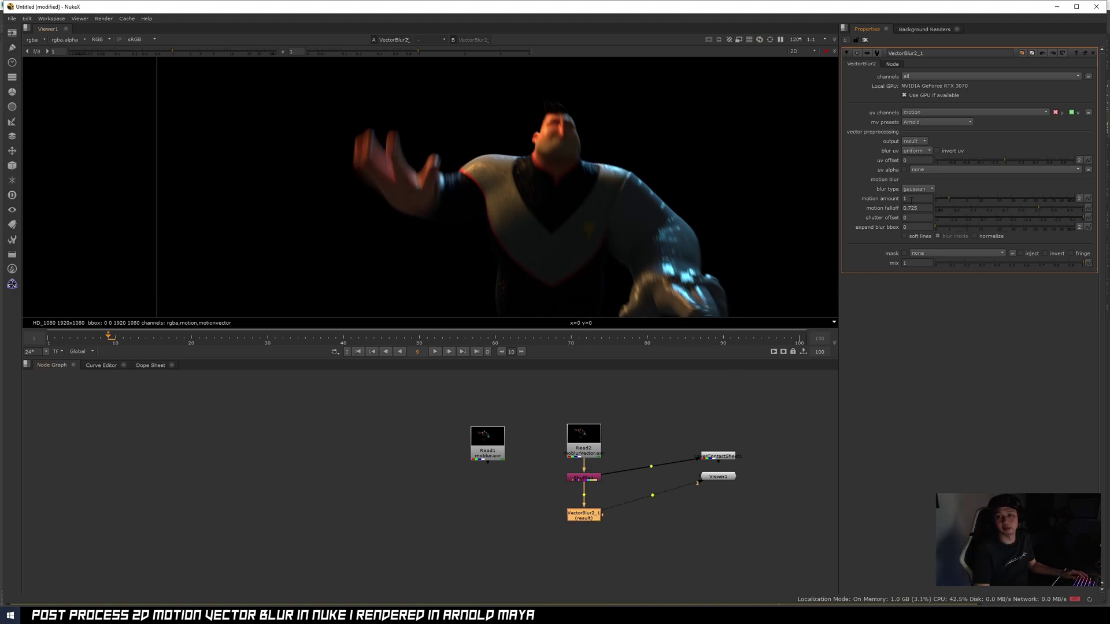
# Go to frame 14 and set the VectorBlur motion amount to 2
pyautogui.rightClick(912, 200)
pyautogui.click(930, 204)
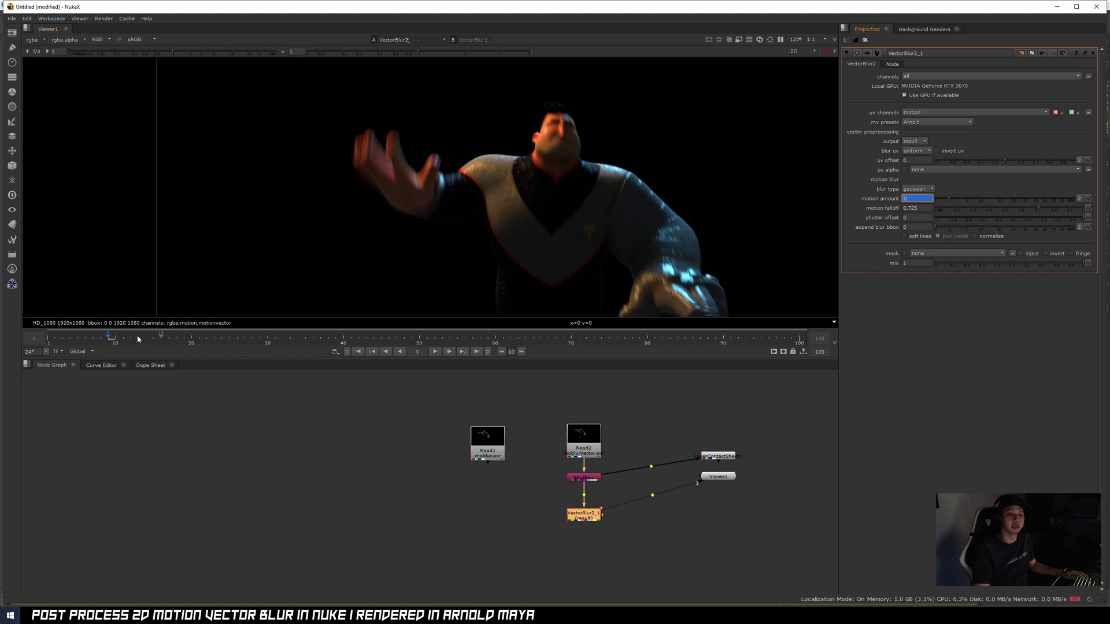
pyautogui.moveTo(108, 338); pyautogui.dragTo(144, 335)
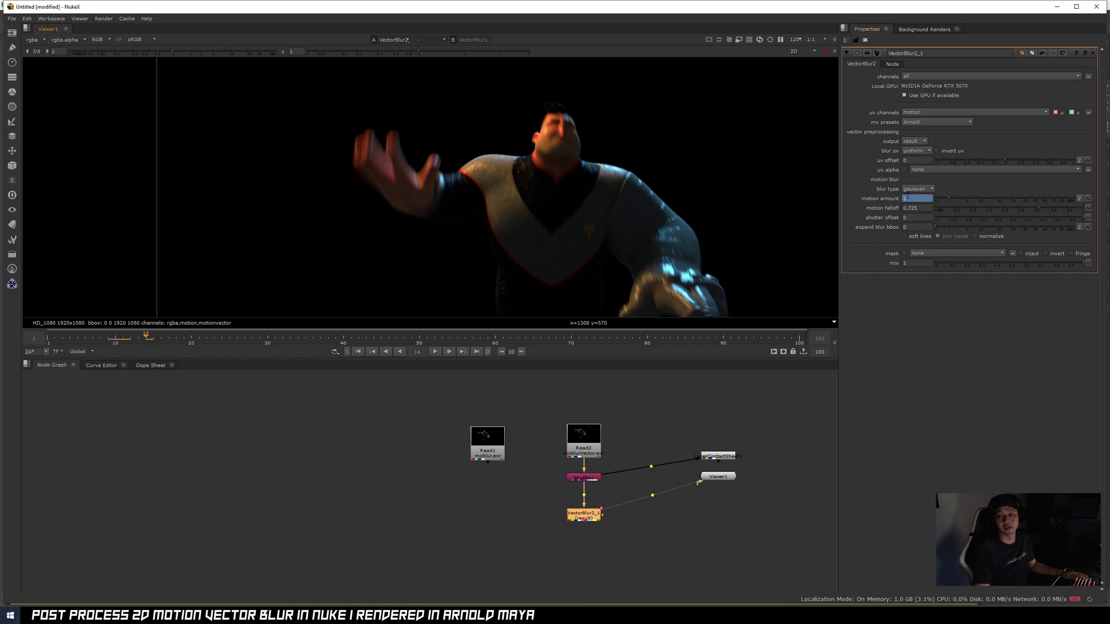
pyautogui.write('2')
pyautogui.press('Return')
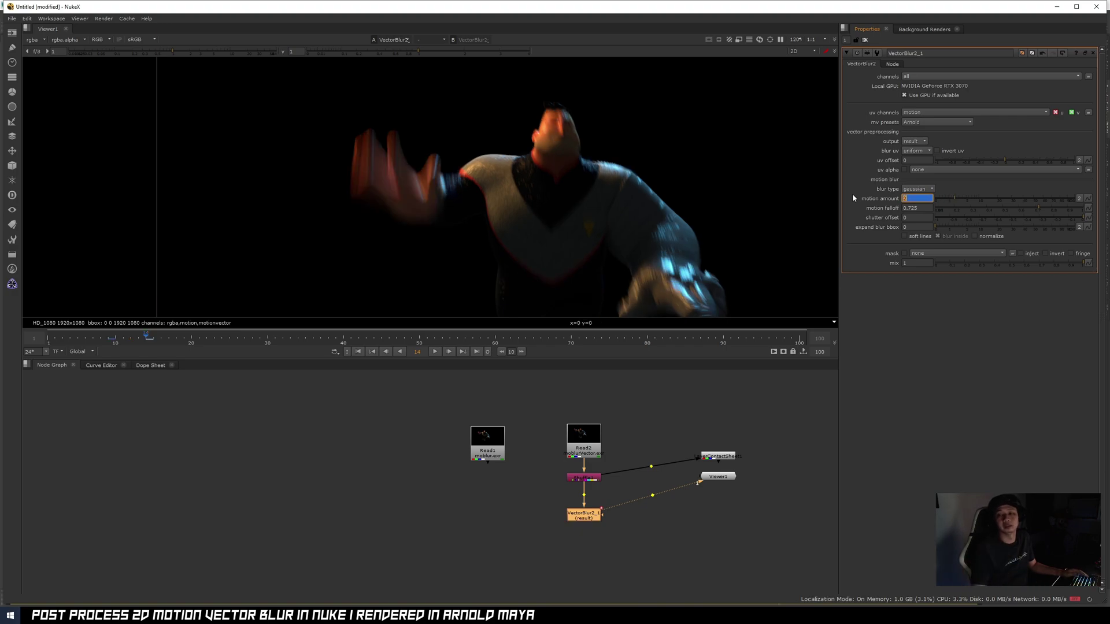
# Go to frame 12 and set the VectorBlur motion amount to 1
pyautogui.moveTo(149, 339)
pyautogui.mouseDown()
pyautogui.moveTo(104, 339)
pyautogui.moveTo(138, 340)
pyautogui.mouseUp()
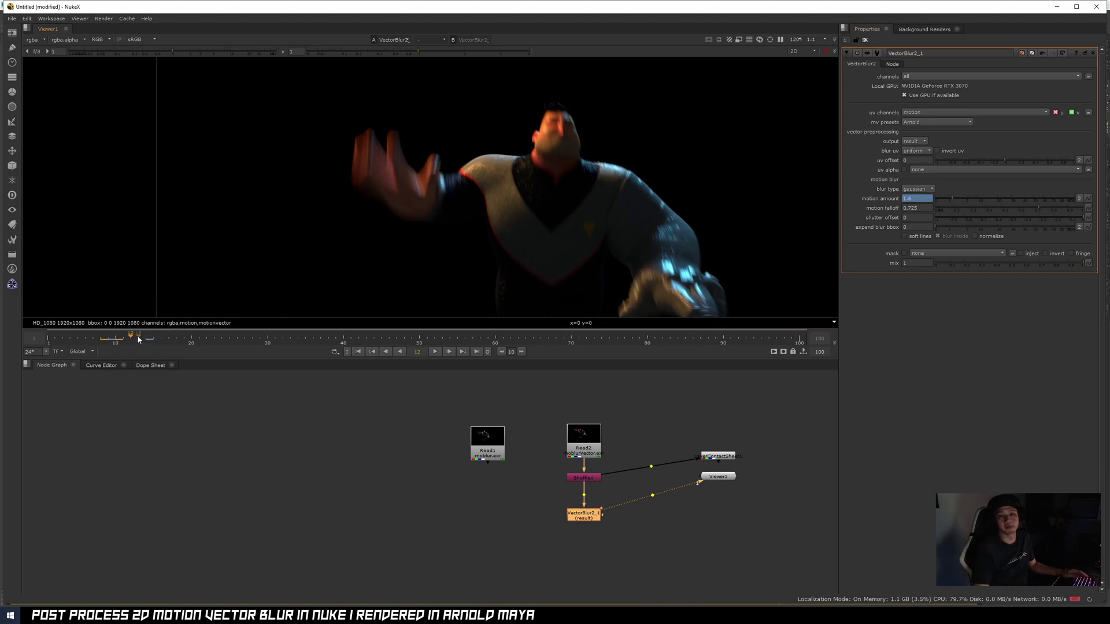
pyautogui.write('1')
pyautogui.press('Return')
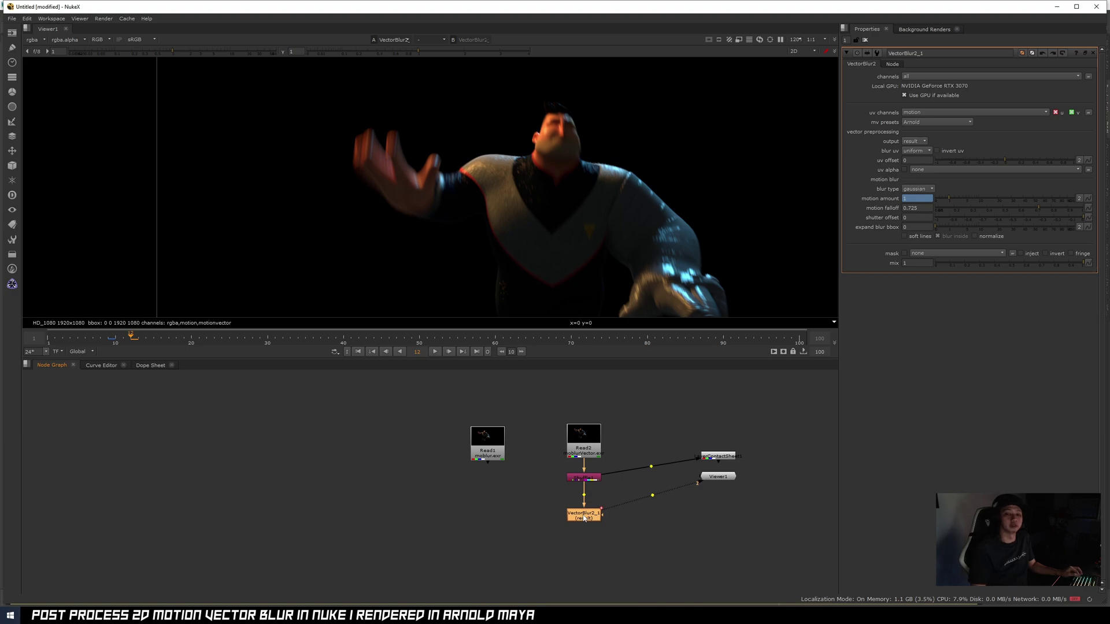
# Display the moblur.exr read node through viewer input 1 and shift that node slightly away from the moblurVector.exr branch
pyautogui.click(491, 450)
pyautogui.press('1')
pyautogui.scroll(5, 449, 166)
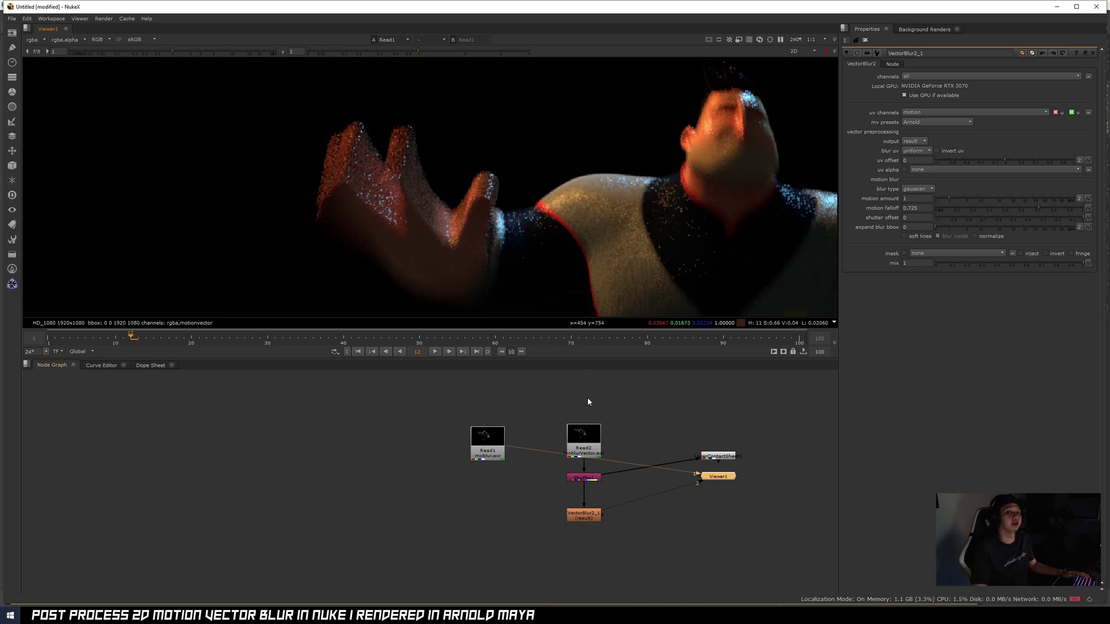
pyautogui.moveTo(488, 439); pyautogui.dragTo(479, 432)
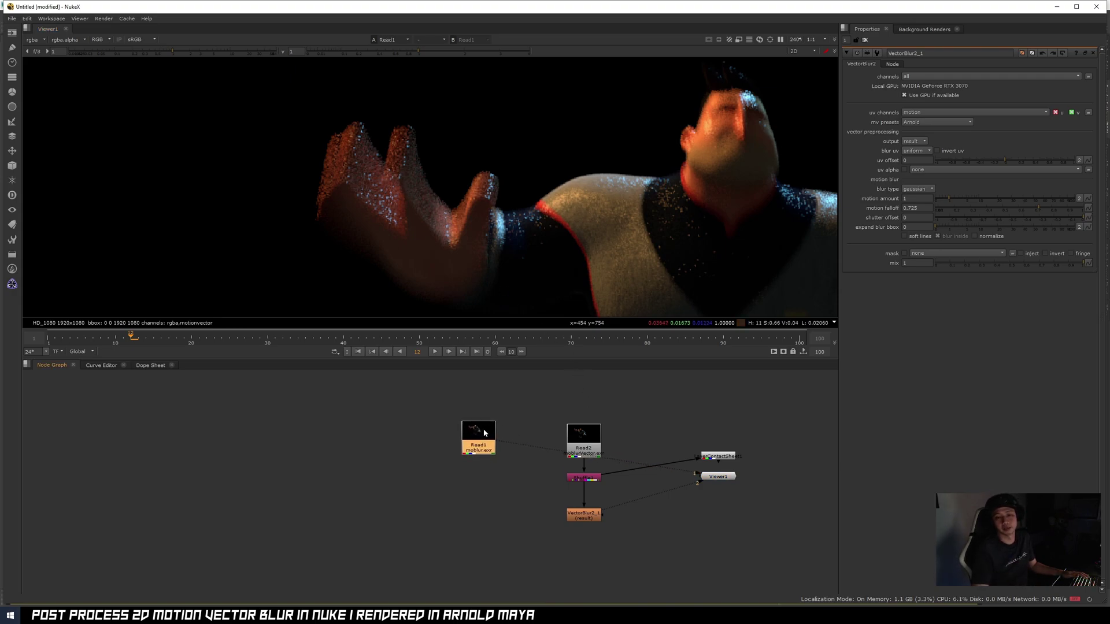
# Display the unblurred Shuffle output through viewer input 1, and switch that input to the VectorBlur node
pyautogui.click(584, 440)
pyautogui.press('1')
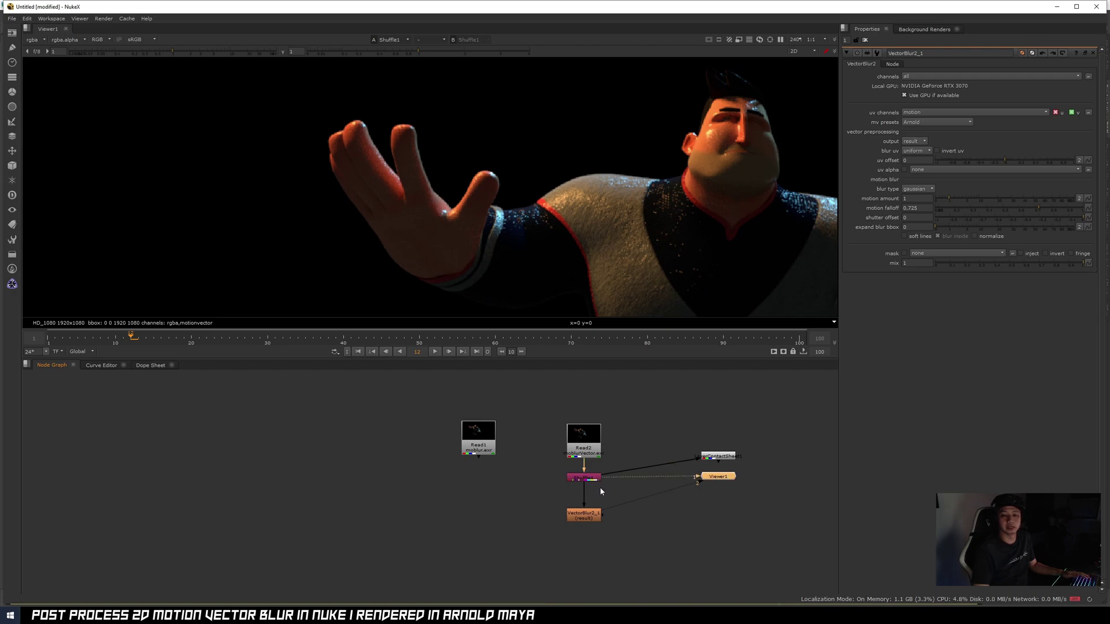
pyautogui.click(584, 514)
pyautogui.press('1')
# Examine the blur on the raised hand, face and shoulders in the VectorBlur result
pyautogui.scroll(-5, 548, 198)
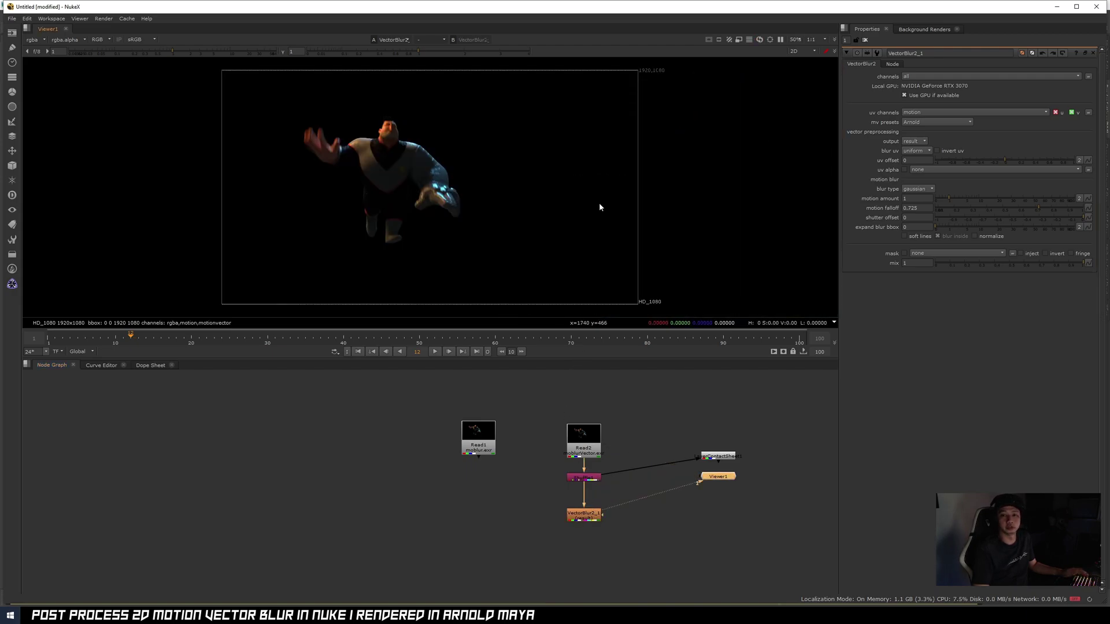
pyautogui.scroll(5, 449, 203)
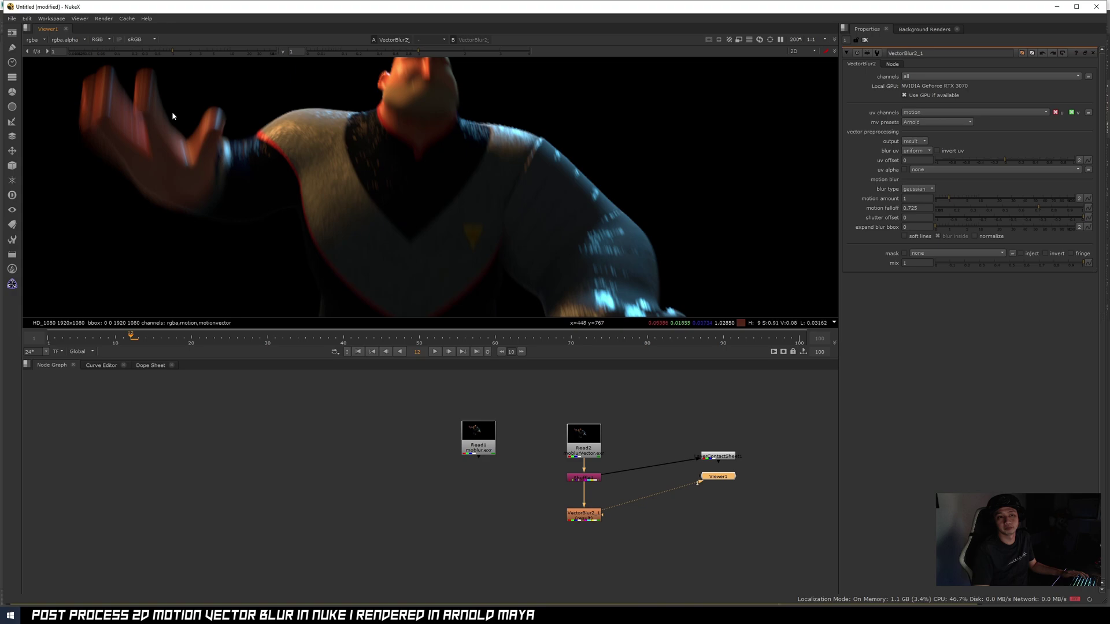
pyautogui.moveTo(172, 112); pyautogui.dragTo(237, 123, button='middle')
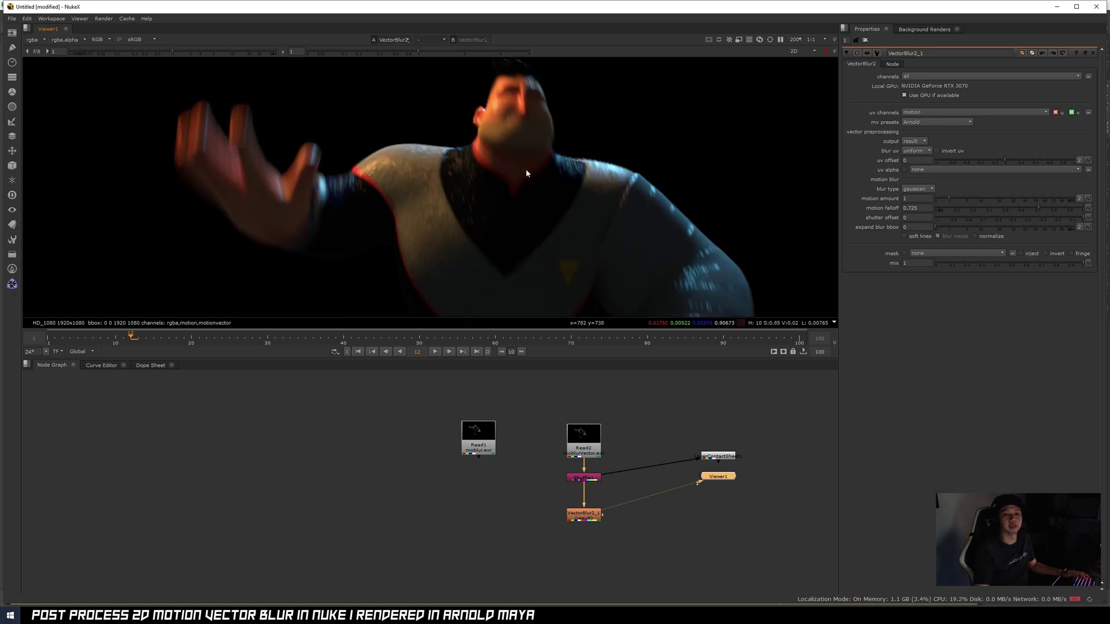
pyautogui.scroll(-5, 533, 182)
pyautogui.scroll(-2, 560, 206)
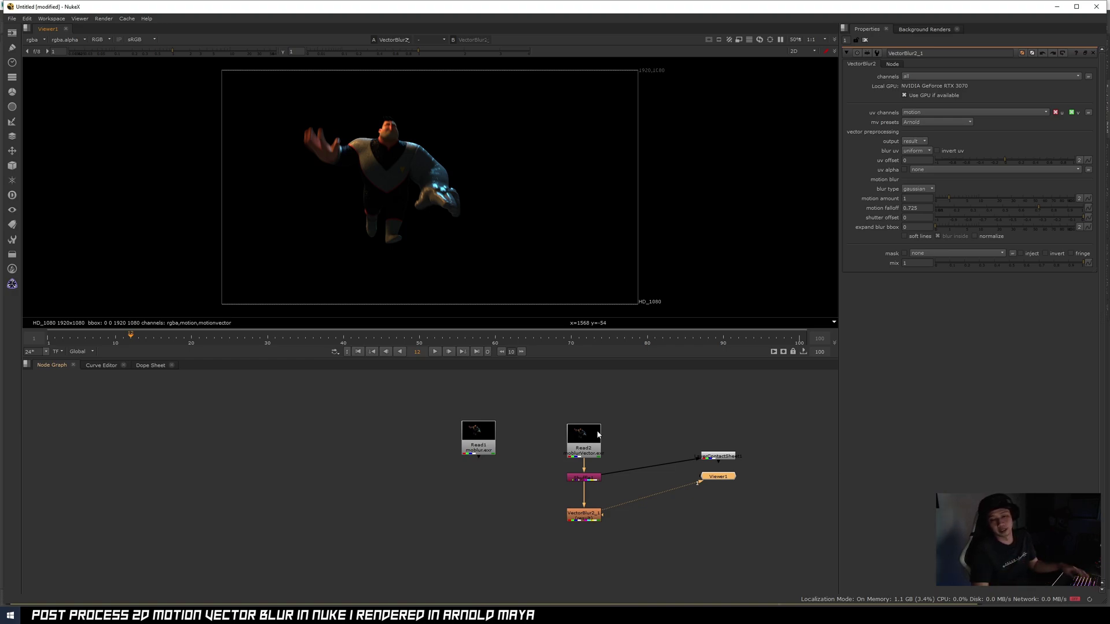
pyautogui.click(540, 490)
pyautogui.moveTo(363, 400); pyautogui.dragTo(628, 544)
pyautogui.click(630, 540)
pyautogui.click(627, 543)
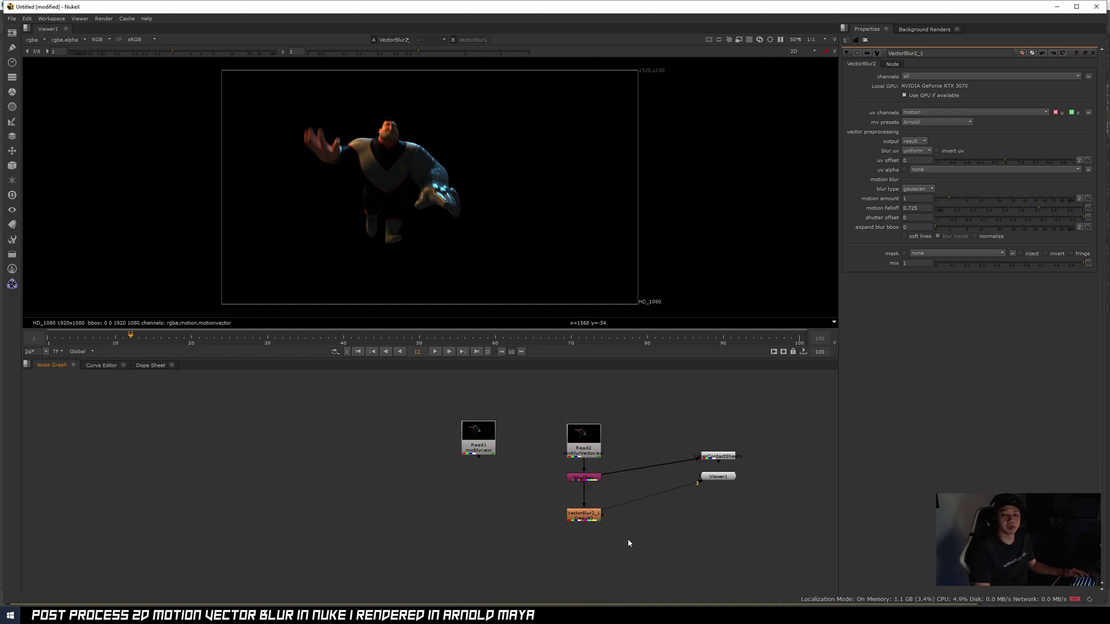
# Move the moblurVector.exr read node up to align it with the moblur.exr read node
pyautogui.moveTo(618, 525); pyautogui.dragTo(640, 539, button='middle')
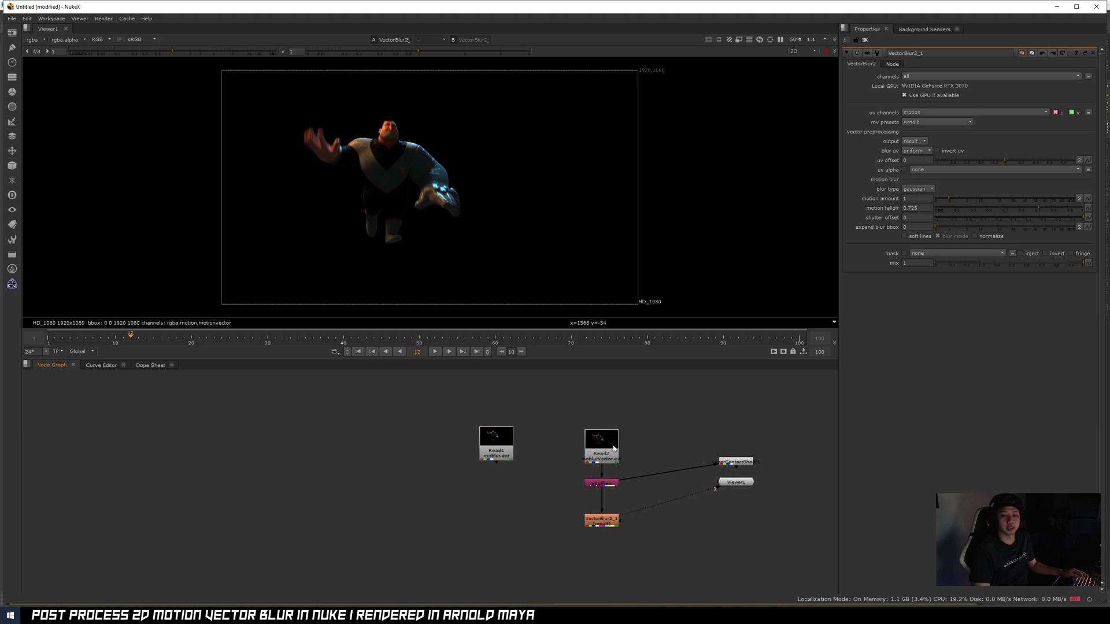
pyautogui.moveTo(614, 448); pyautogui.dragTo(614, 446)
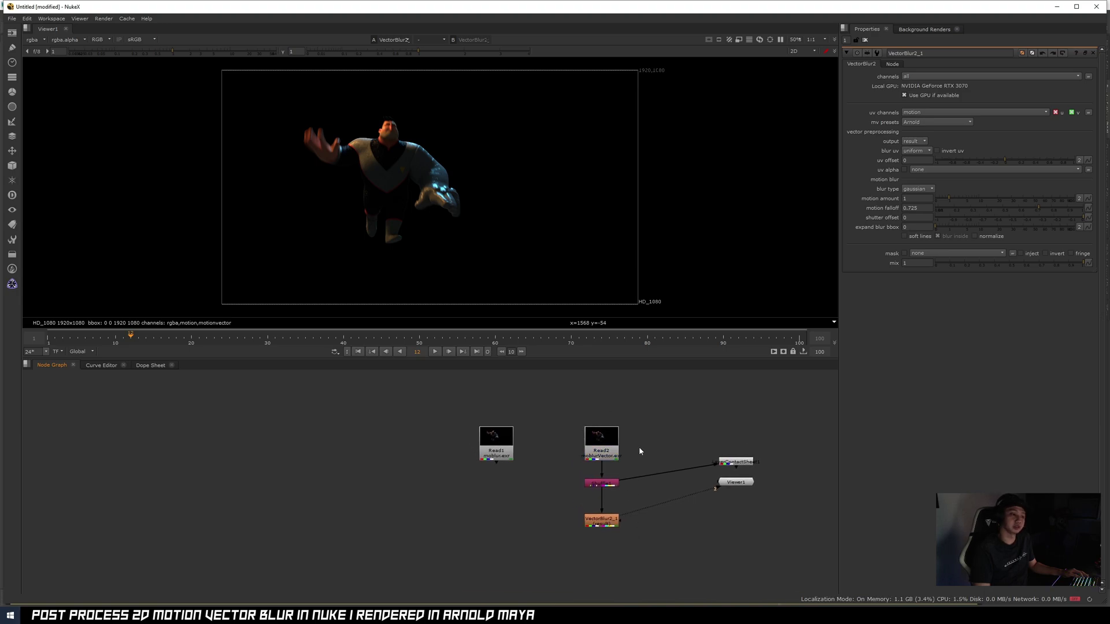